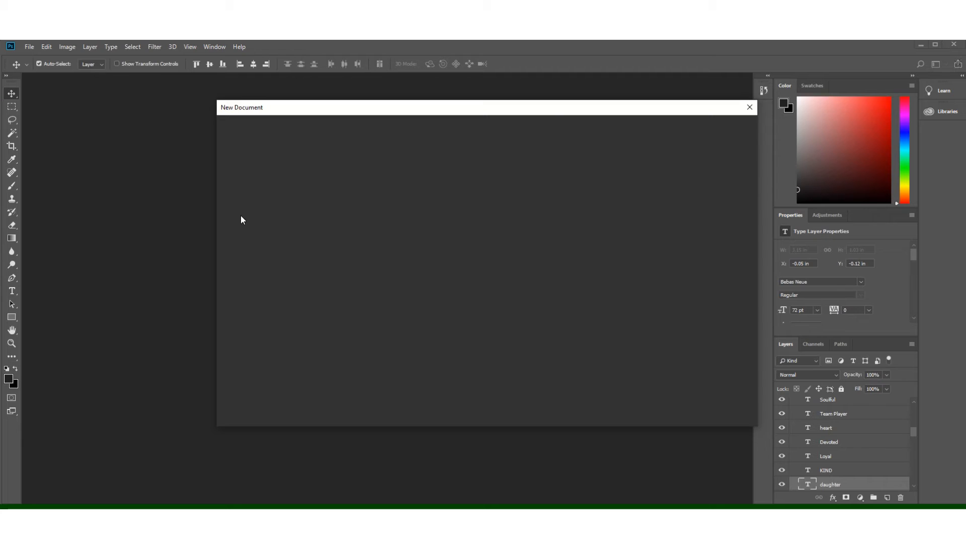
Create a new document from the Web Most Common preset, 1366 x 768 px at 72 ppi.
drag(548, 104, 468, 107)
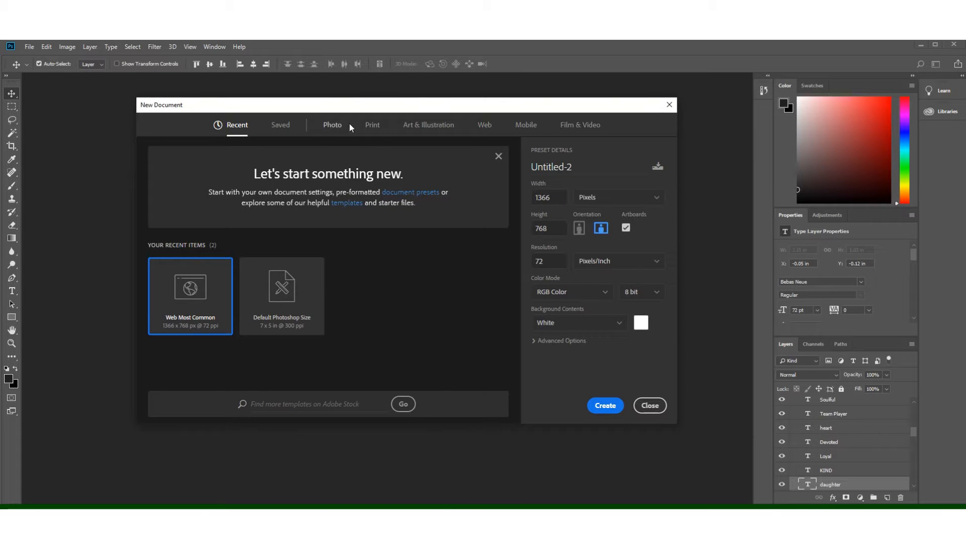
click(490, 129)
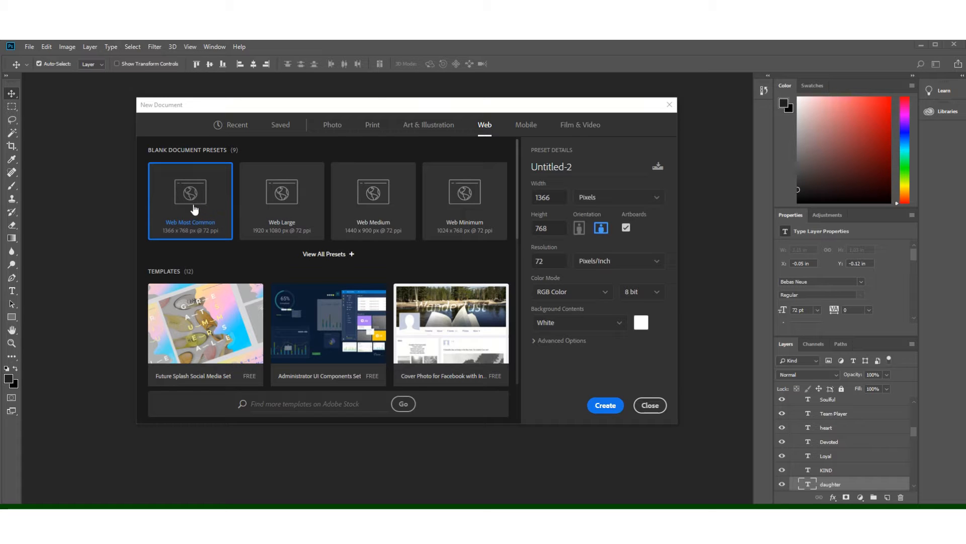
click(611, 406)
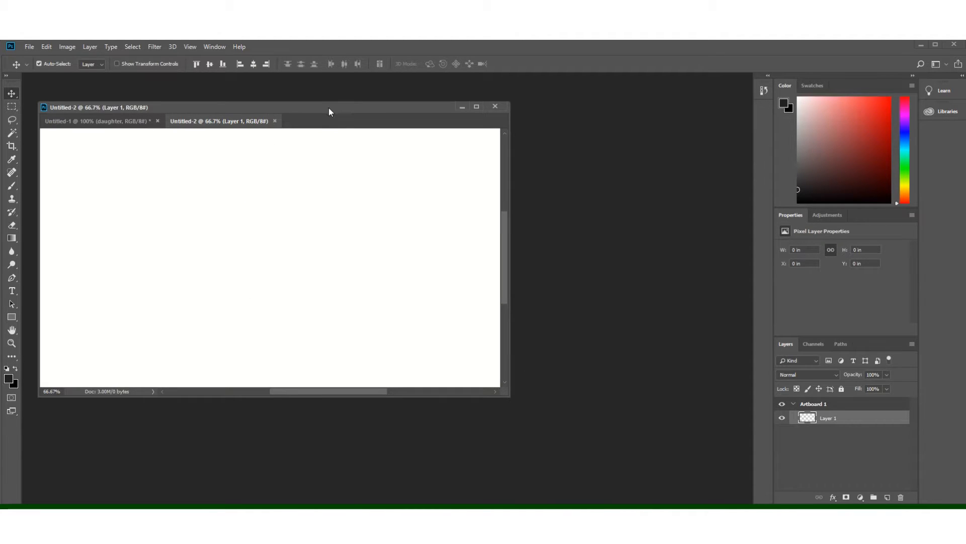
Enlarge the floating document window and dock it into the workspace.
drag(330, 111, 320, 93)
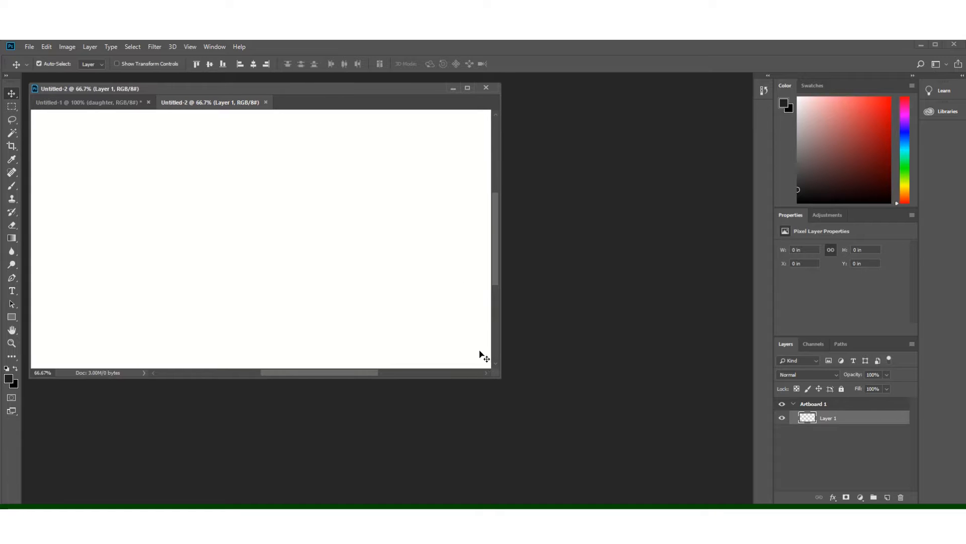
drag(500, 379, 747, 494)
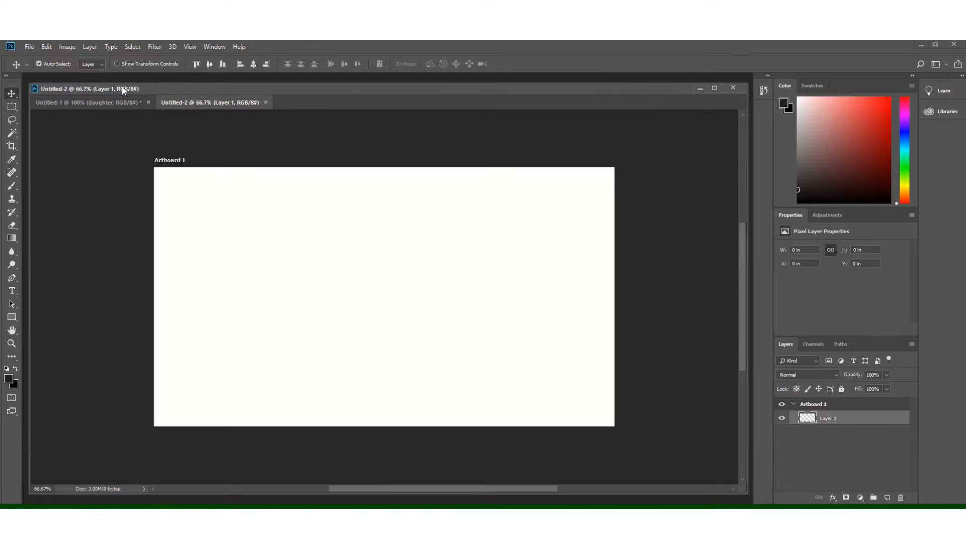
drag(158, 94, 136, 90)
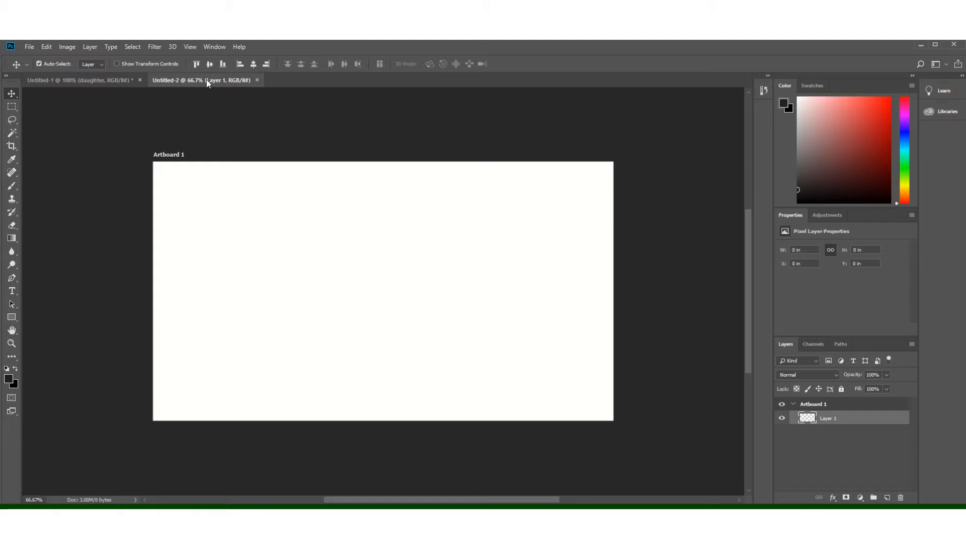
Save the new document as a Photoshop file named type1 in Documents, with maximized compatibility.
click(29, 47)
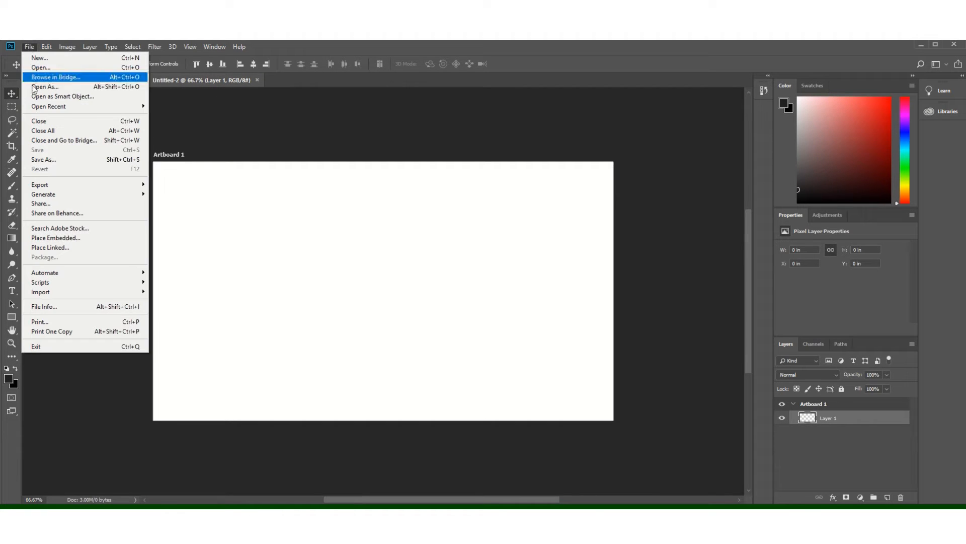
click(50, 159)
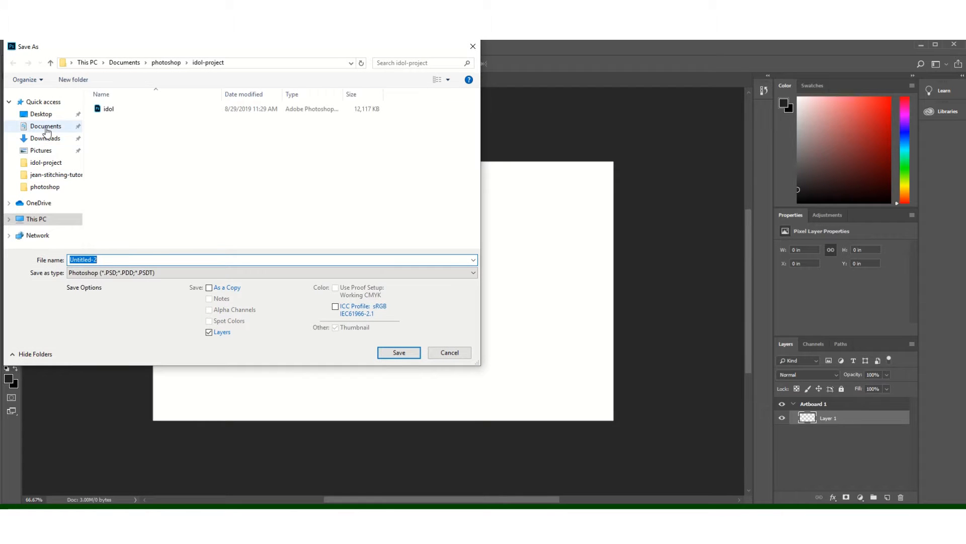
click(45, 127)
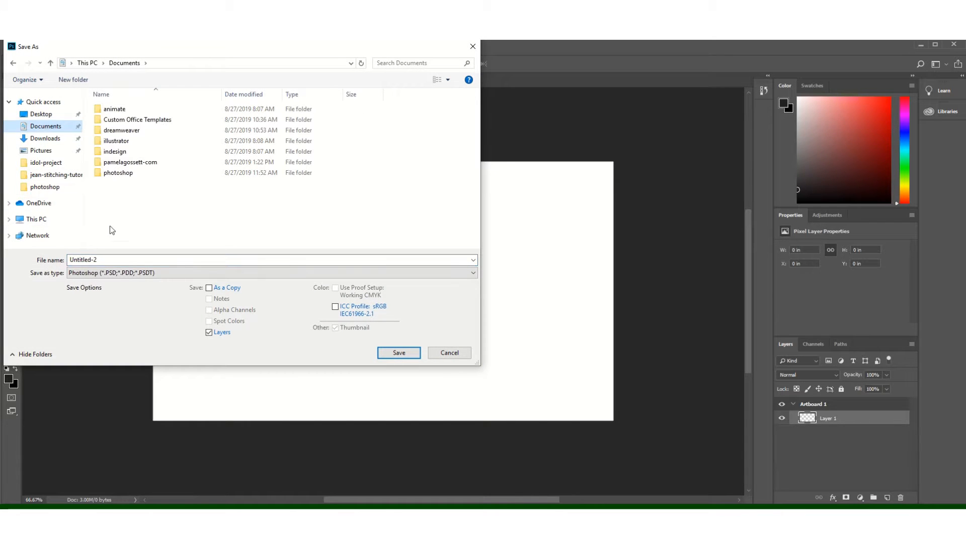
drag(114, 257, 3, 257)
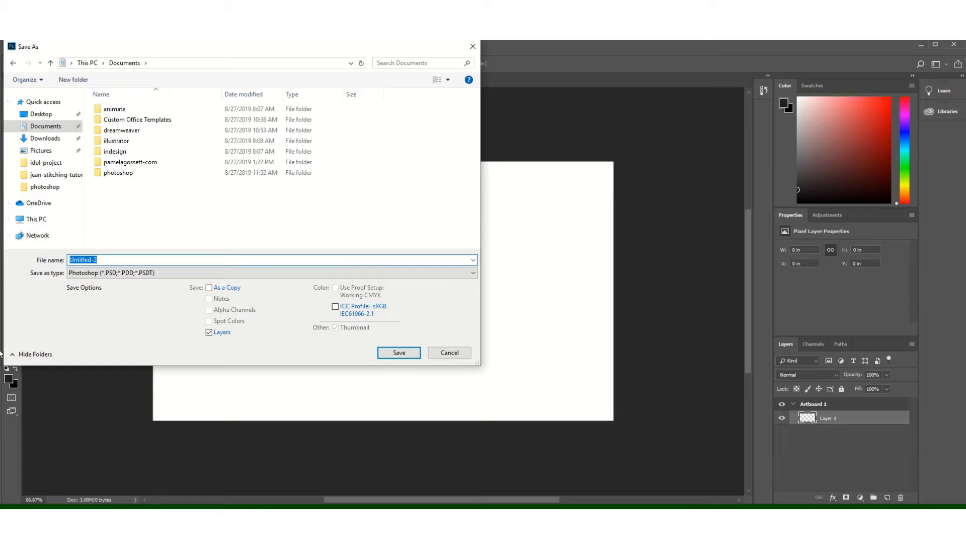
text(type1)
click(410, 356)
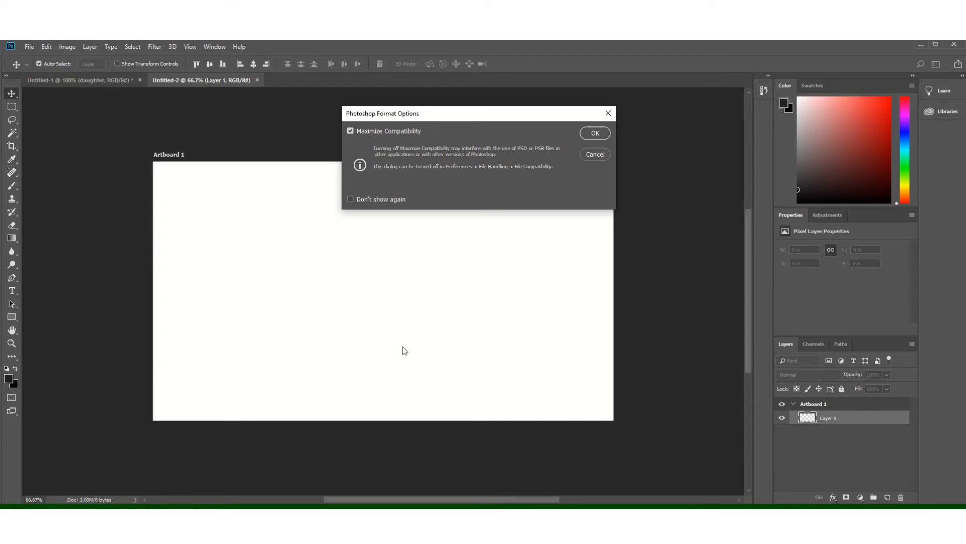
click(595, 133)
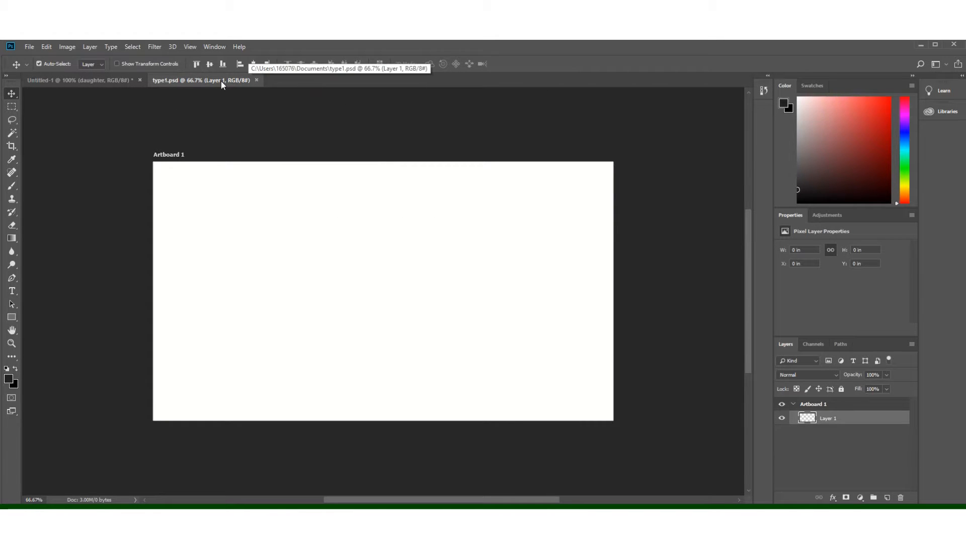
View the word collage in the Untitled-1 document and return to type1.psd.
click(79, 79)
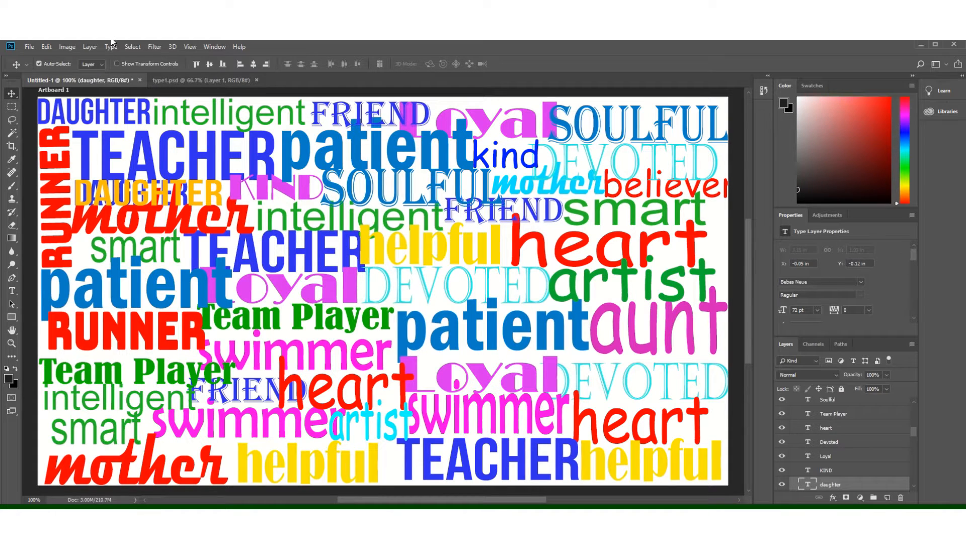
click(213, 81)
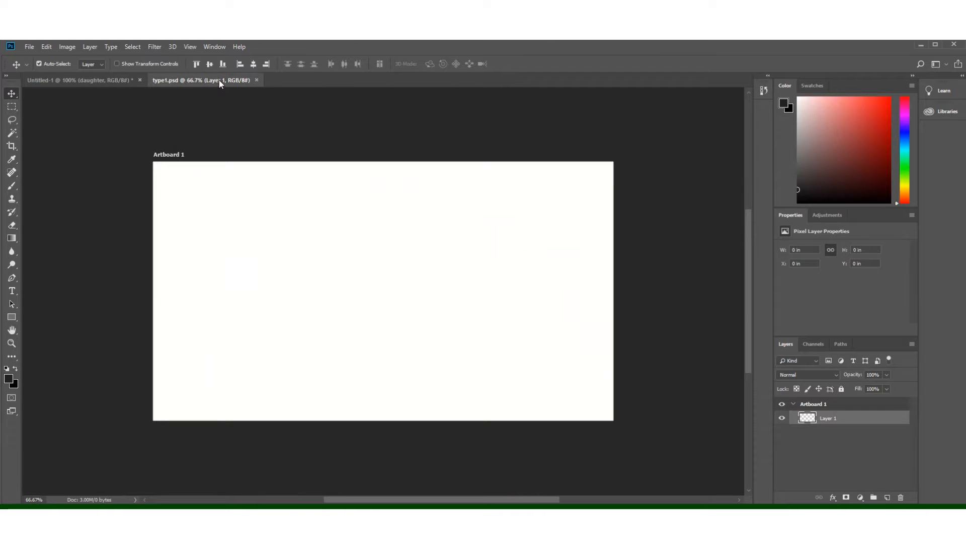
Set up the Horizontal Type tool with the Bebas Neue font, 72 pt size and Smooth anti-aliasing.
click(12, 291)
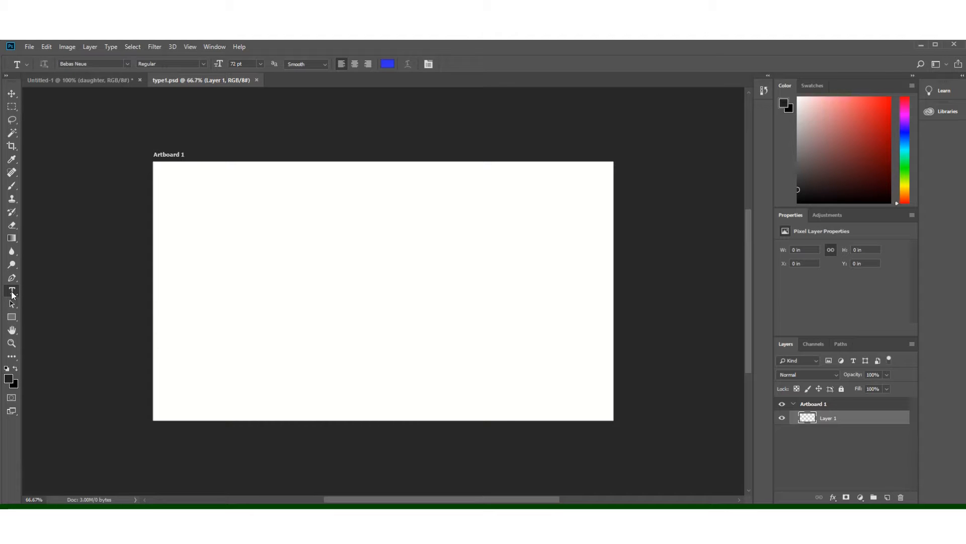
right_click(12, 295)
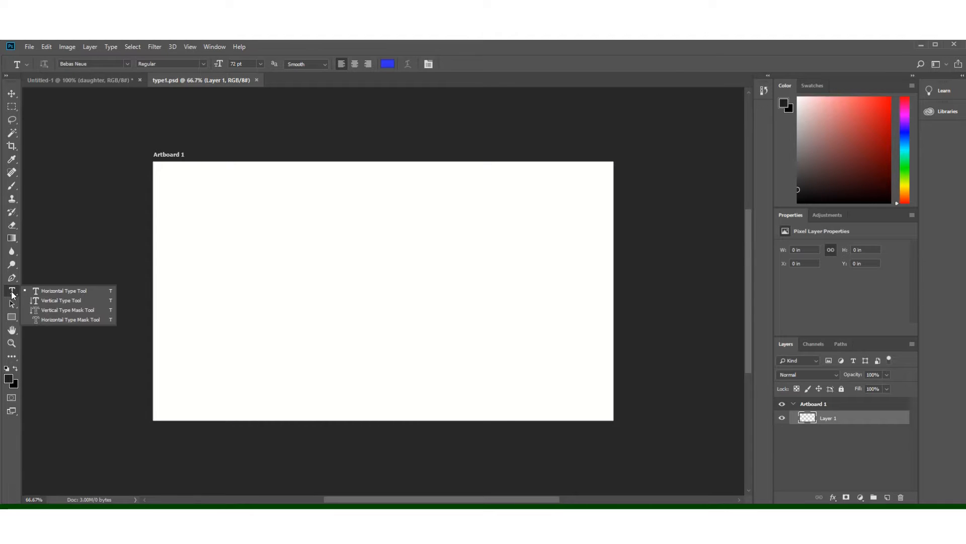
click(70, 291)
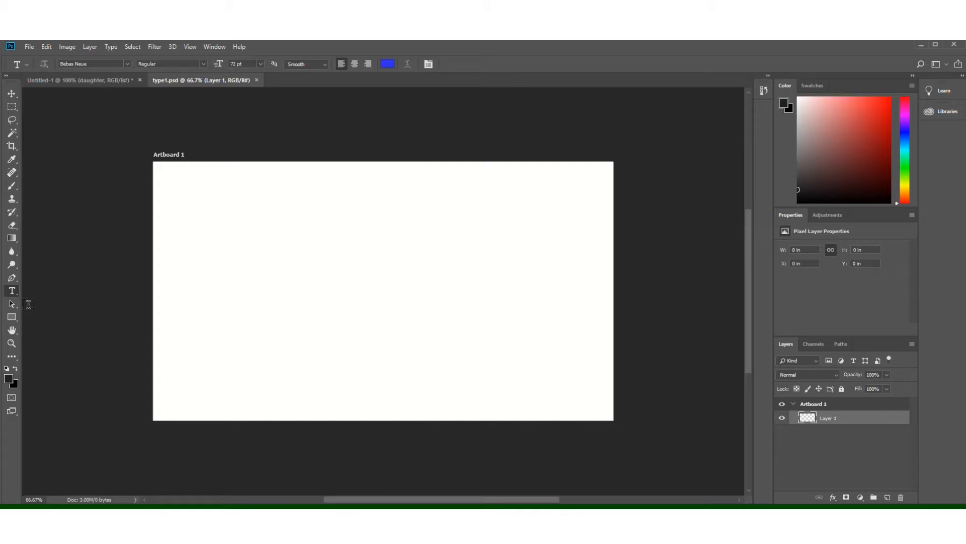
click(128, 63)
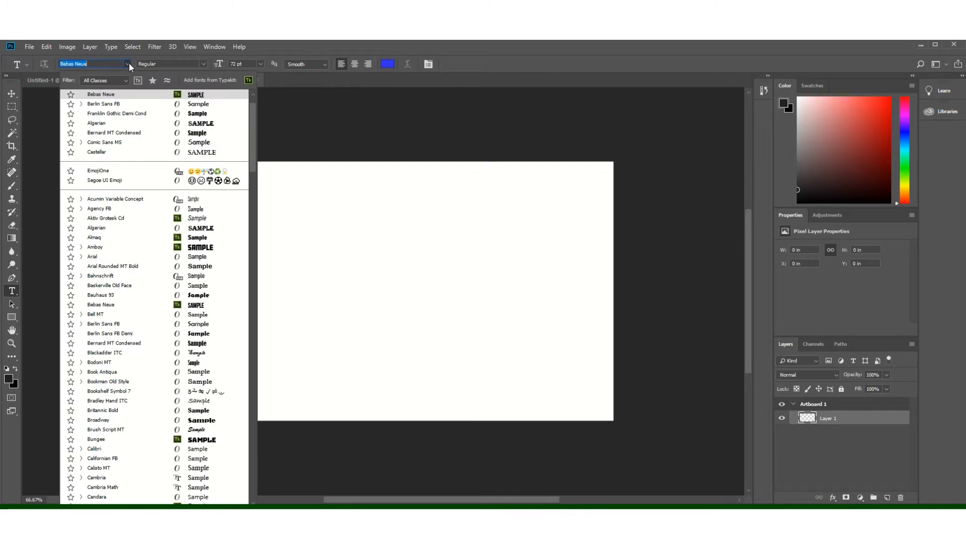
click(95, 304)
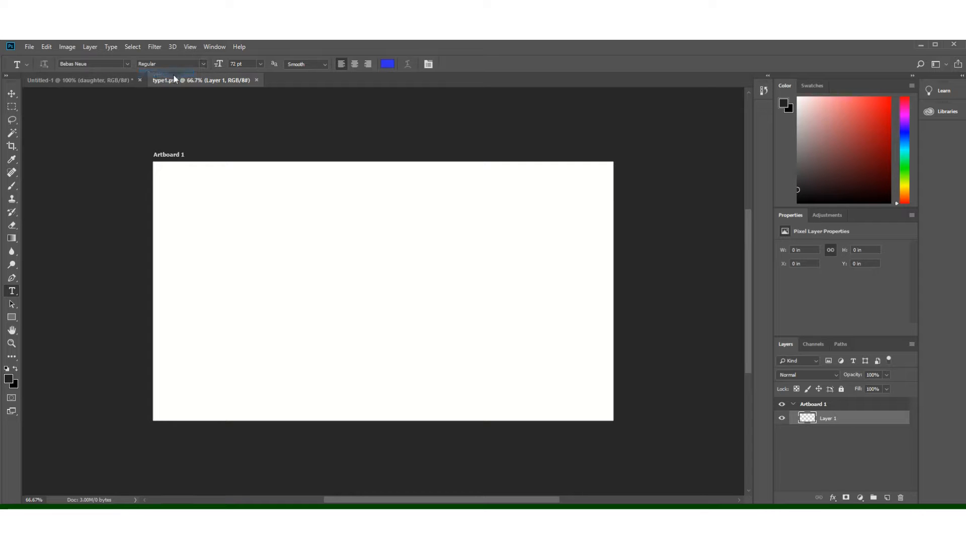
click(260, 63)
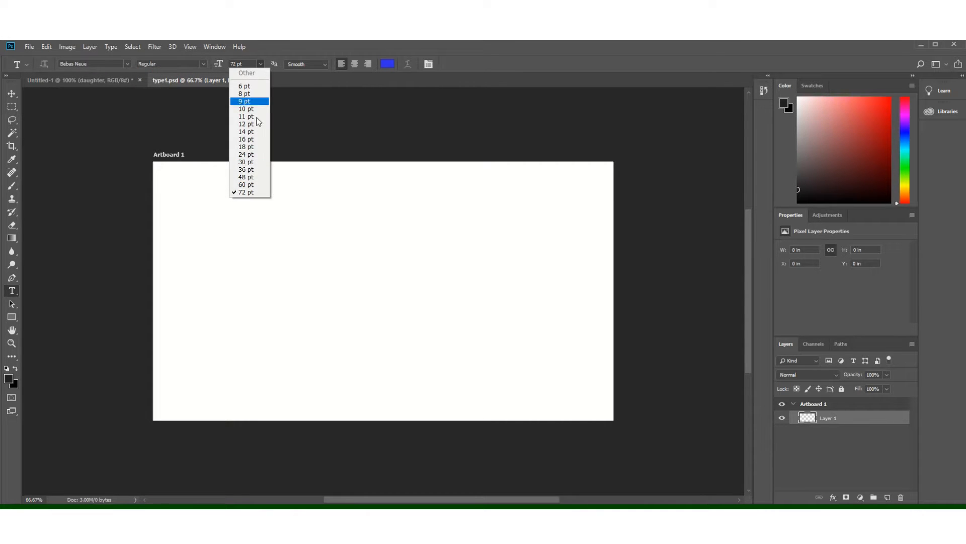
click(240, 192)
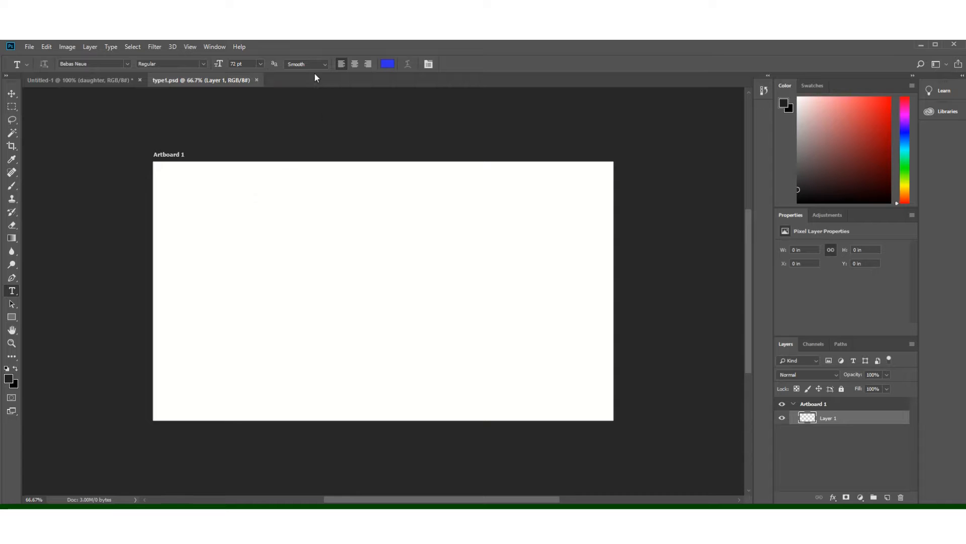
click(306, 64)
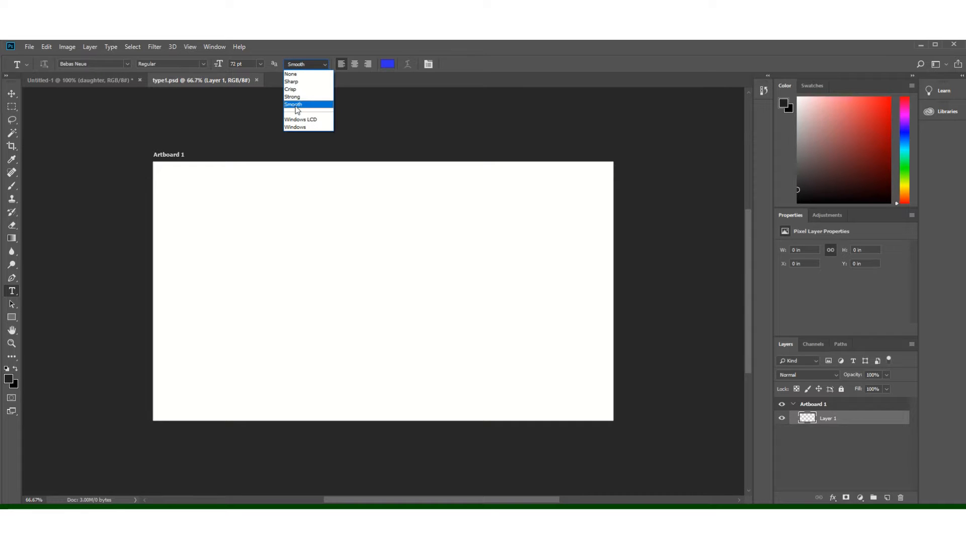
click(298, 107)
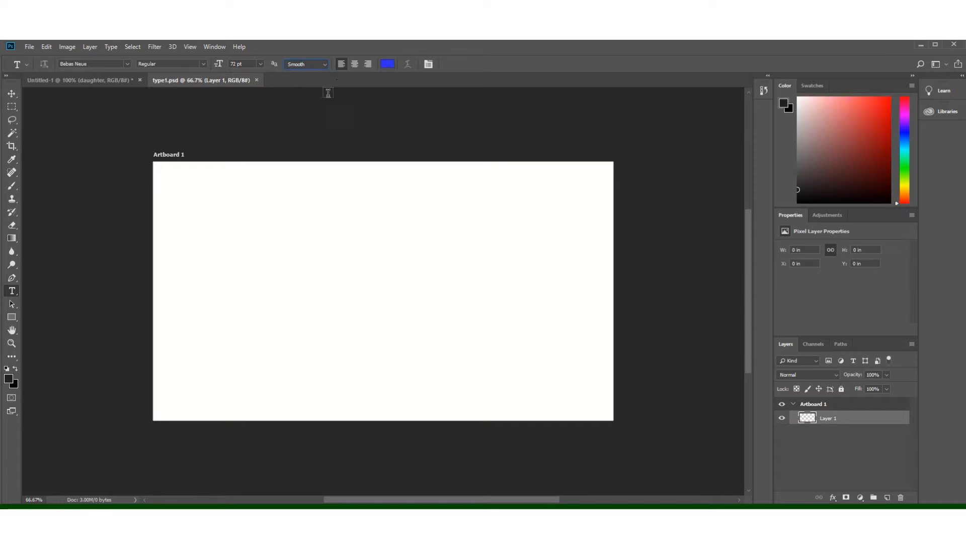
Set the text color to bright blue, hex 0155ff.
click(388, 65)
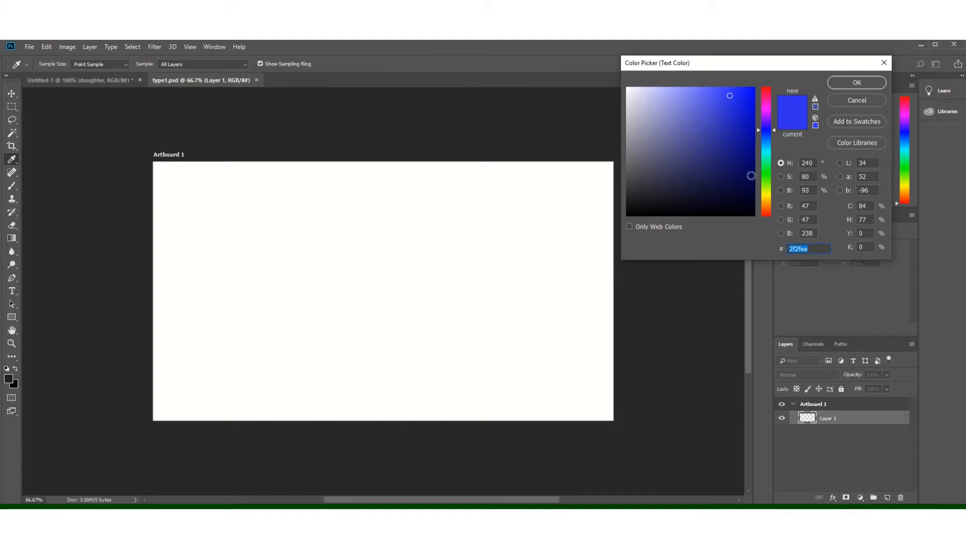
mouse_move(761, 131)
mouse_down()
mouse_move(763, 155)
mouse_move(764, 136)
mouse_up()
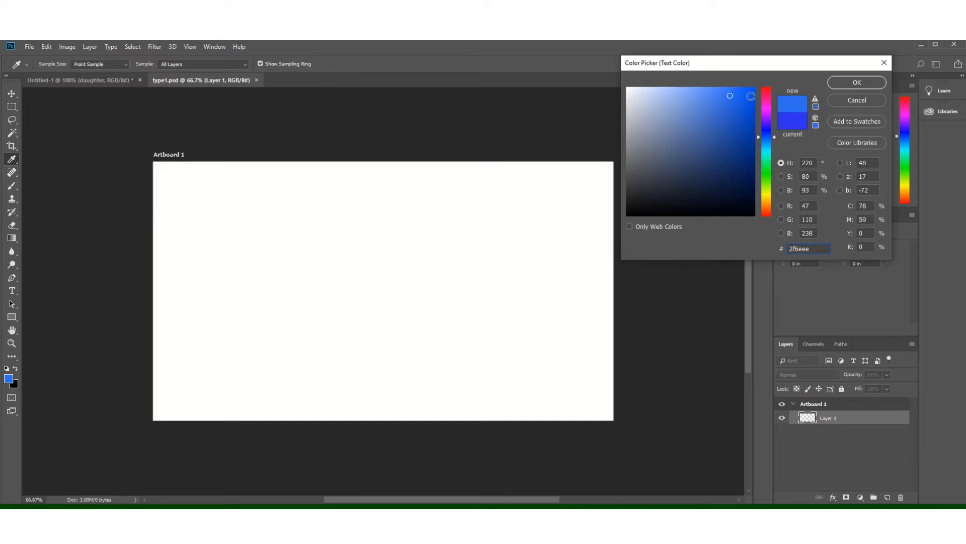
drag(751, 95, 754, 87)
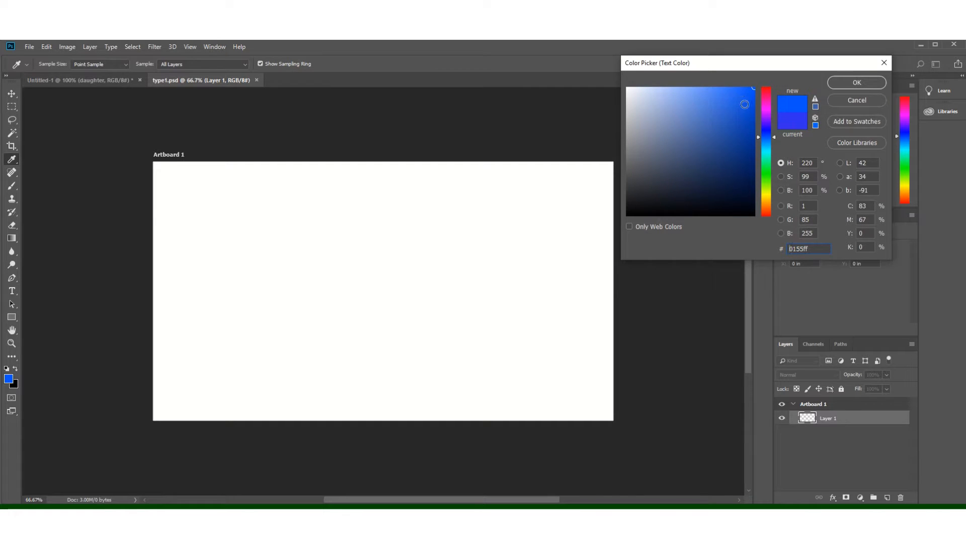
click(857, 82)
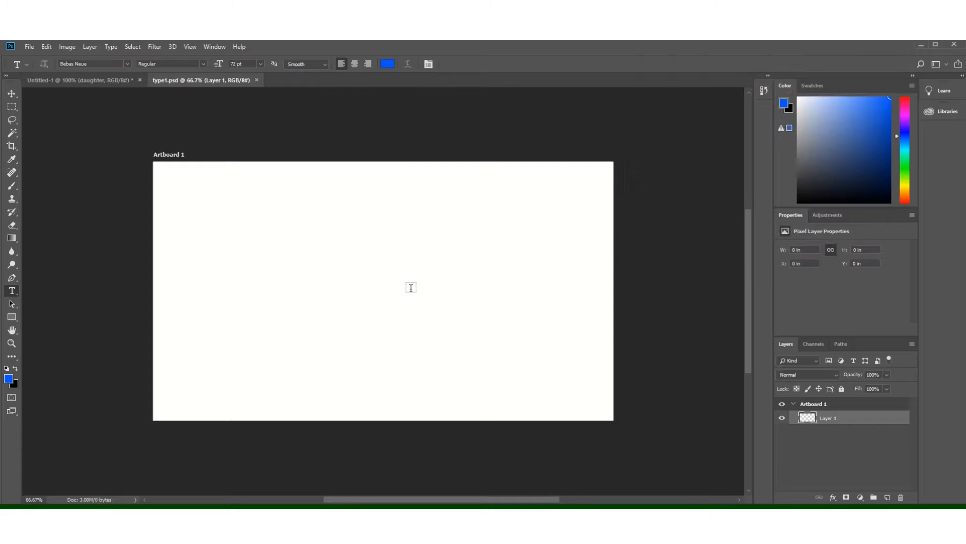
Add the text "Teacher" near the artboard's upper-left corner and commit it.
click(208, 199)
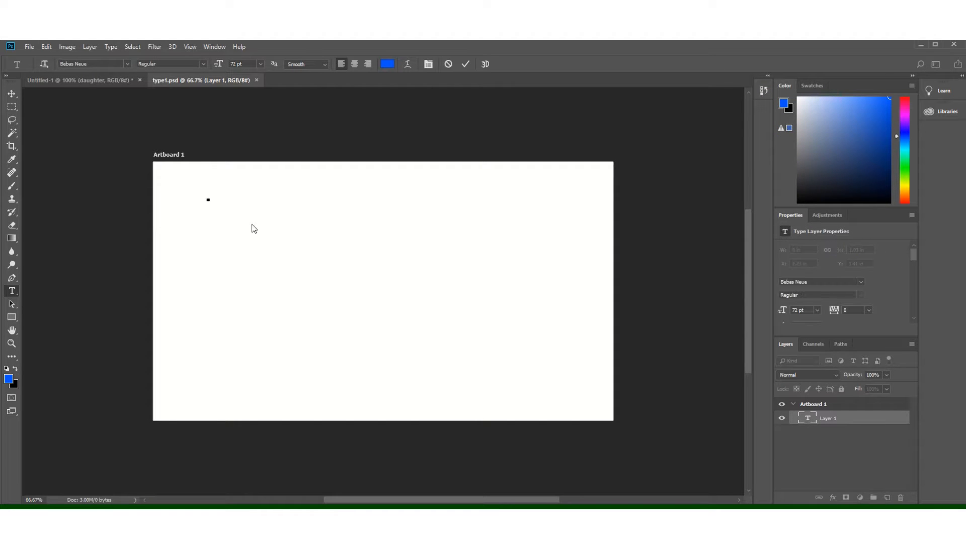
text(TEACHER)
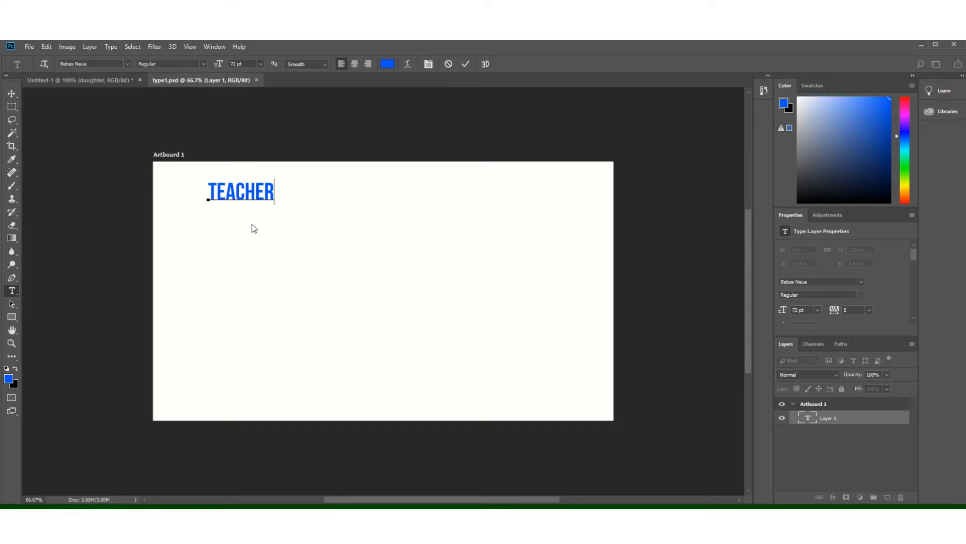
click(10, 93)
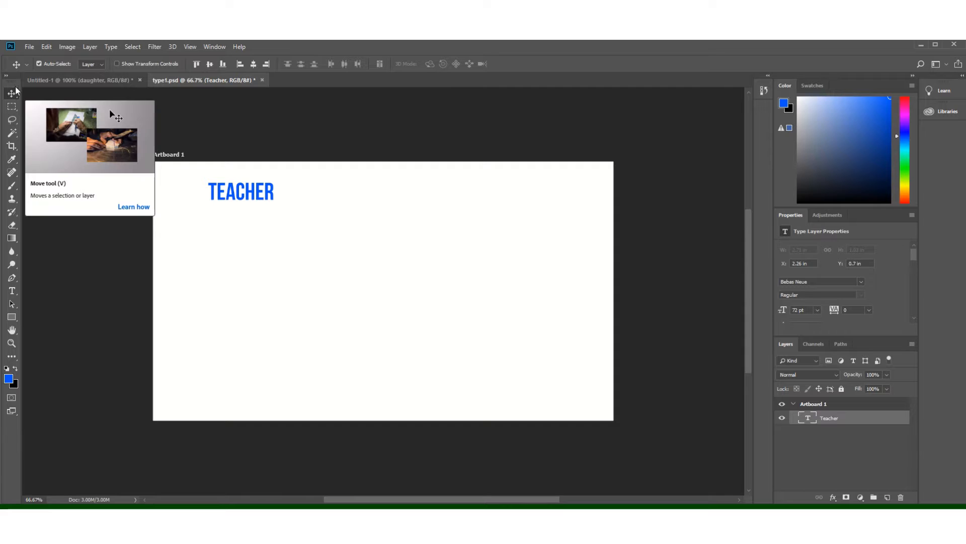
Add the text "Mother" below "Teacher" in the Gabriola font, colored pink with hex ec0894.
click(13, 293)
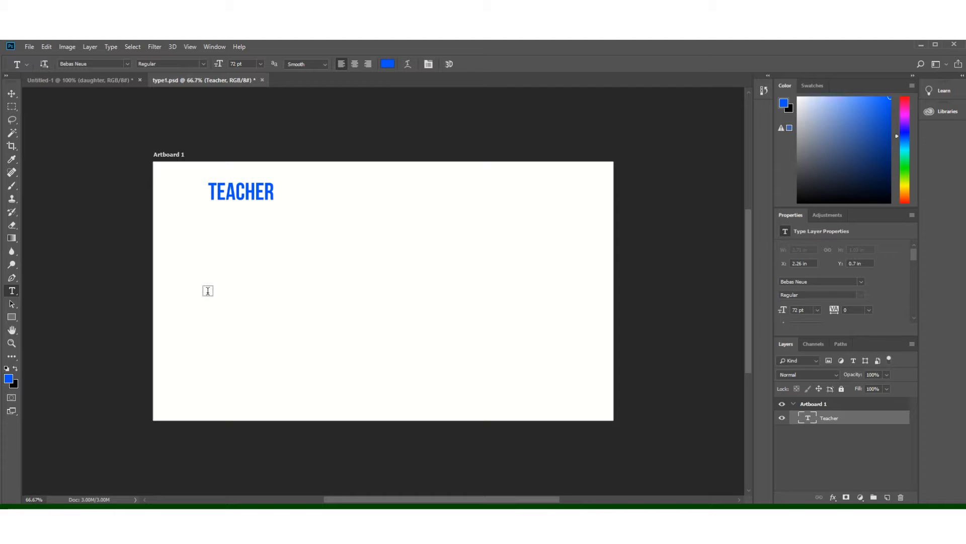
click(208, 291)
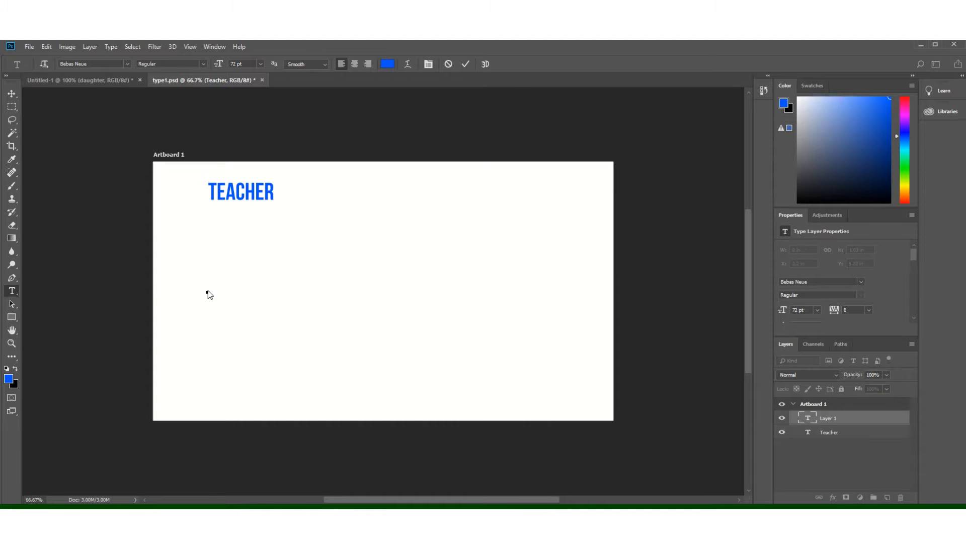
click(128, 65)
click(102, 128)
click(389, 66)
drag(763, 128, 763, 99)
click(750, 97)
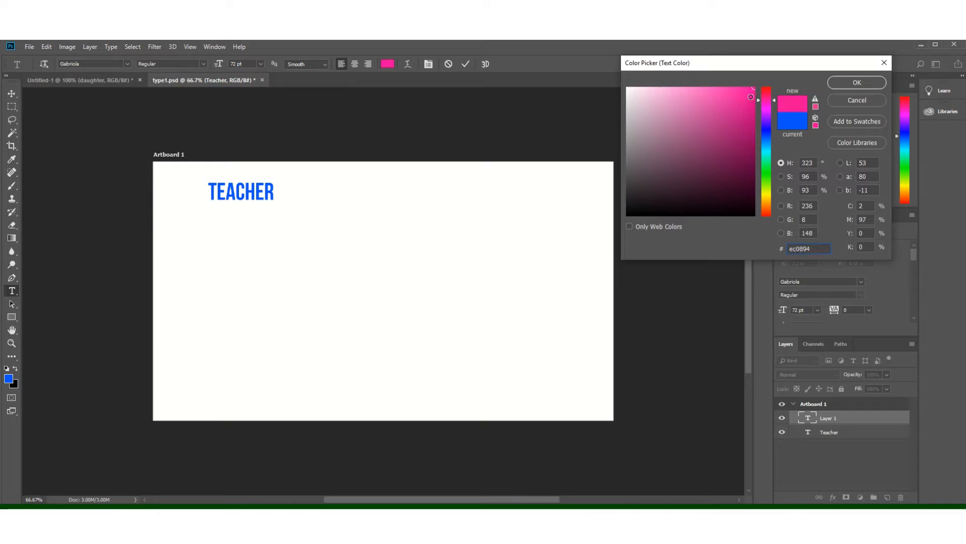
click(857, 82)
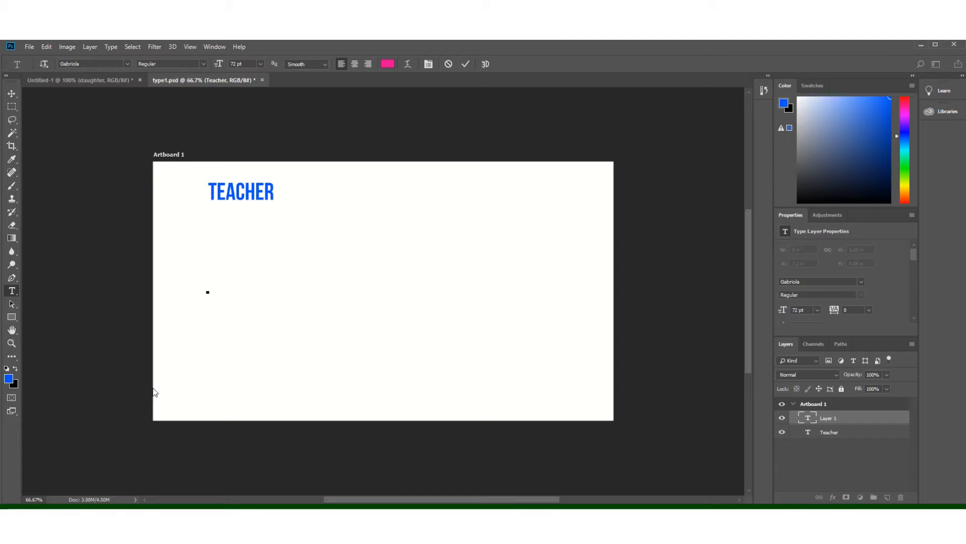
text(Mother)
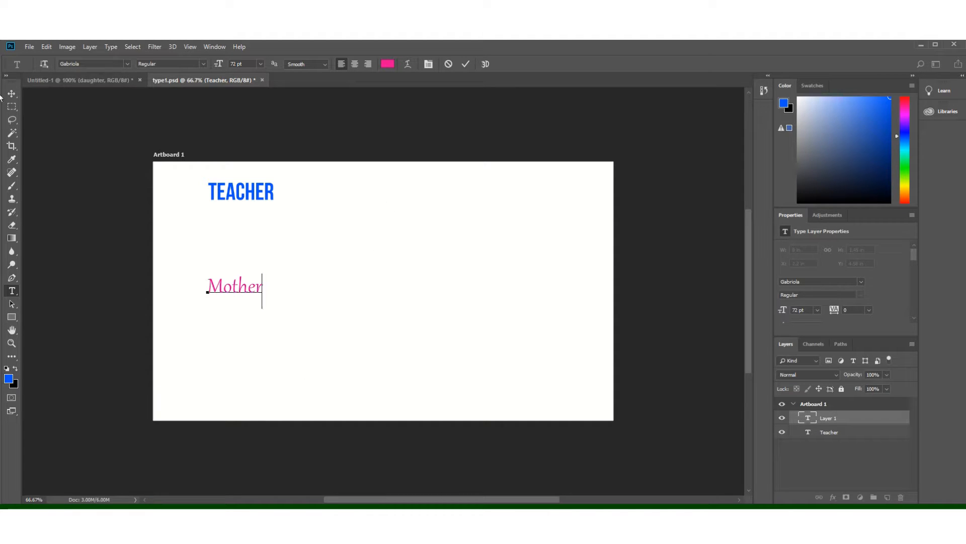
click(11, 93)
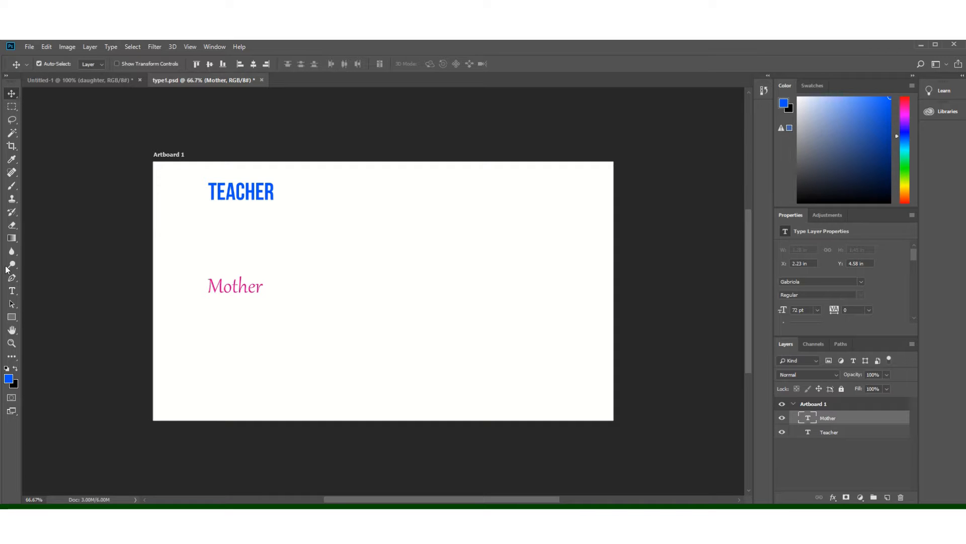
Change the font of the "Mother" text to Algerian with the Type tool.
click(12, 291)
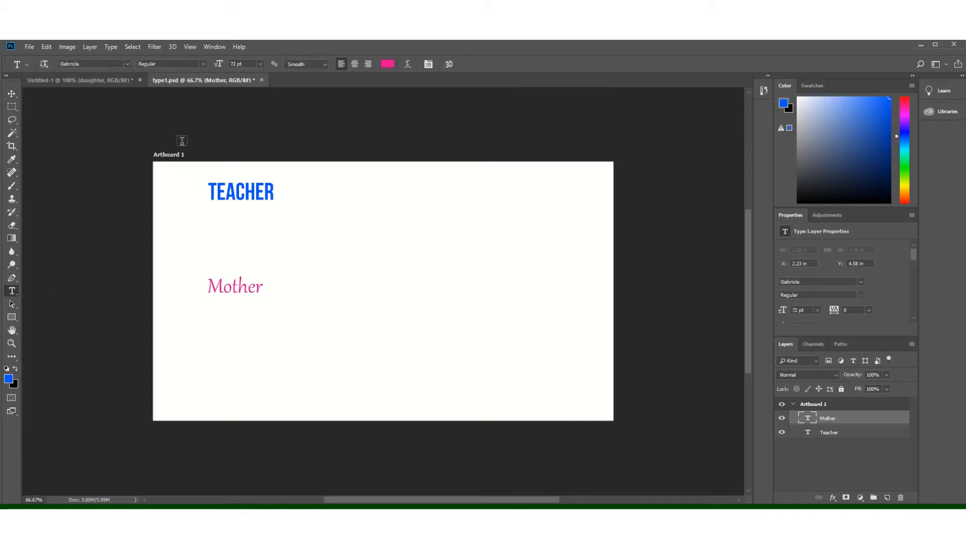
click(127, 64)
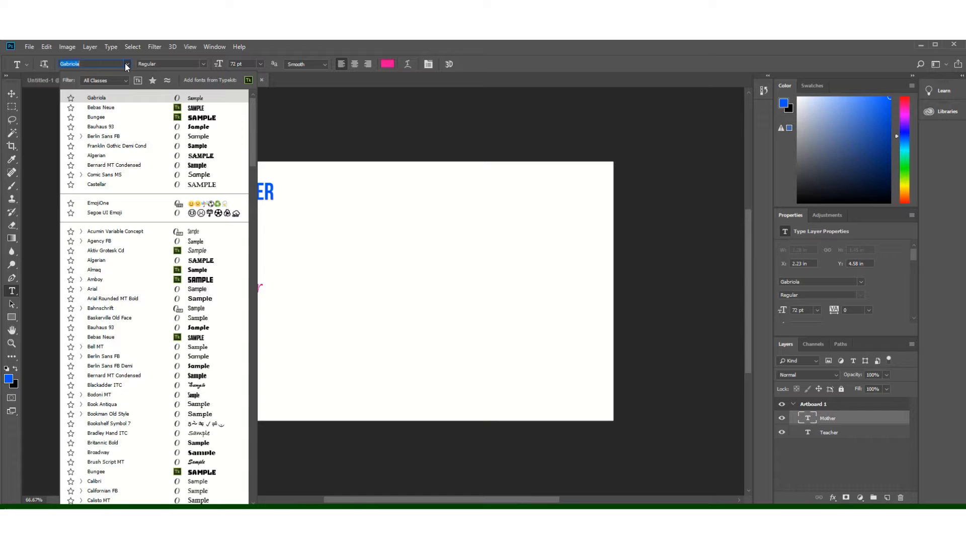
click(96, 156)
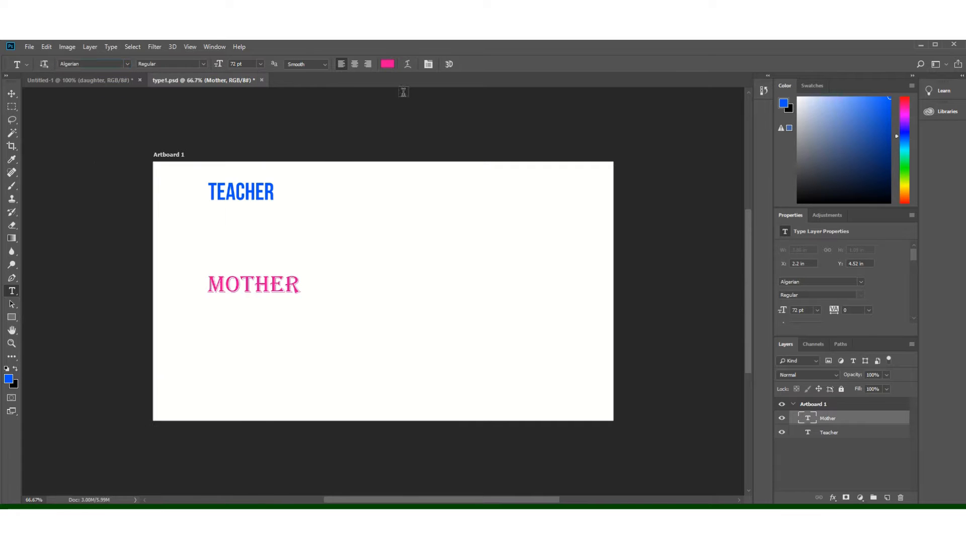
click(388, 64)
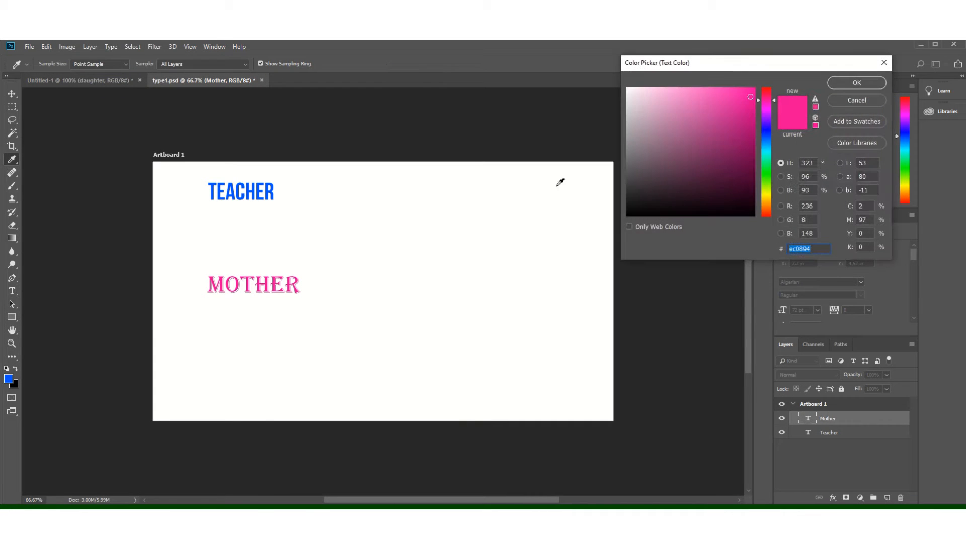
click(768, 164)
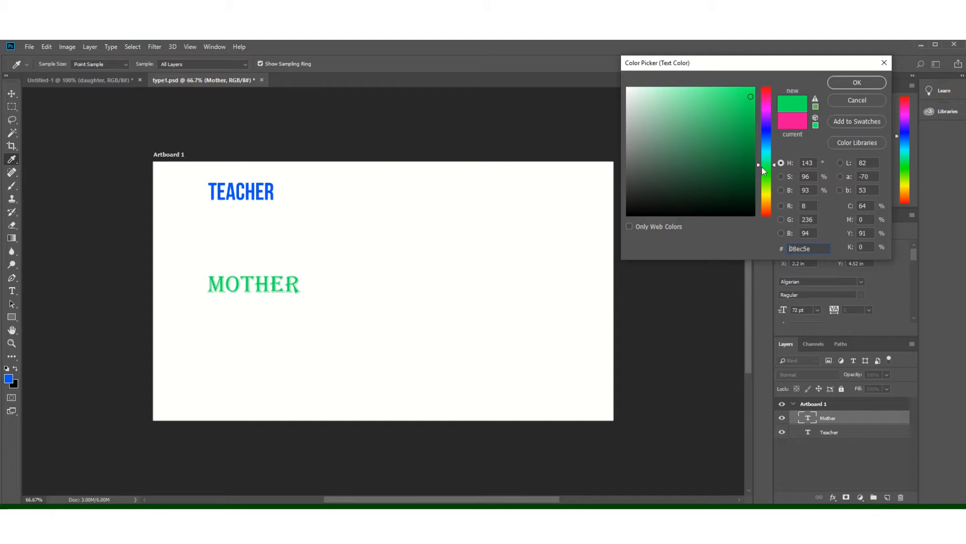
click(766, 148)
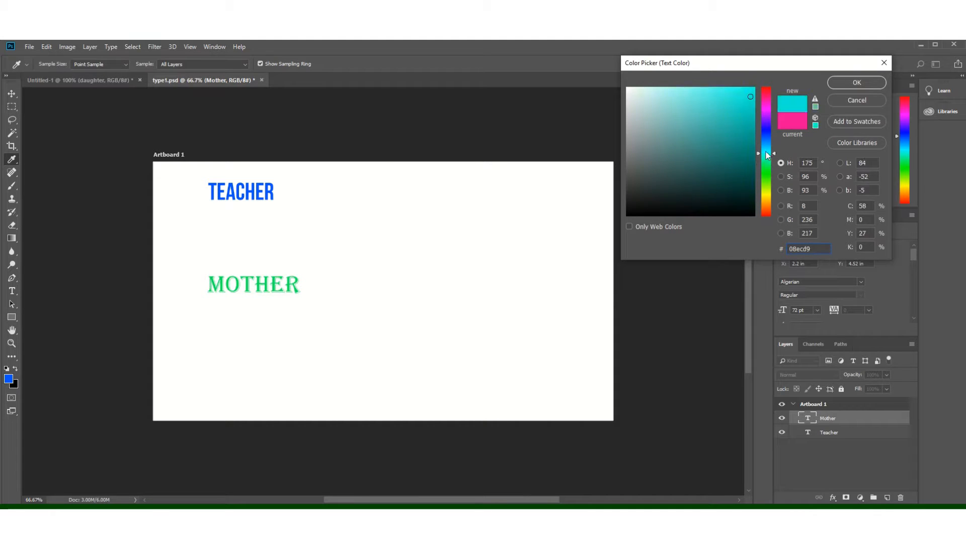
click(851, 100)
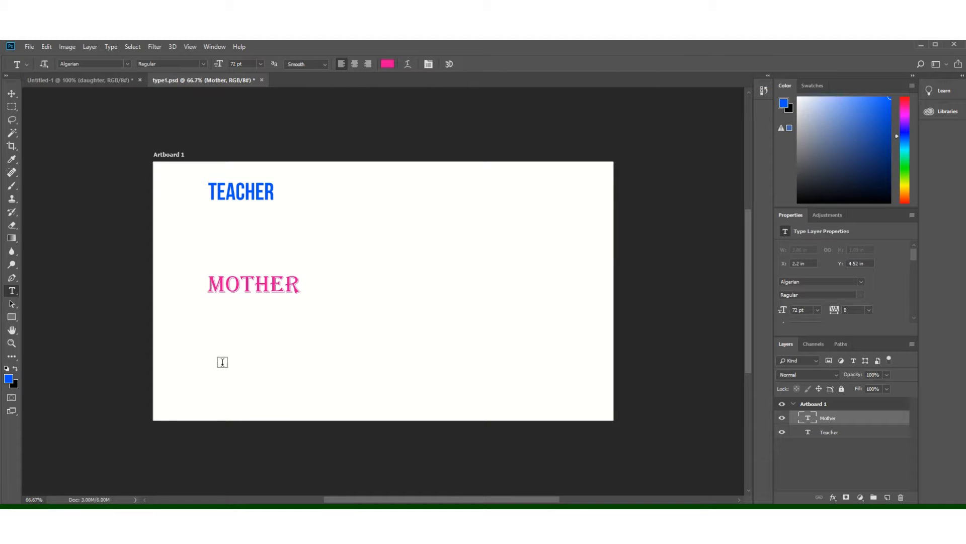
Add the text "sister" below "Mother" in Algerian, colored green with hex 2eec08, and commit it.
click(222, 362)
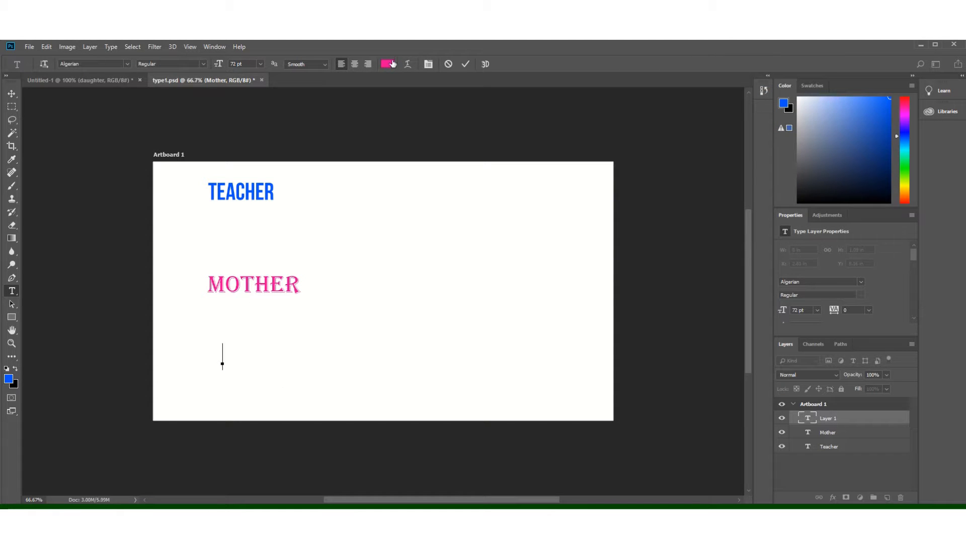
click(387, 65)
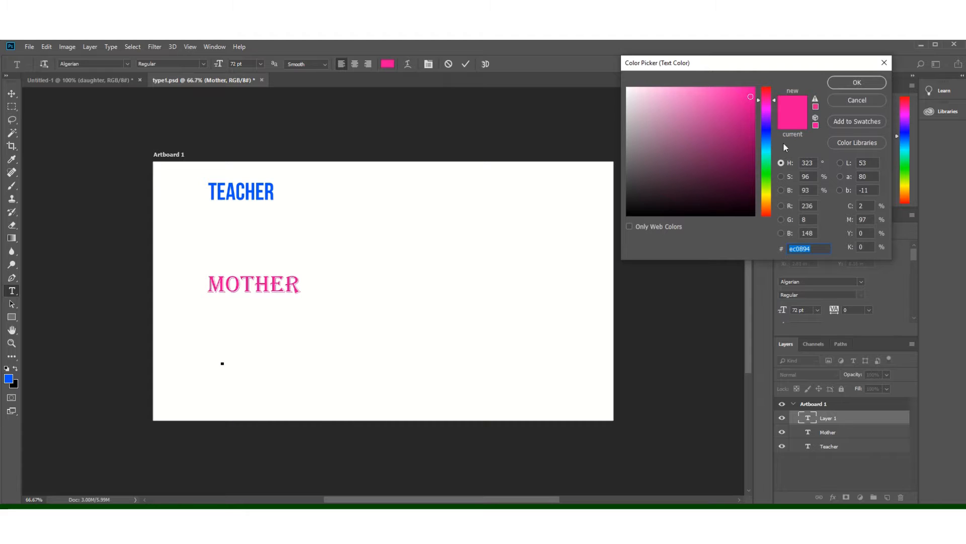
click(767, 177)
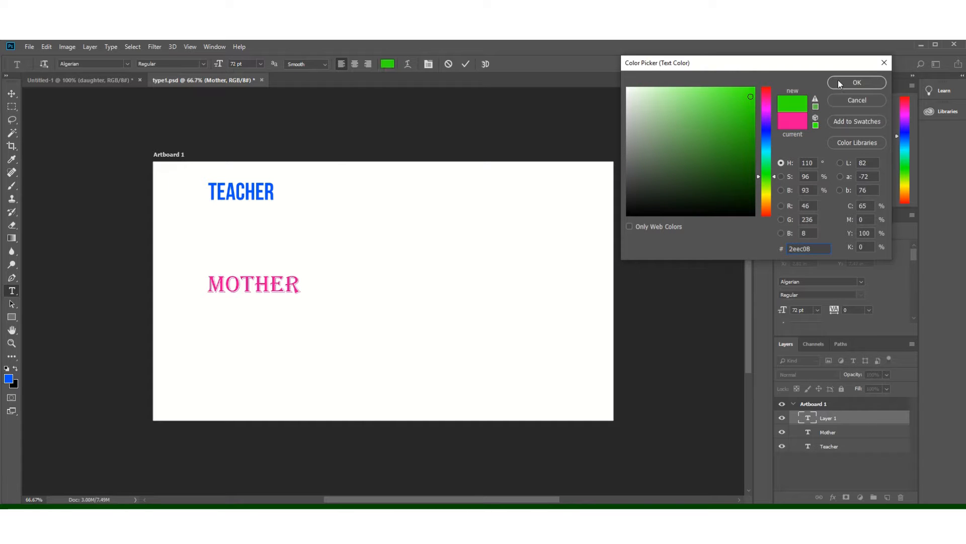
click(856, 82)
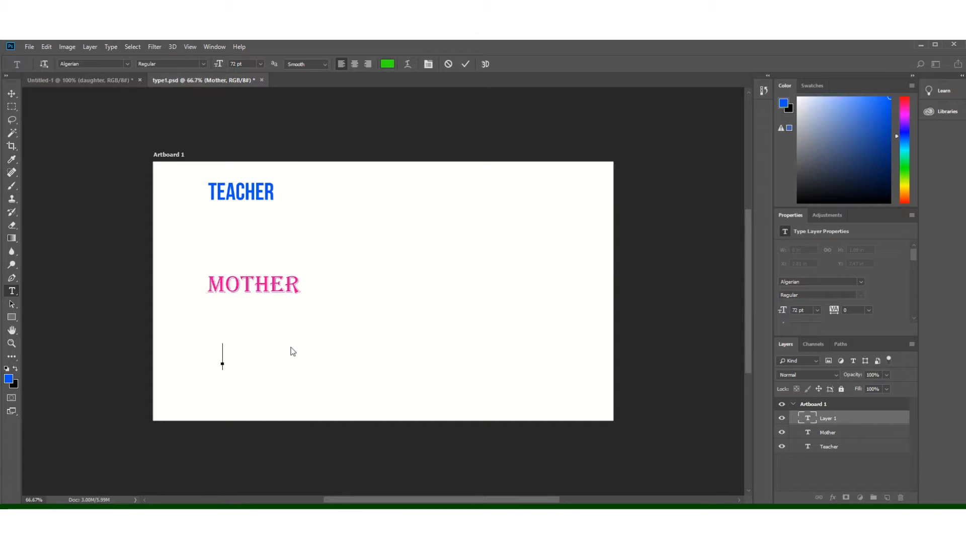
text(SISTER)
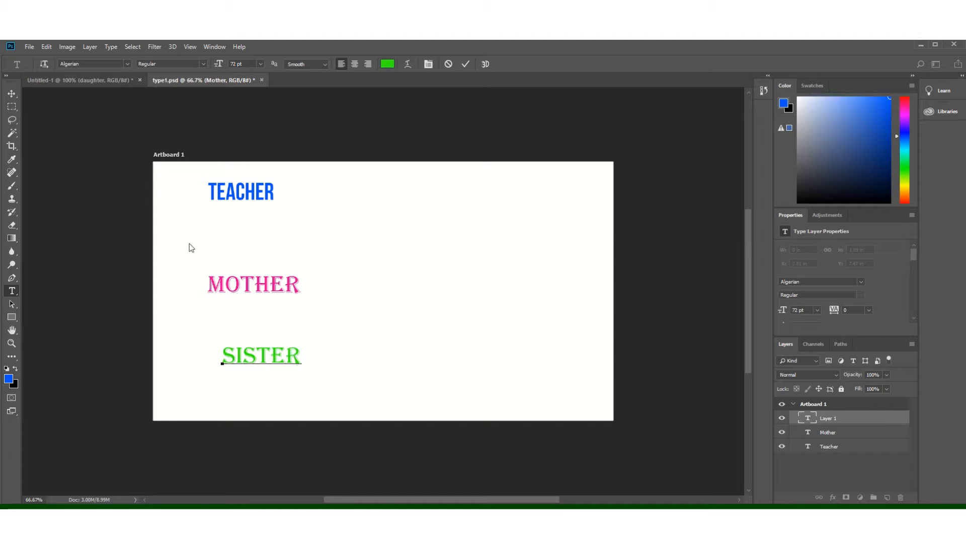
click(11, 93)
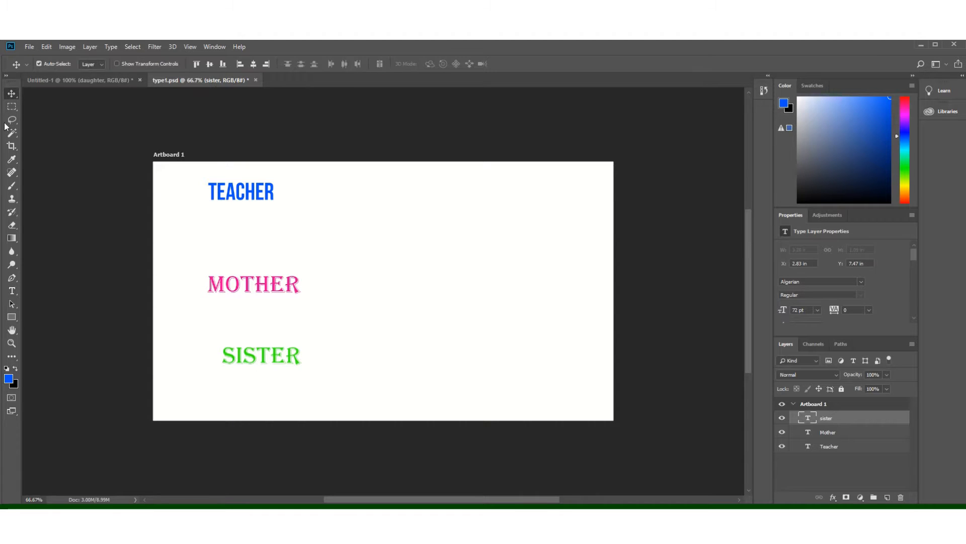
Add the text "swimmer" in orange Bauhaus 93, just below and to the right of "Teacher", and commit it.
click(12, 290)
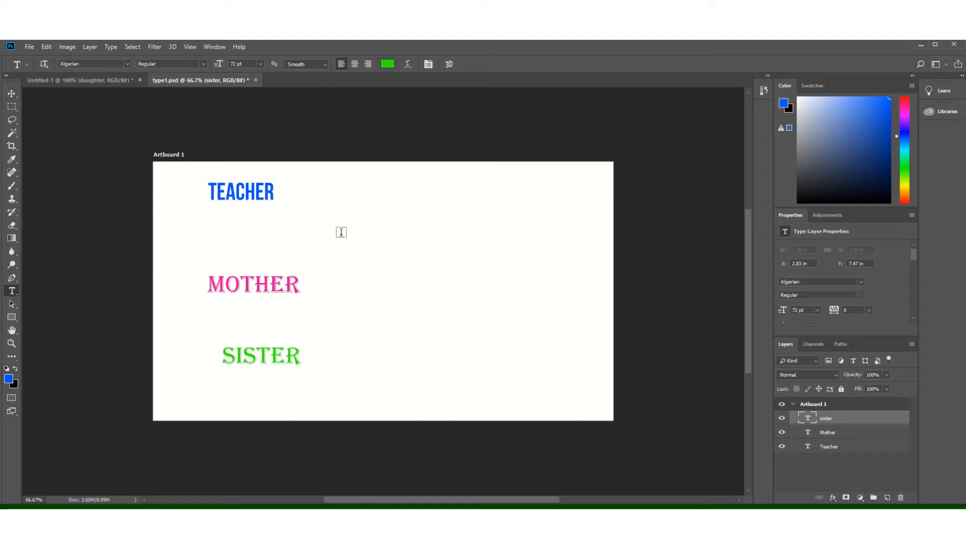
click(343, 227)
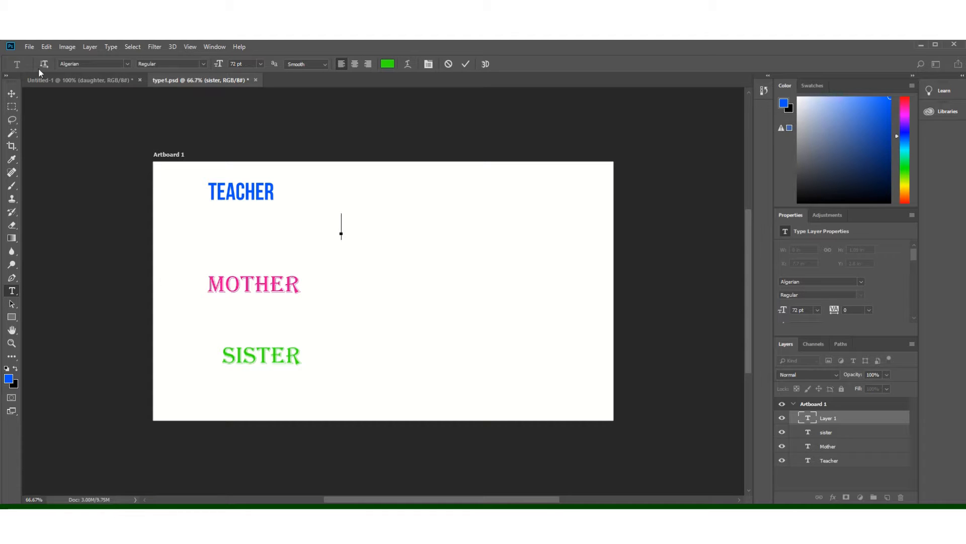
click(127, 64)
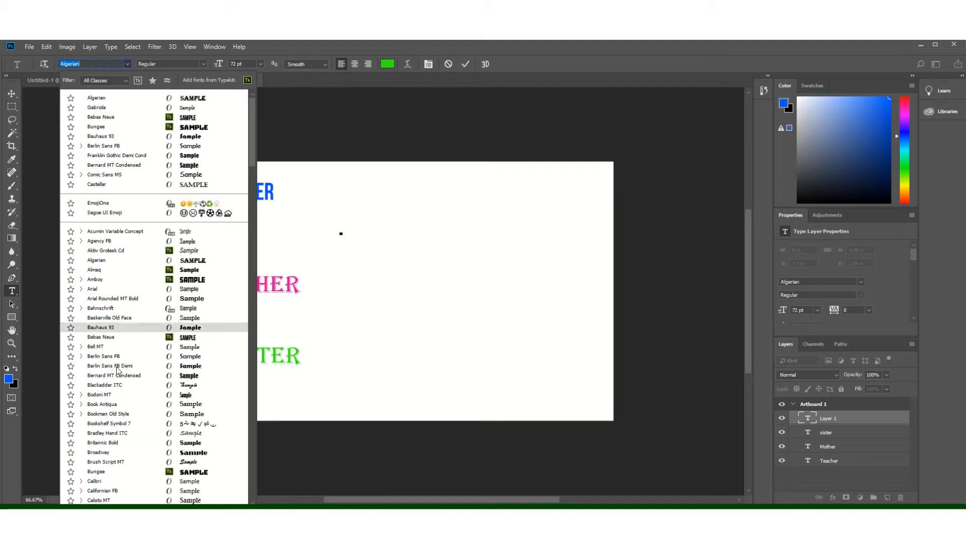
click(103, 328)
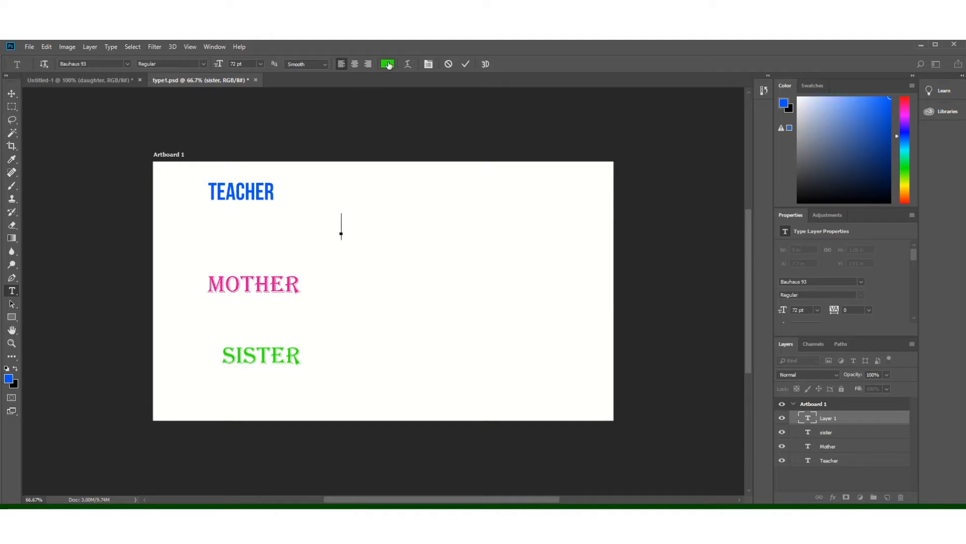
click(388, 64)
drag(765, 199, 766, 204)
click(858, 83)
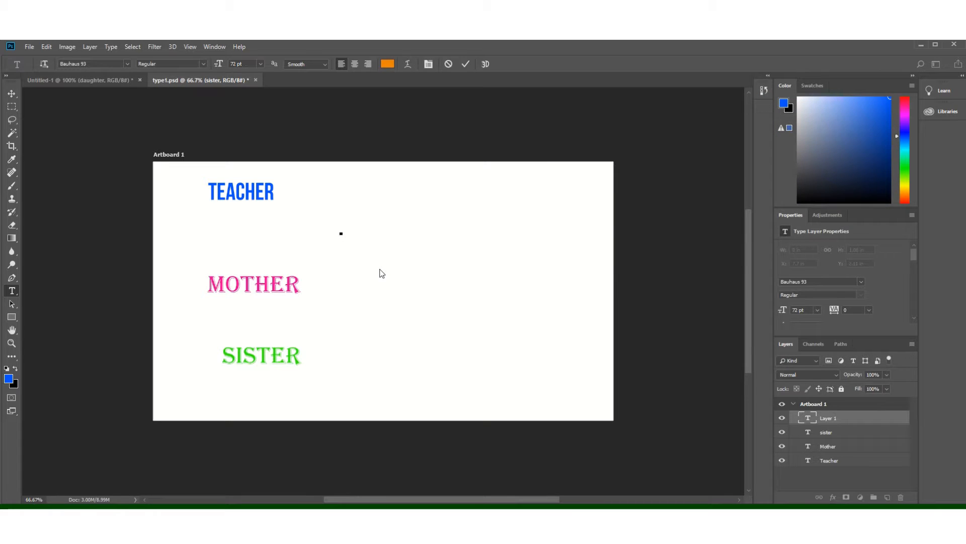
text(swimmer)
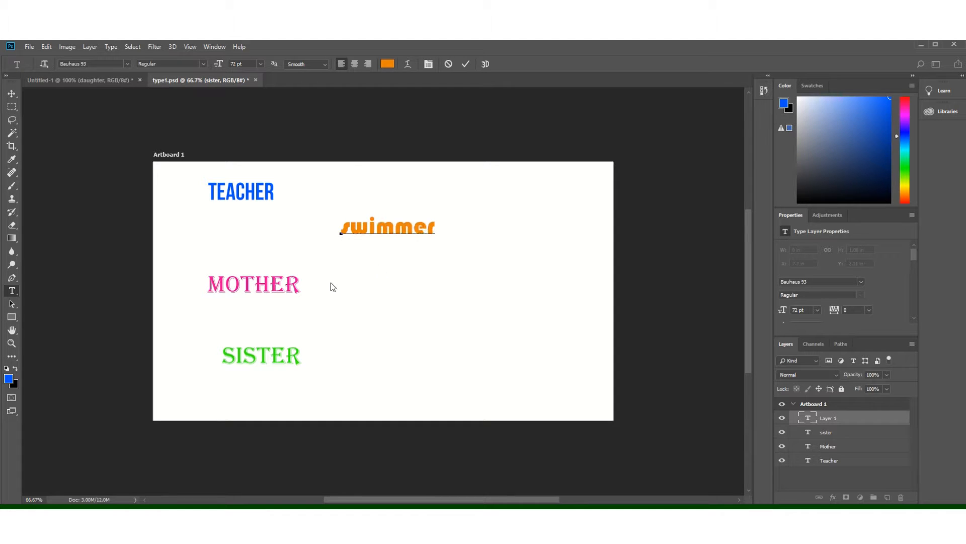
click(11, 94)
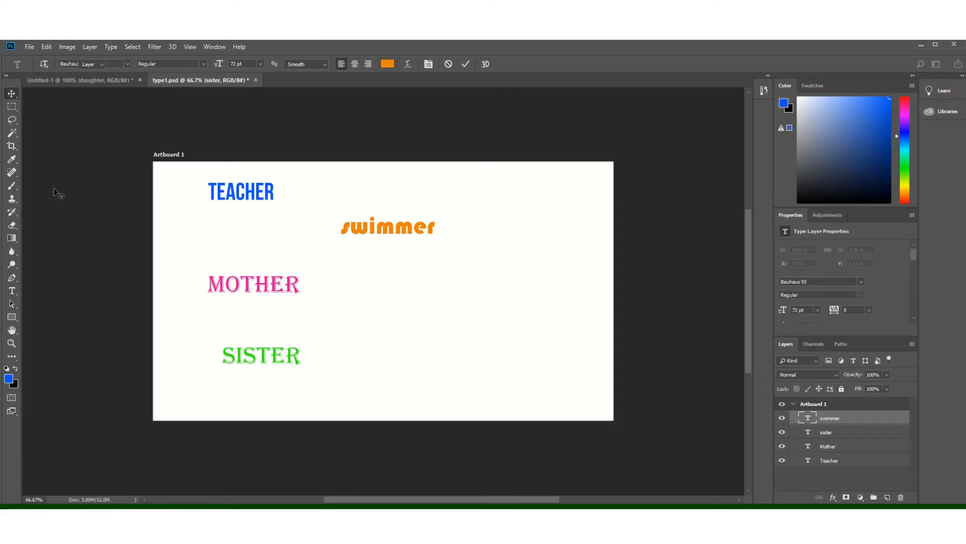
View the full word collage in the Untitled-1 document and return to type1.psd.
click(11, 291)
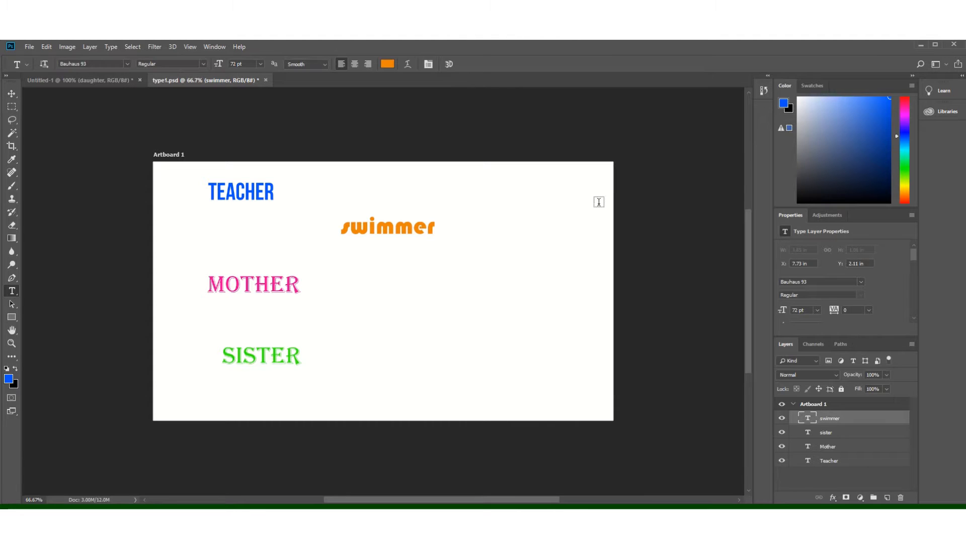
click(58, 80)
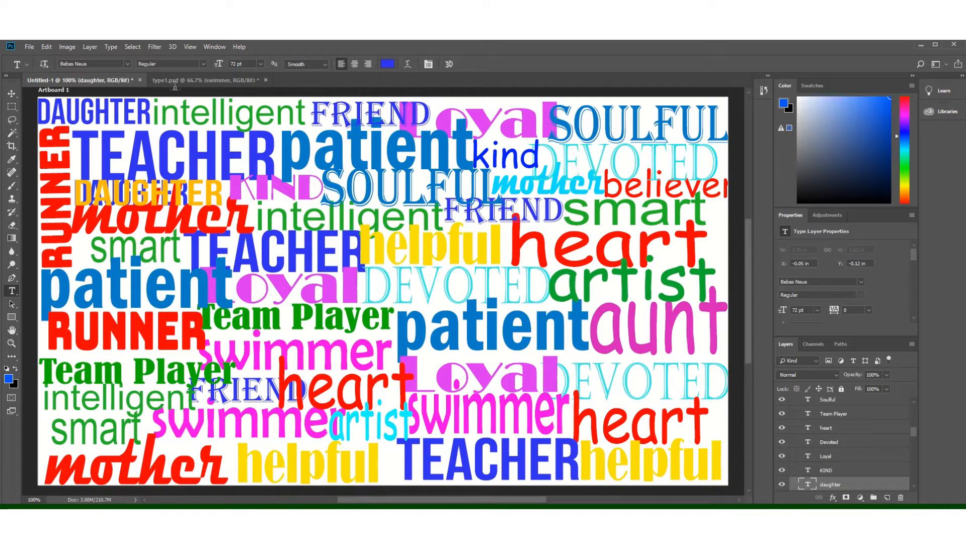
click(212, 81)
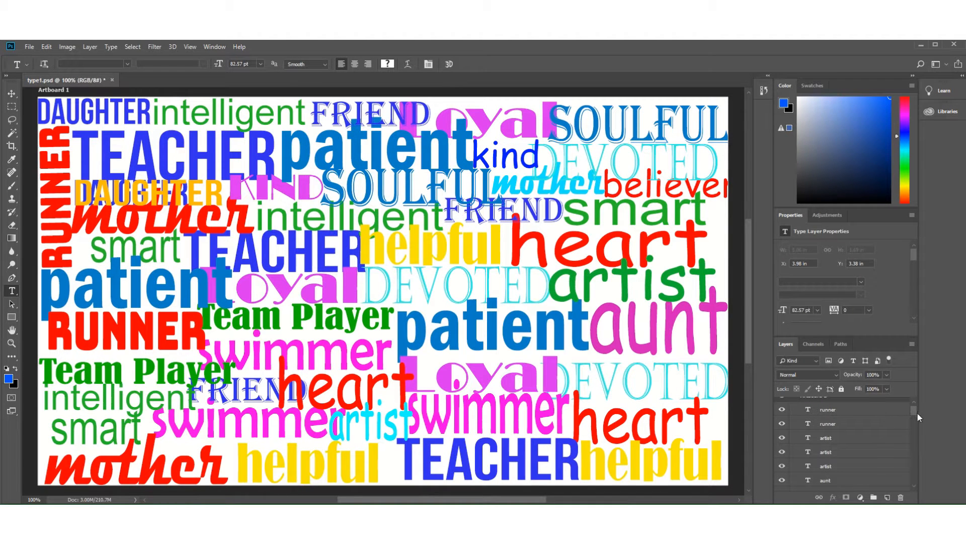
Group all the text layers, from the topmost "runner" layer down to the bottom "teacher" layer.
mouse_move(915, 414)
mouse_down()
mouse_move(917, 479)
mouse_move(914, 409)
mouse_up()
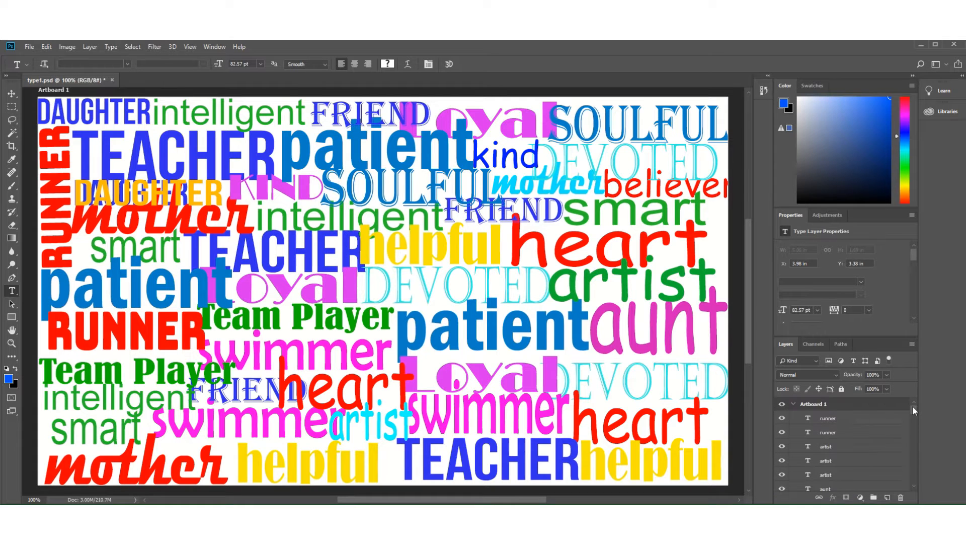
click(849, 418)
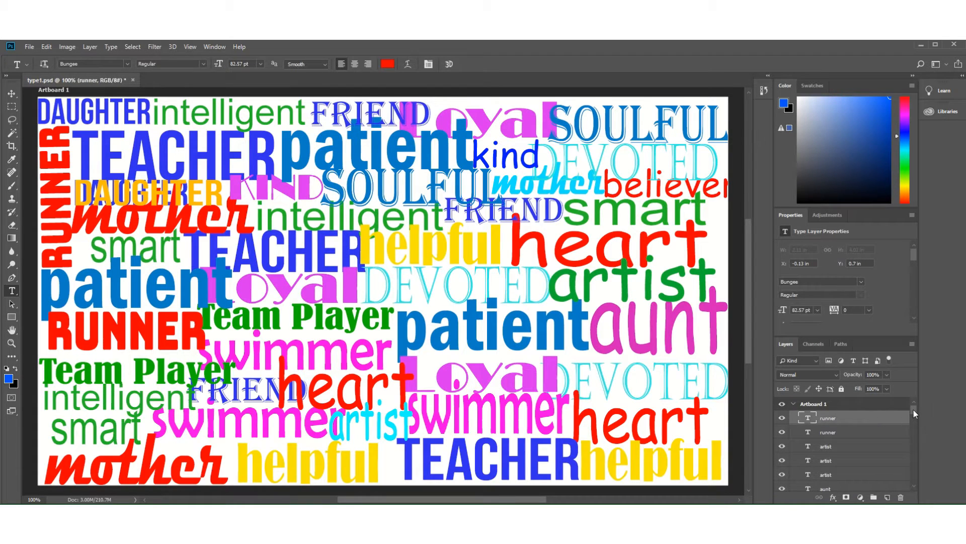
drag(913, 410, 913, 488)
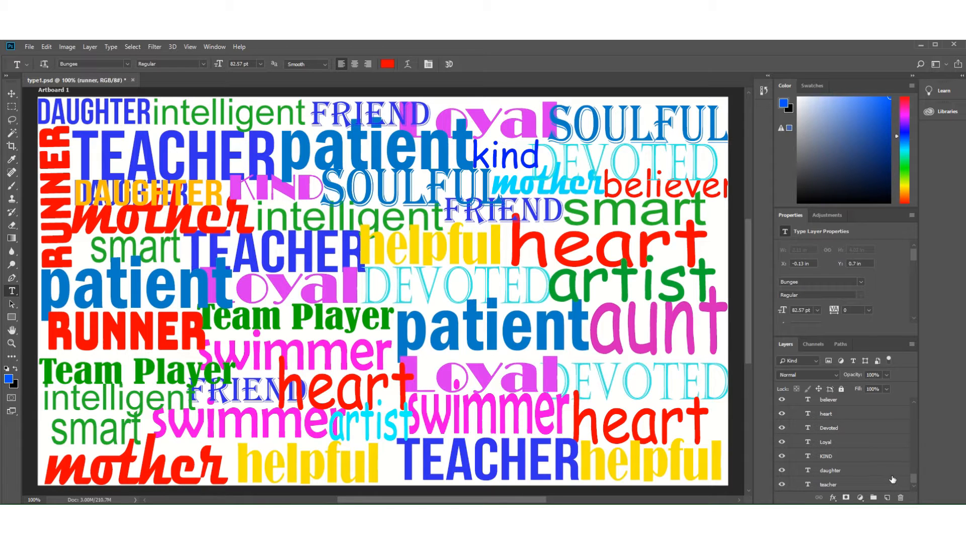
shift+click(857, 484)
mouse_move(913, 476)
mouse_down()
mouse_move(912, 394)
mouse_move(919, 481)
mouse_up()
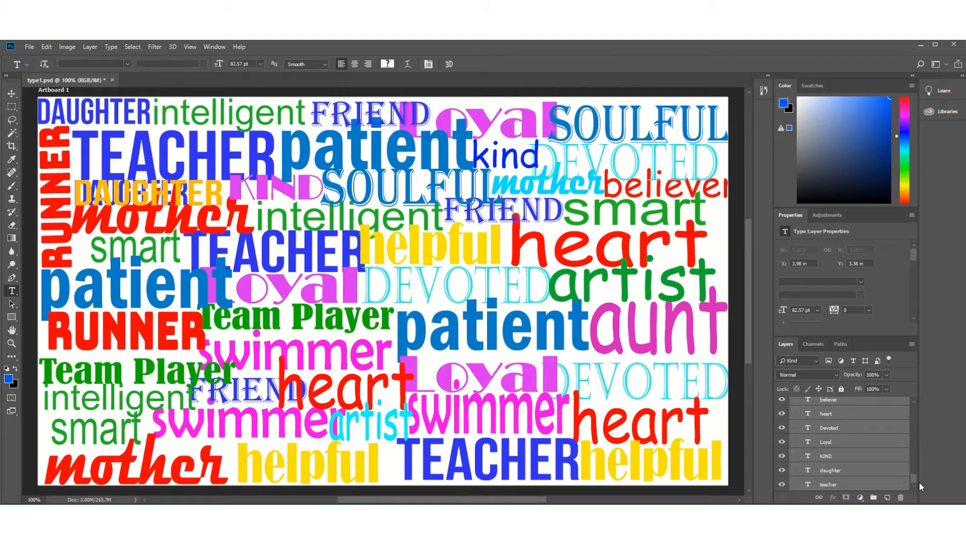
click(874, 498)
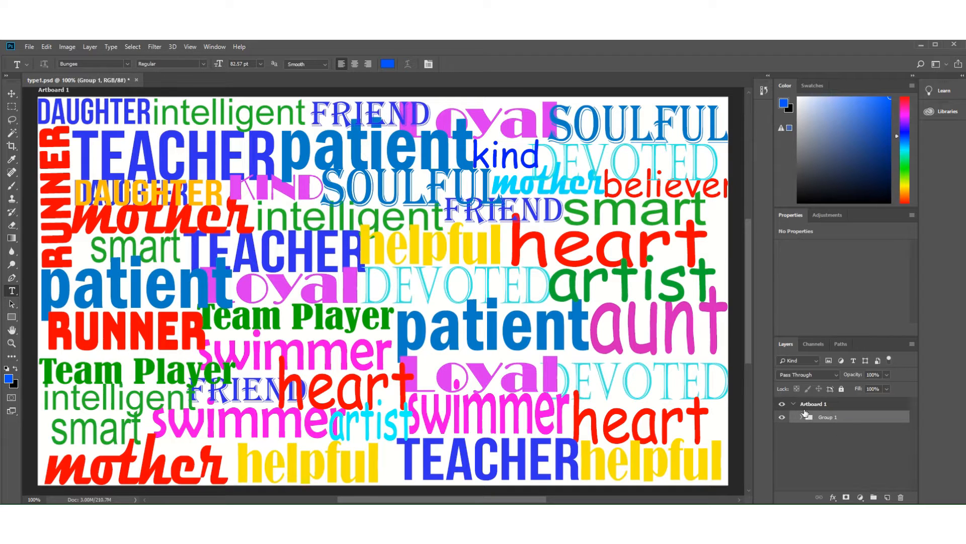
Rename the new layer group as "words" and expand it to show its text layers.
double_click(828, 418)
text(words)
key(Return)
click(801, 417)
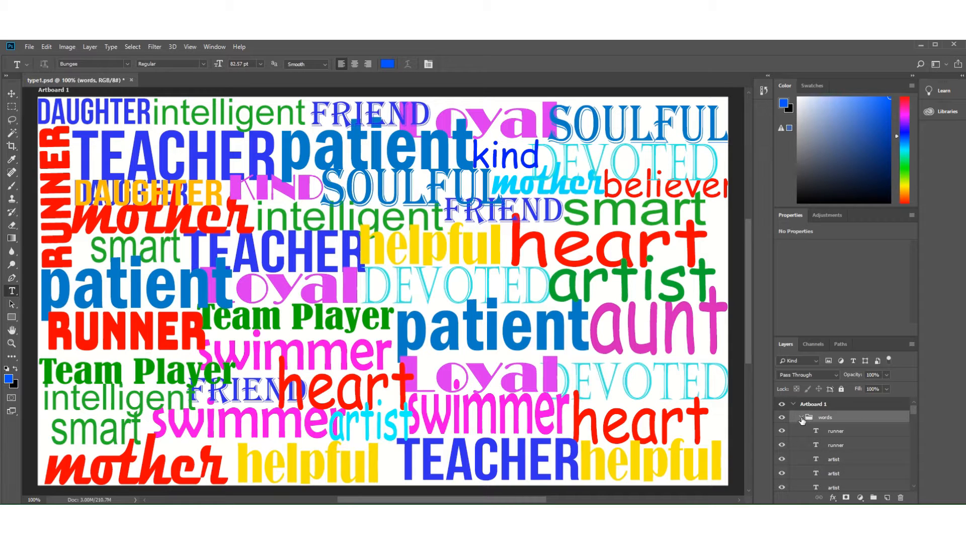
Collapse the "words" group, then hide it and show it again to check what it contains.
click(801, 417)
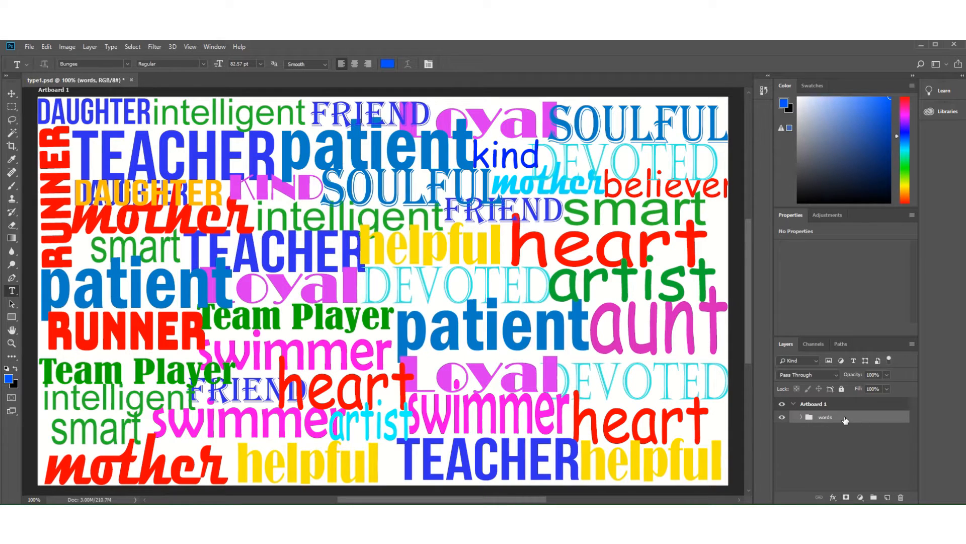
click(781, 417)
click(781, 419)
Duplicate the "words" group within type1.psd, naming the copy "words 2".
right_click(883, 416)
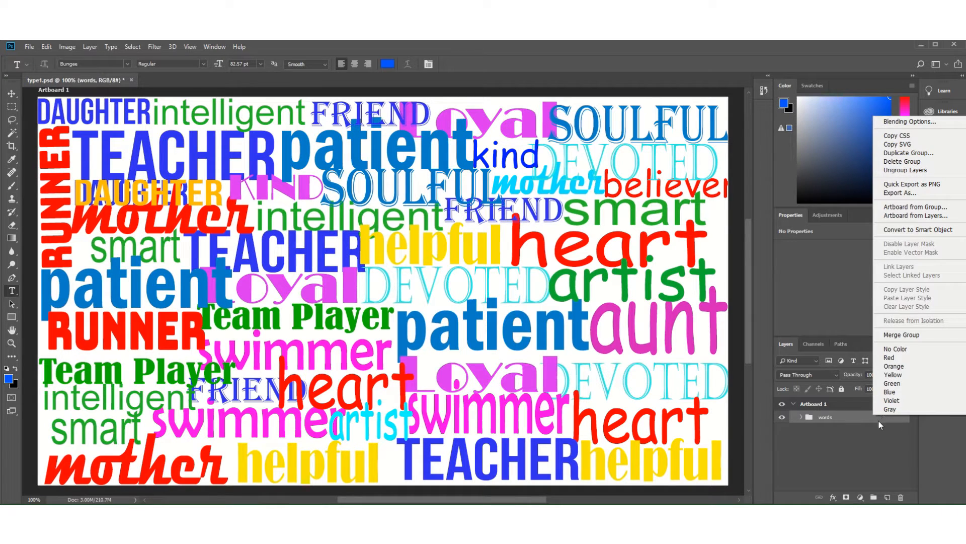
click(899, 154)
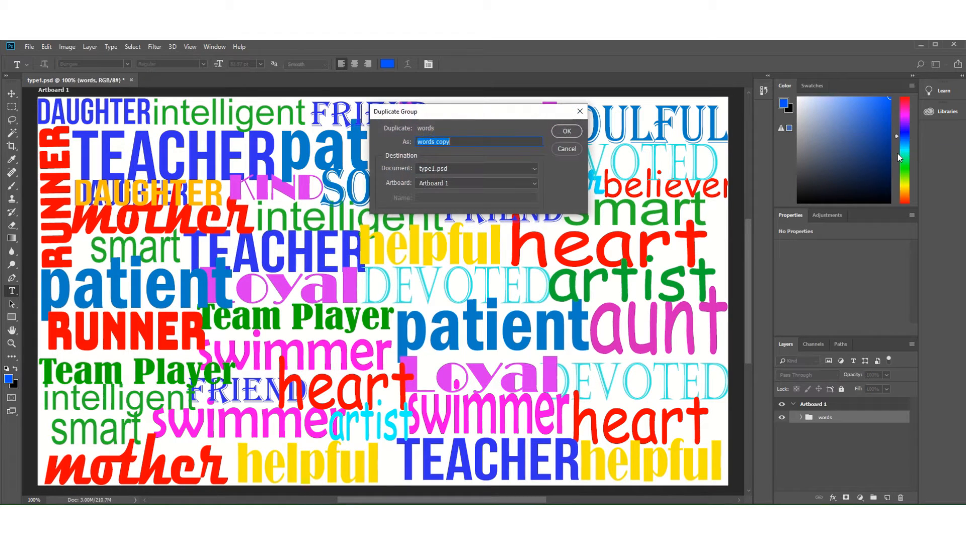
drag(449, 141, 437, 141)
text(2)
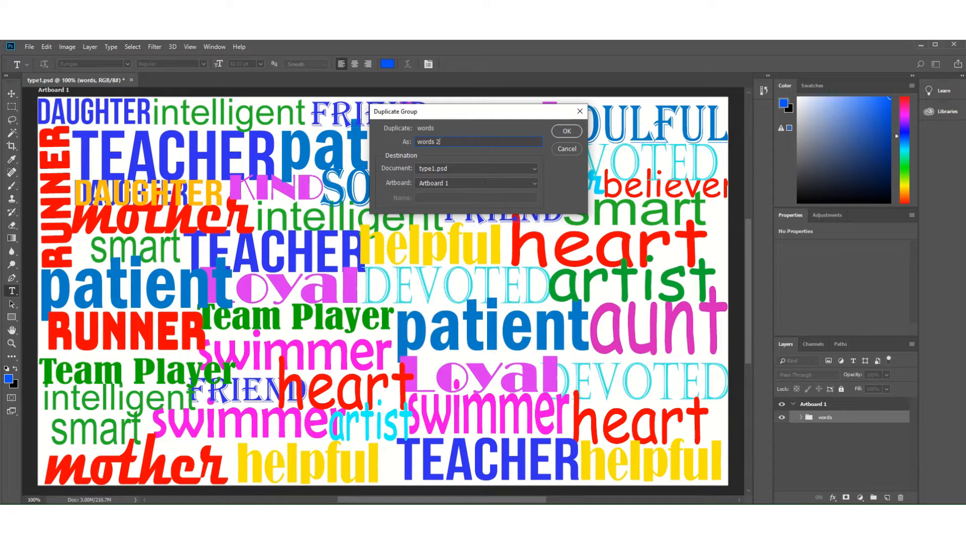
click(564, 131)
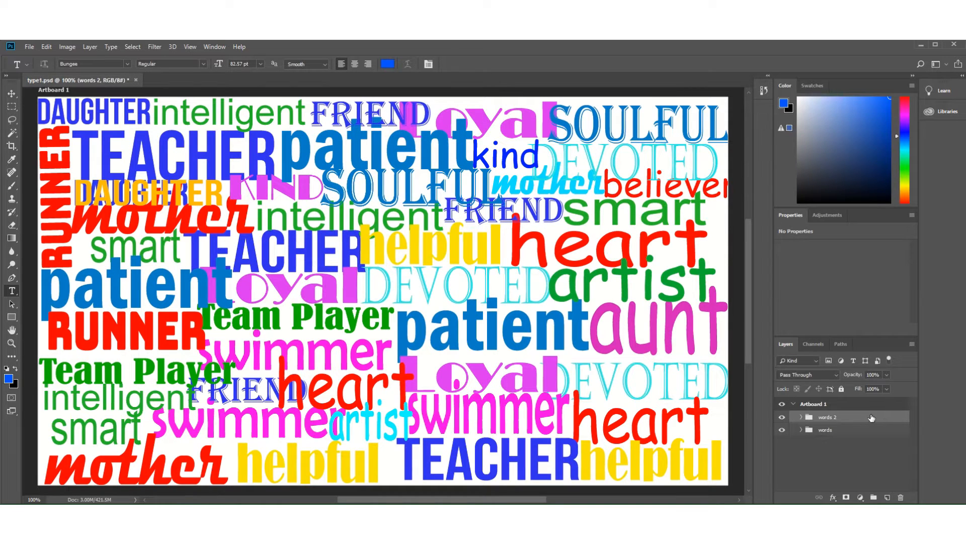
Move the "words 2" copies of green "artist", upper "patient", red "mother" and upper-right "Soulful" down into gaps of the collage.
click(11, 94)
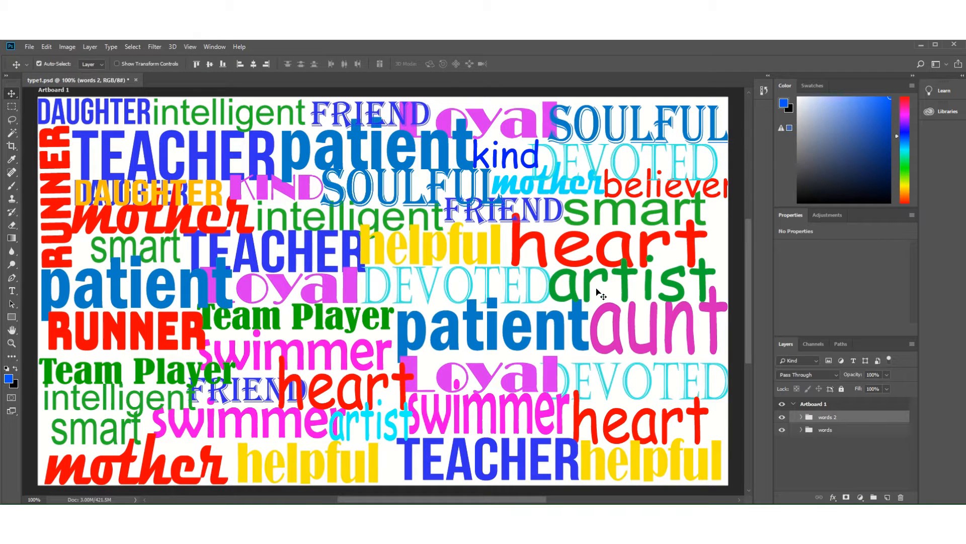
drag(590, 291, 436, 353)
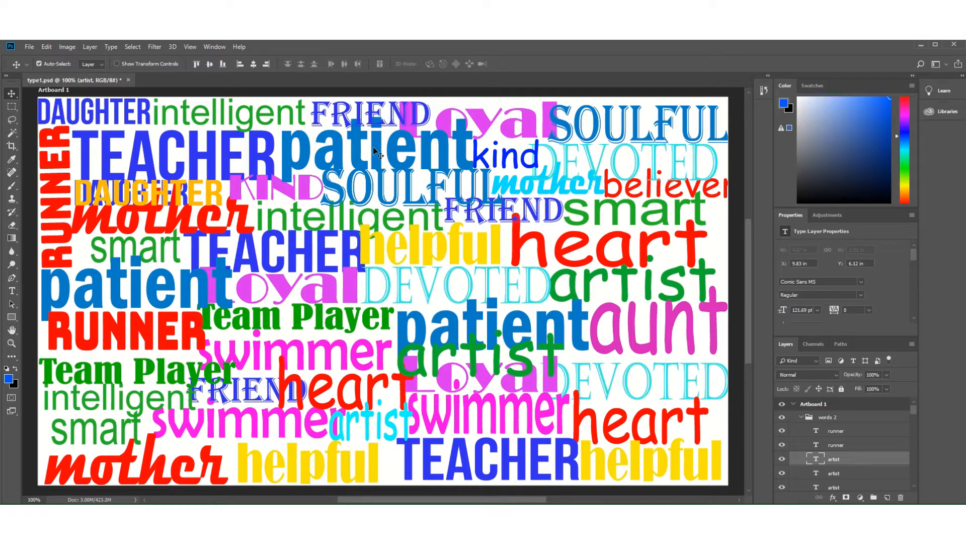
drag(375, 150, 282, 336)
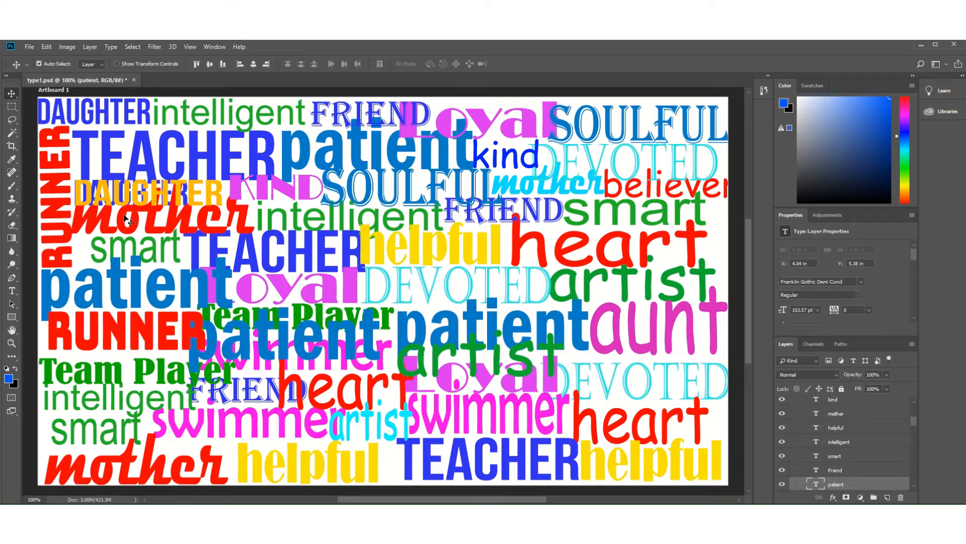
click(129, 239)
drag(128, 240, 608, 352)
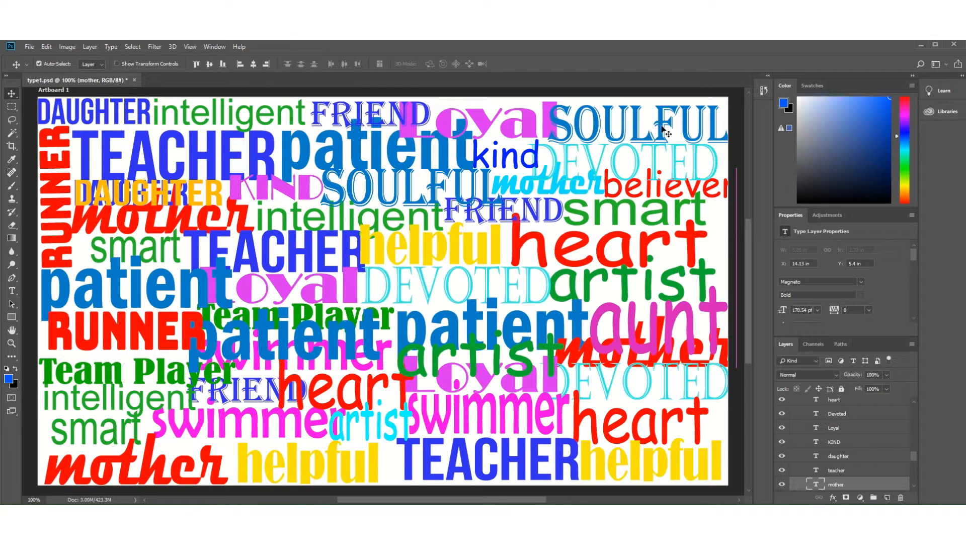
drag(664, 132, 631, 244)
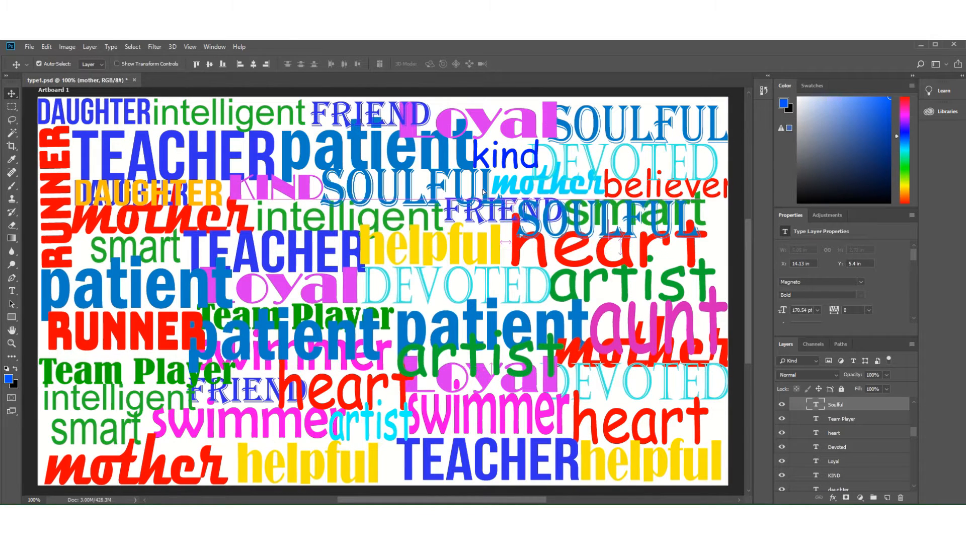
Reposition the copied "daughter", "intelligent", "Loyal", "helpful" and "heart" words to fill more empty areas of the collage.
drag(129, 117, 143, 236)
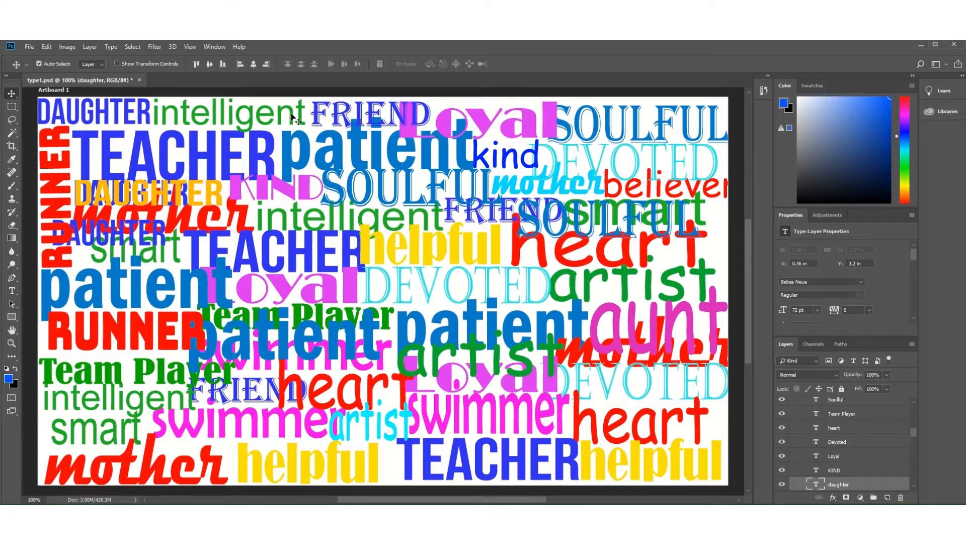
click(272, 116)
drag(272, 116, 387, 123)
drag(504, 124, 484, 310)
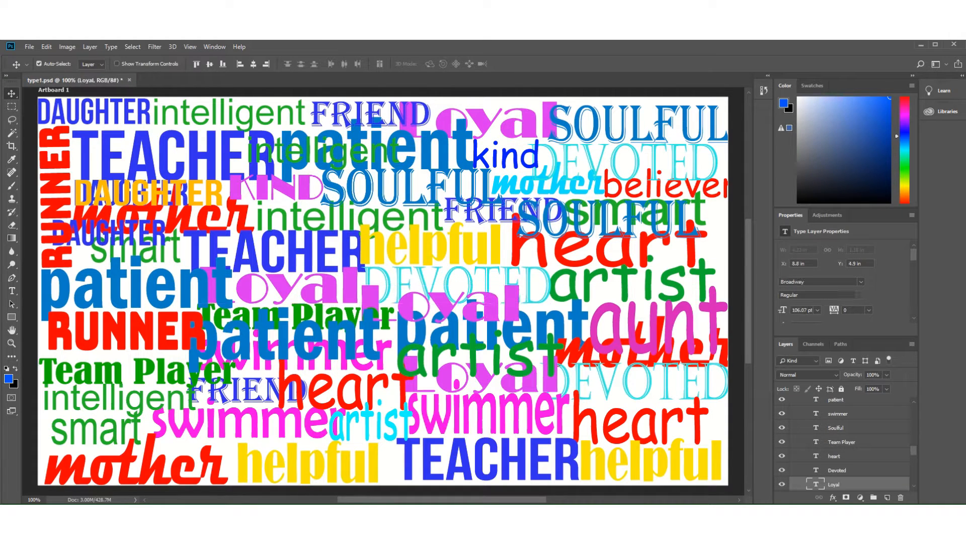
drag(308, 478, 140, 359)
drag(683, 433, 413, 459)
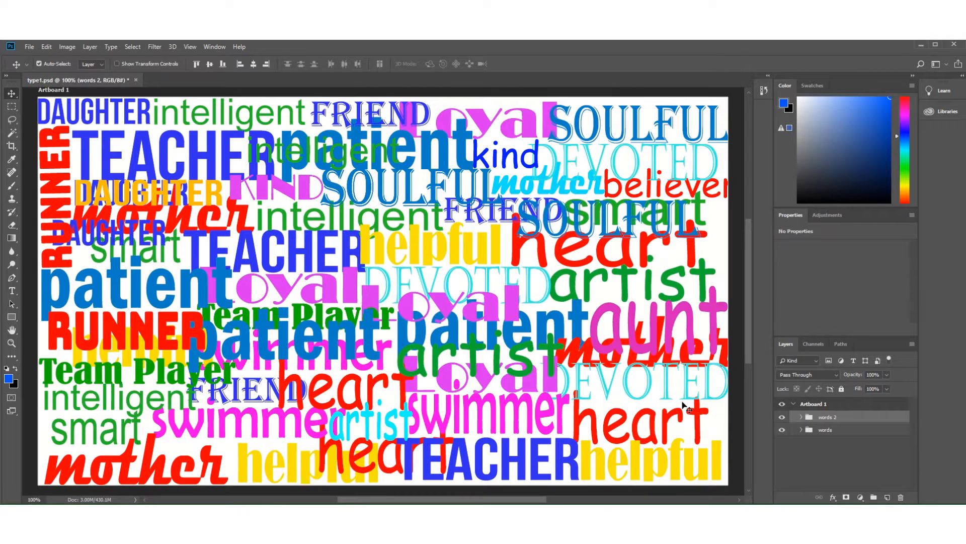
Expand the "words" and "words 2" groups in turn to examine their text layers, and collapse both again.
click(801, 431)
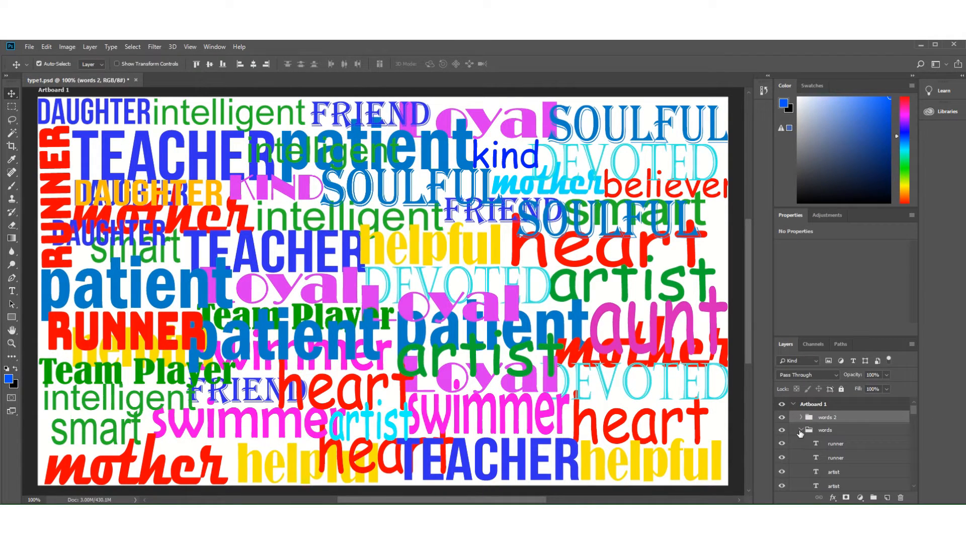
click(801, 431)
click(801, 417)
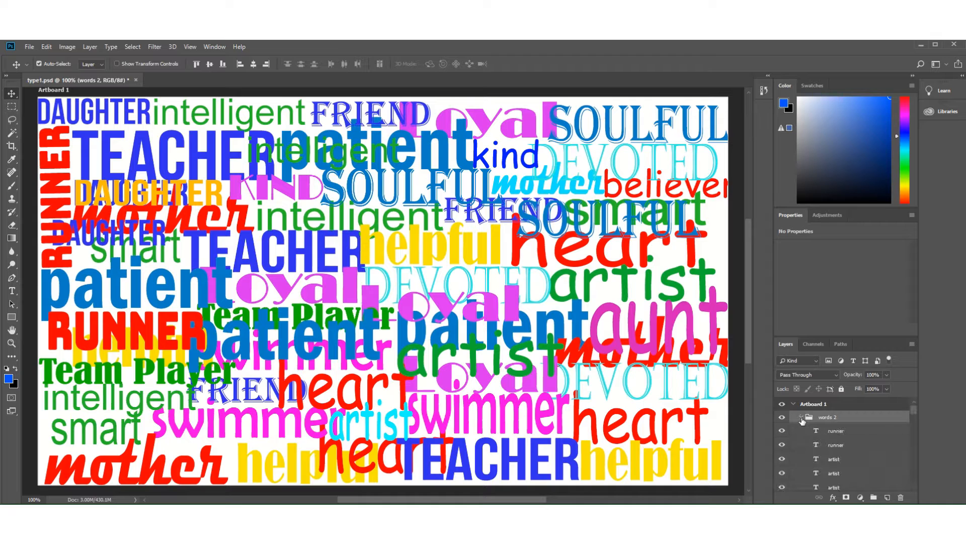
click(802, 418)
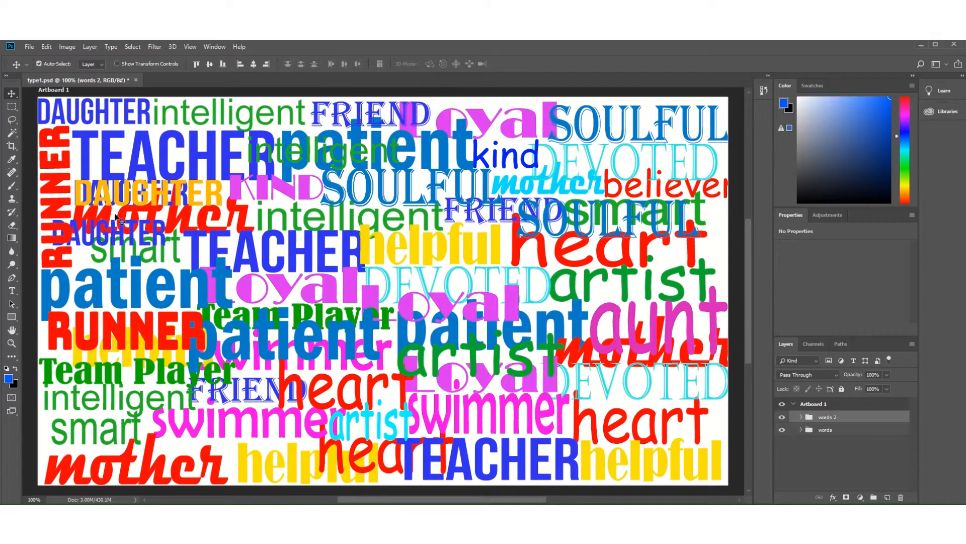
Place the portrait PNG from the Documents folder as an embedded image above the word groups and commit it.
click(29, 47)
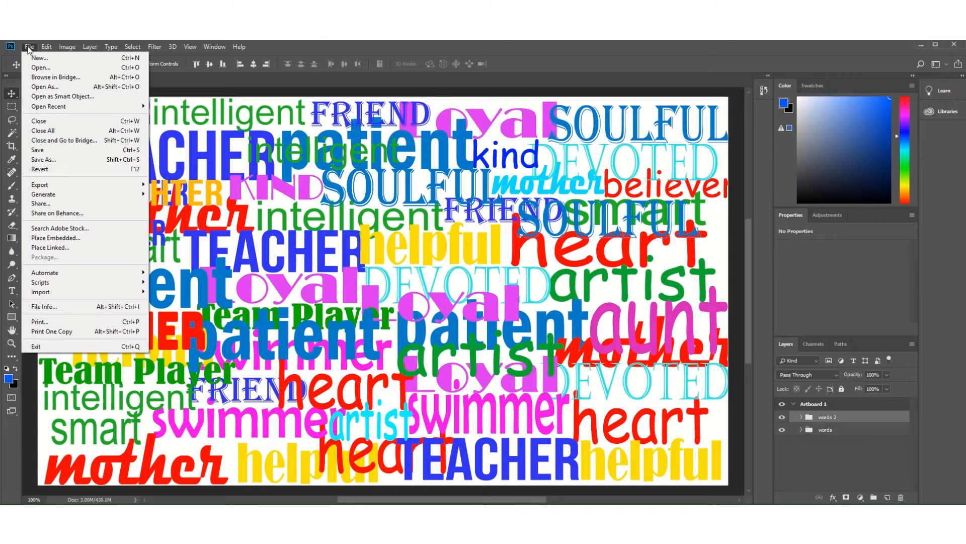
click(61, 239)
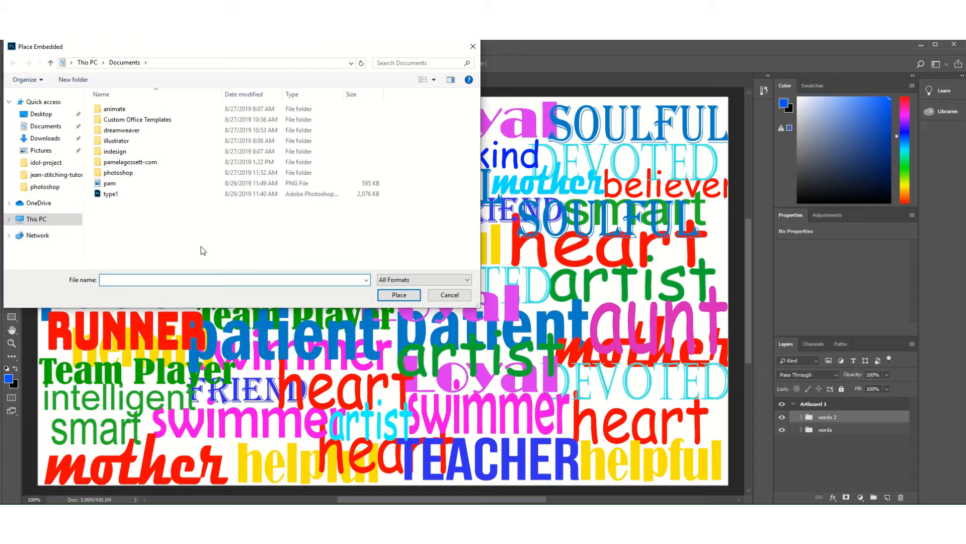
click(101, 184)
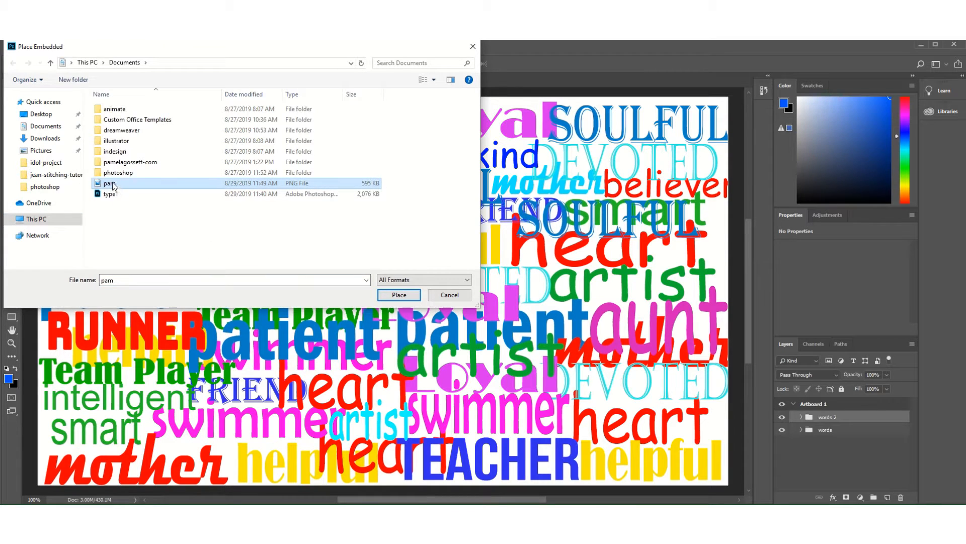
click(399, 295)
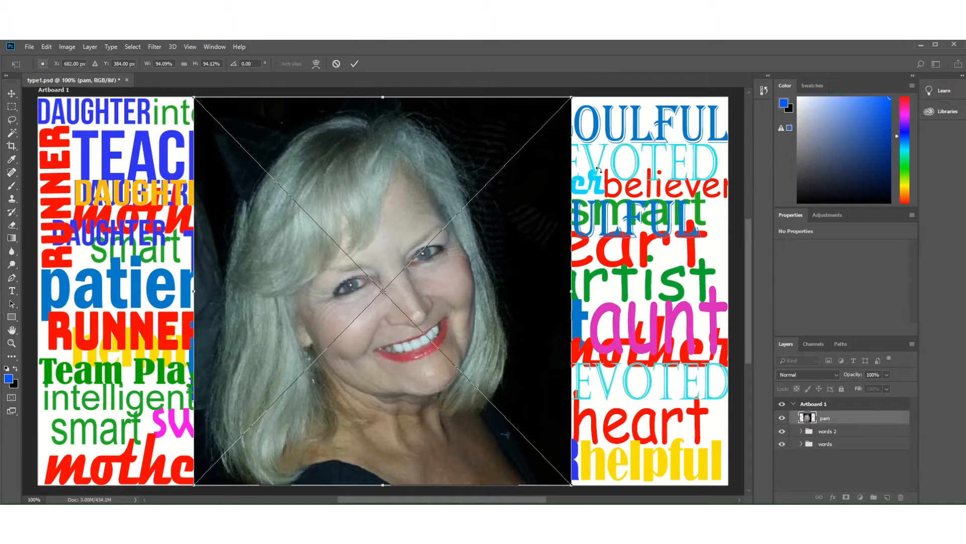
click(355, 64)
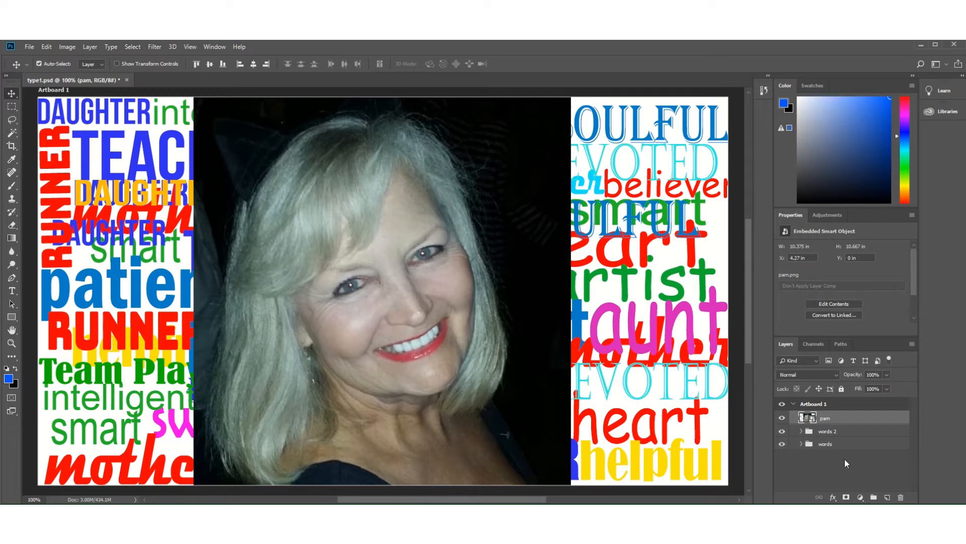
Rasterize the portrait layer and add a layer mask to it.
right_click(883, 417)
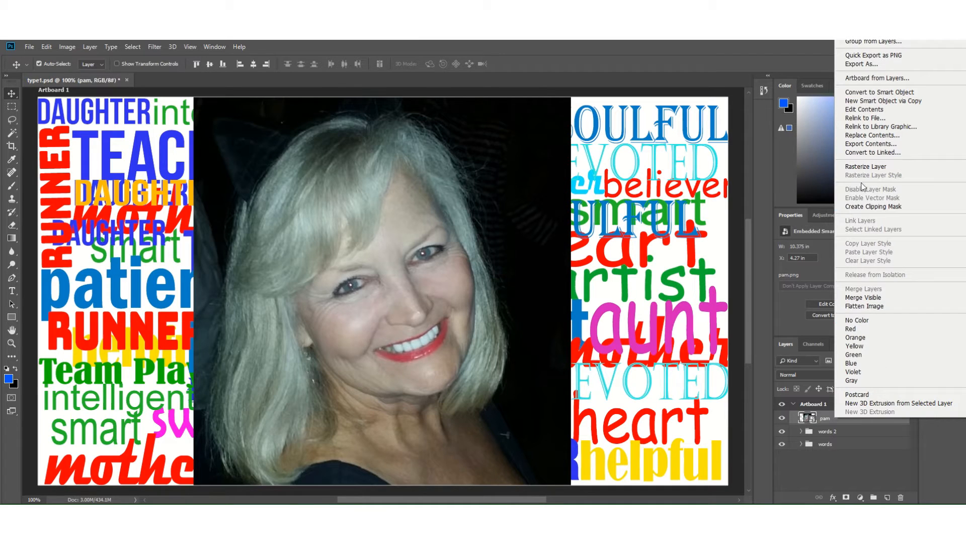
click(864, 167)
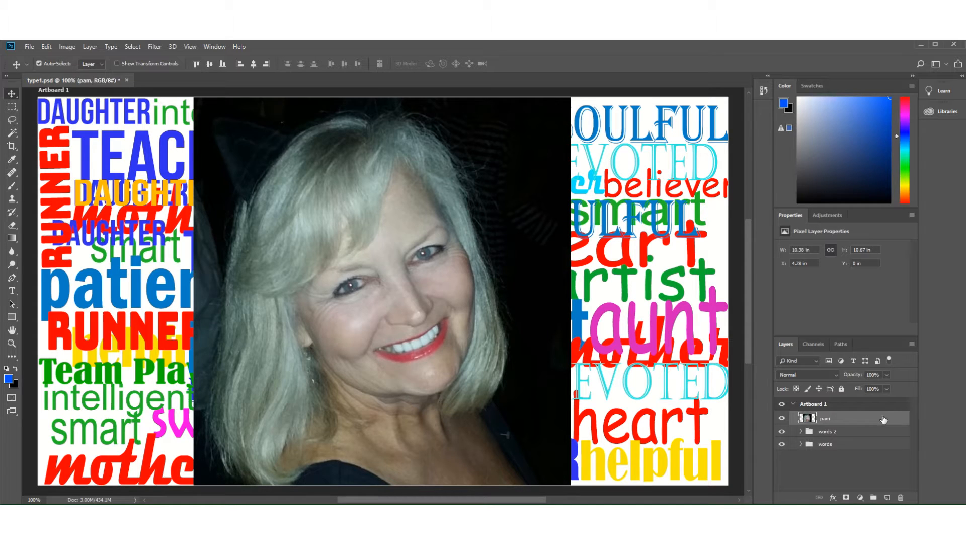
click(847, 497)
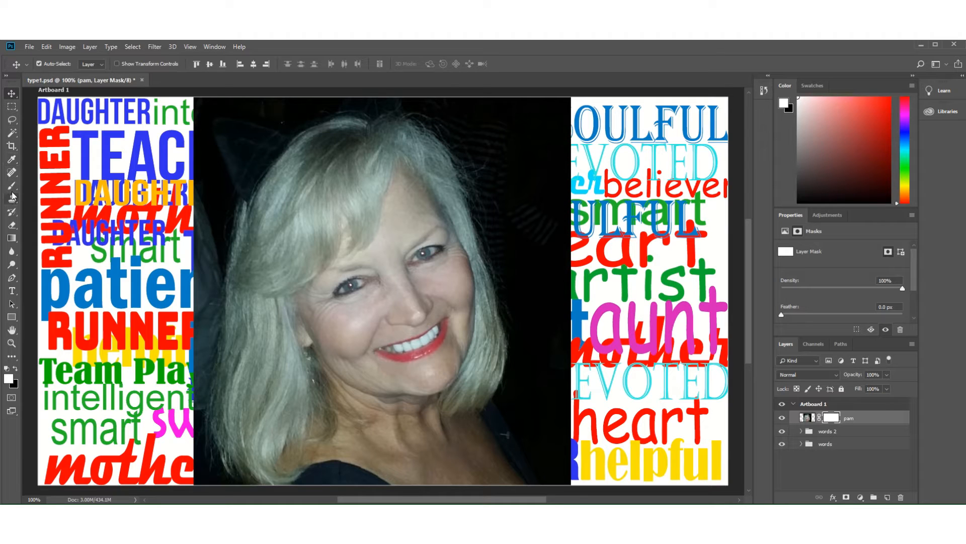
Erase the dark background above and to the left of the woman's hair on the layer mask with a 29 px Eraser.
click(14, 226)
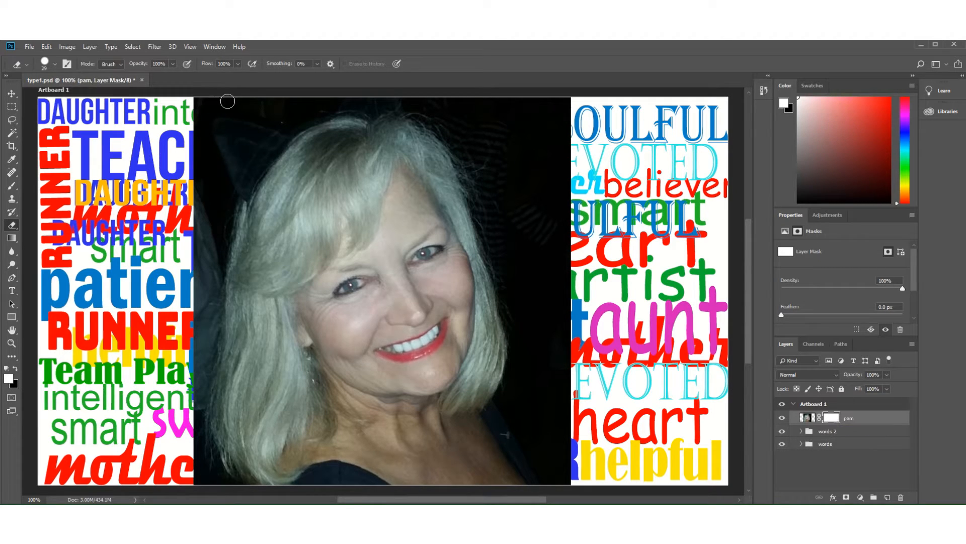
mouse_move(264, 108)
mouse_down()
mouse_move(190, 210)
mouse_move(235, 86)
mouse_move(210, 108)
mouse_move(210, 131)
mouse_move(199, 128)
mouse_move(196, 105)
mouse_move(259, 93)
mouse_move(246, 122)
mouse_move(288, 105)
mouse_move(266, 133)
mouse_move(309, 102)
mouse_move(286, 124)
mouse_move(265, 125)
mouse_move(187, 239)
mouse_move(186, 288)
mouse_move(214, 197)
mouse_move(205, 296)
mouse_move(217, 204)
mouse_move(212, 269)
mouse_move(186, 306)
mouse_up()
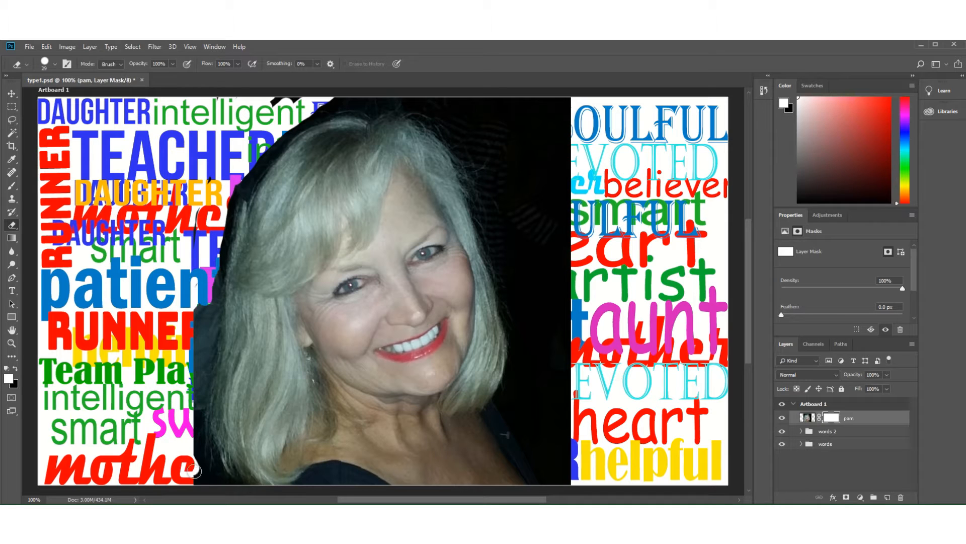
Erase the lower-left background with a stroke into the cheek, then swap the mask colors and restore the hair and cheek.
mouse_move(193, 470)
mouse_down()
mouse_move(235, 492)
mouse_move(215, 471)
mouse_move(199, 403)
mouse_move(208, 476)
mouse_move(191, 449)
mouse_move(217, 490)
mouse_move(212, 479)
mouse_move(325, 325)
mouse_up()
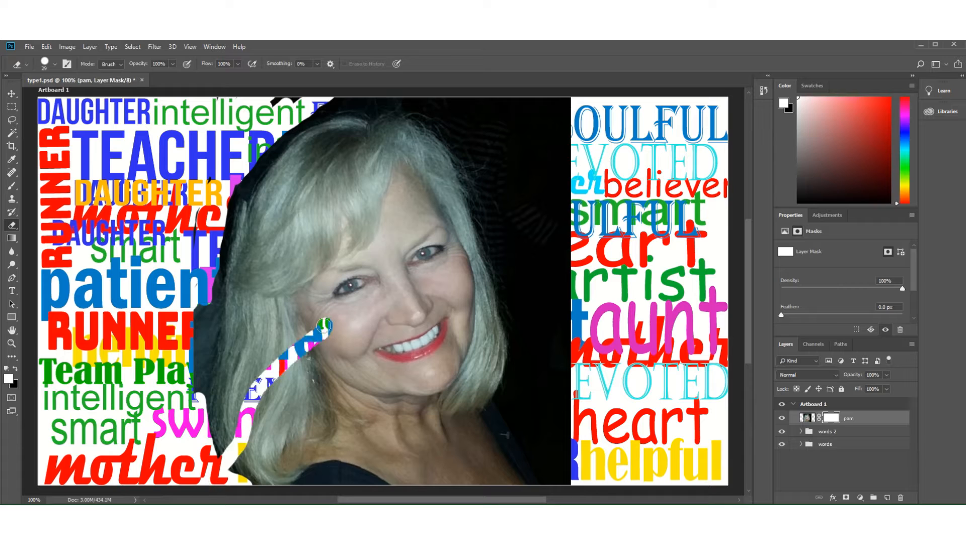
click(16, 370)
mouse_move(332, 314)
mouse_down()
mouse_move(344, 354)
mouse_move(327, 355)
mouse_move(327, 328)
mouse_move(314, 355)
mouse_move(268, 365)
mouse_move(252, 406)
mouse_move(247, 373)
mouse_move(249, 437)
mouse_move(234, 421)
mouse_move(228, 442)
mouse_move(247, 466)
mouse_move(228, 456)
mouse_up()
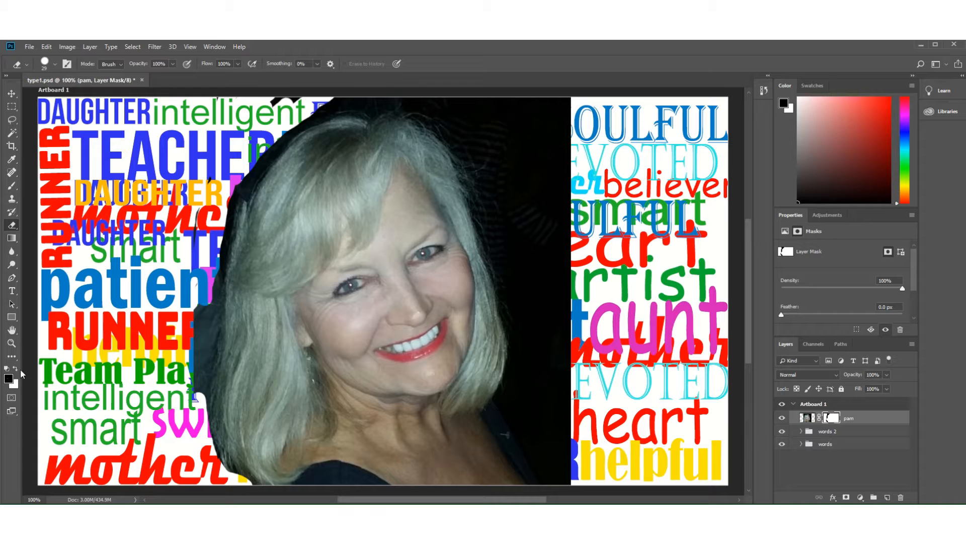
Swap the mask colors back and erase the remaining dark background around the head and the right side of the portrait.
click(16, 371)
mouse_move(531, 135)
mouse_down()
mouse_move(554, 253)
mouse_move(539, 181)
mouse_move(563, 124)
mouse_move(557, 403)
mouse_move(552, 332)
mouse_move(530, 414)
mouse_move(558, 464)
mouse_move(565, 370)
mouse_move(547, 433)
mouse_move(541, 360)
mouse_move(562, 348)
mouse_up()
mouse_move(538, 282)
mouse_down()
mouse_move(508, 151)
mouse_move(302, 90)
mouse_move(503, 103)
mouse_move(543, 96)
mouse_move(528, 154)
mouse_move(452, 116)
mouse_move(504, 211)
mouse_up()
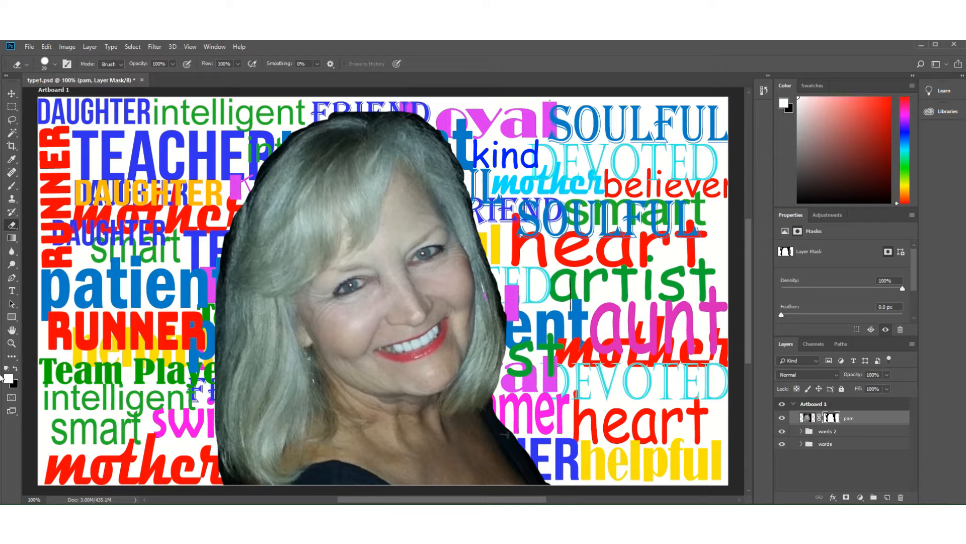
Switch the Eraser to the Soft Round tip from General Brushes, at 29 px and 0% hardness.
click(54, 65)
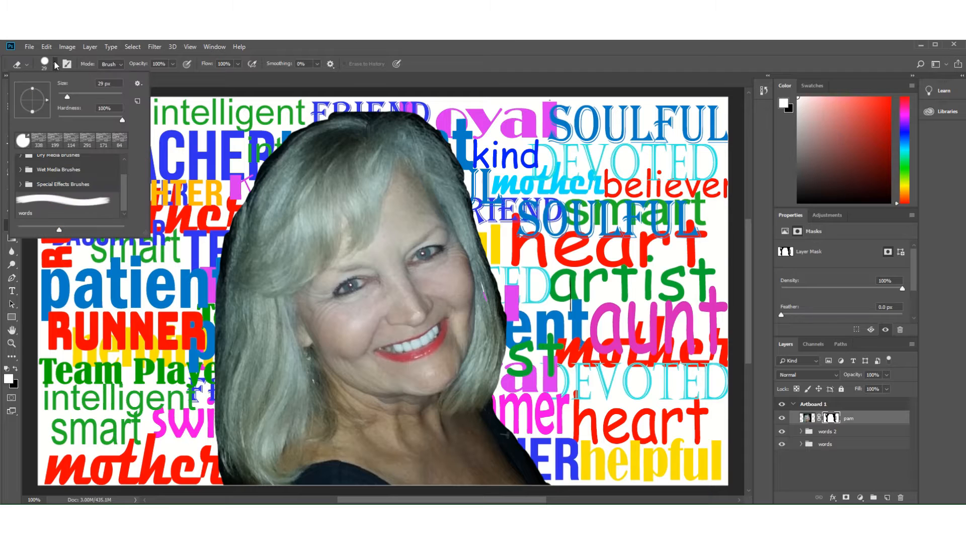
drag(128, 191, 126, 163)
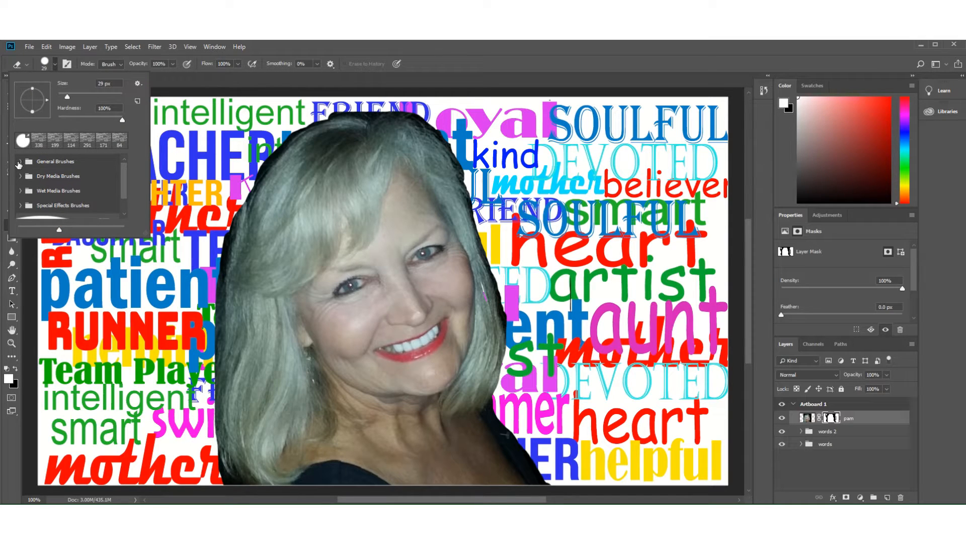
click(19, 162)
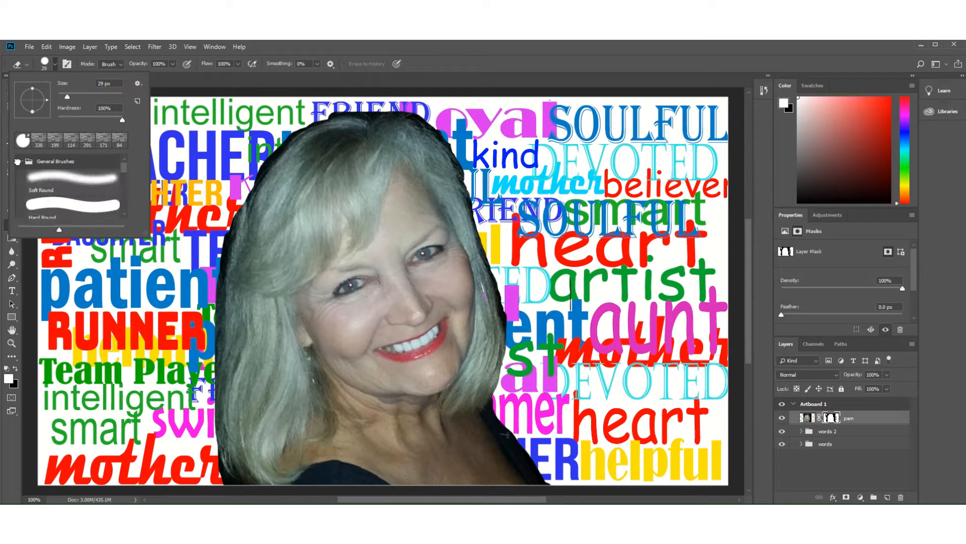
click(52, 177)
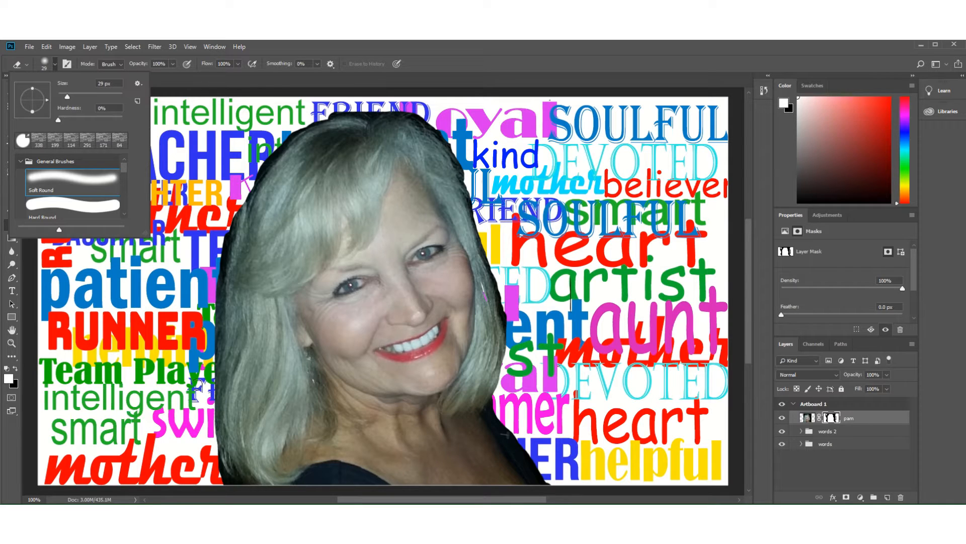
click(516, 360)
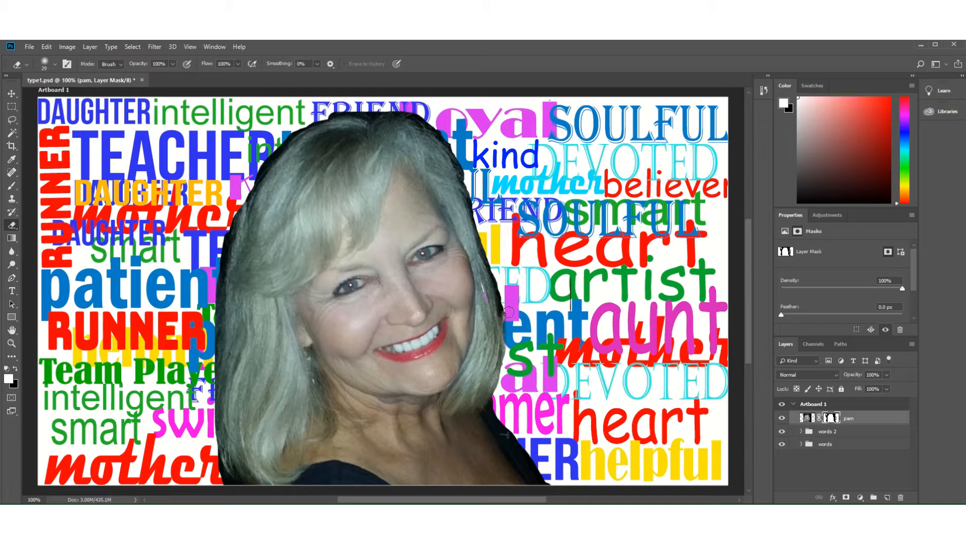
Erase the dark fringe on the layer mask along the crown and the hair edge on the portrait's right side.
mouse_move(505, 288)
mouse_down()
mouse_move(511, 326)
mouse_move(490, 252)
mouse_up()
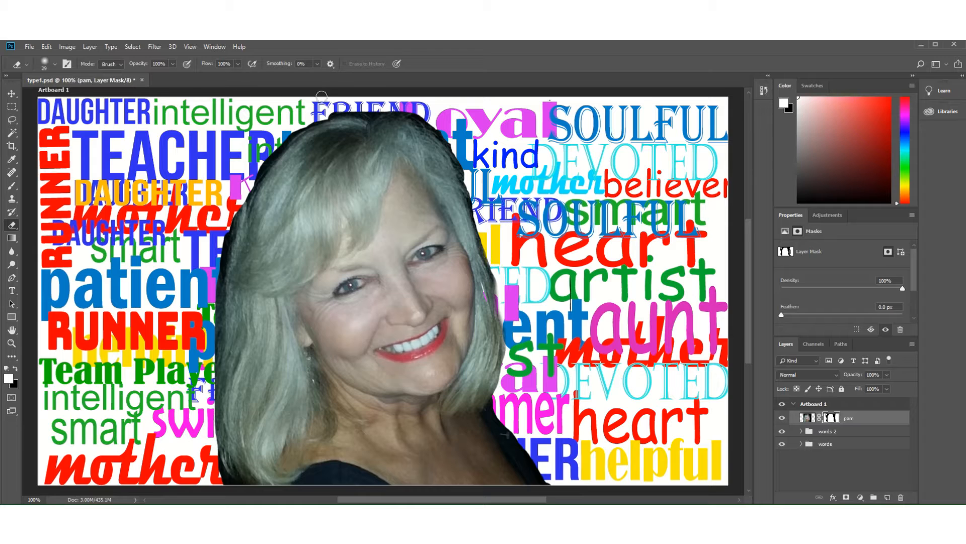
drag(323, 111, 425, 115)
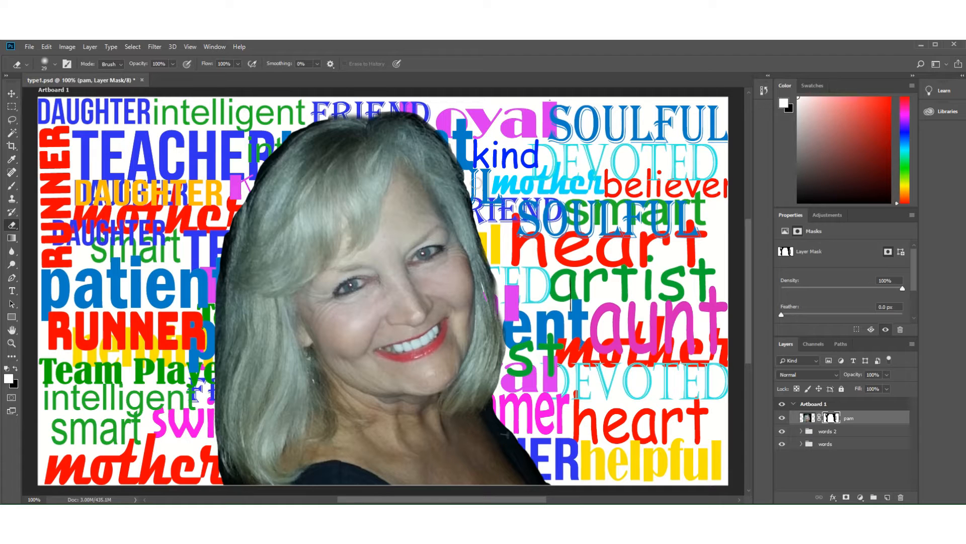
mouse_move(466, 160)
mouse_down()
mouse_move(453, 137)
mouse_move(421, 119)
mouse_move(358, 115)
mouse_up()
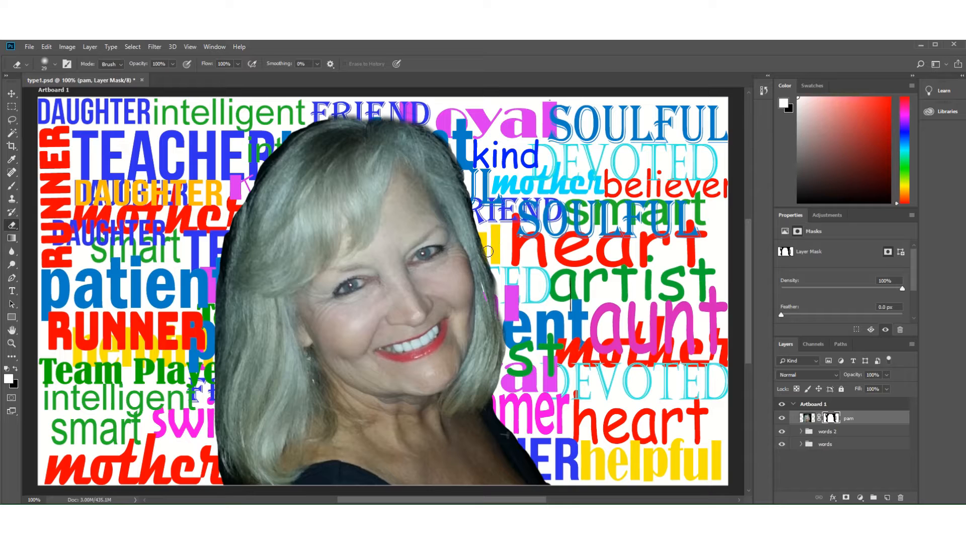
mouse_move(488, 251)
mouse_down()
mouse_move(451, 151)
mouse_move(430, 135)
mouse_up()
mouse_move(490, 245)
mouse_down()
mouse_move(504, 300)
mouse_move(496, 270)
mouse_up()
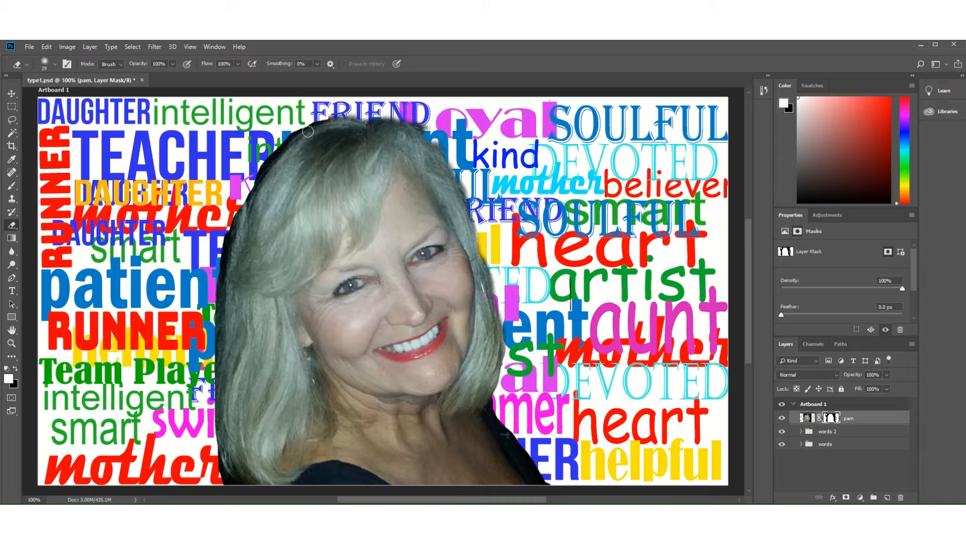
Erase the dark fringe on the layer mask along the hair edge on the portrait's left side.
mouse_move(308, 131)
mouse_down()
mouse_move(243, 177)
mouse_move(233, 200)
mouse_up()
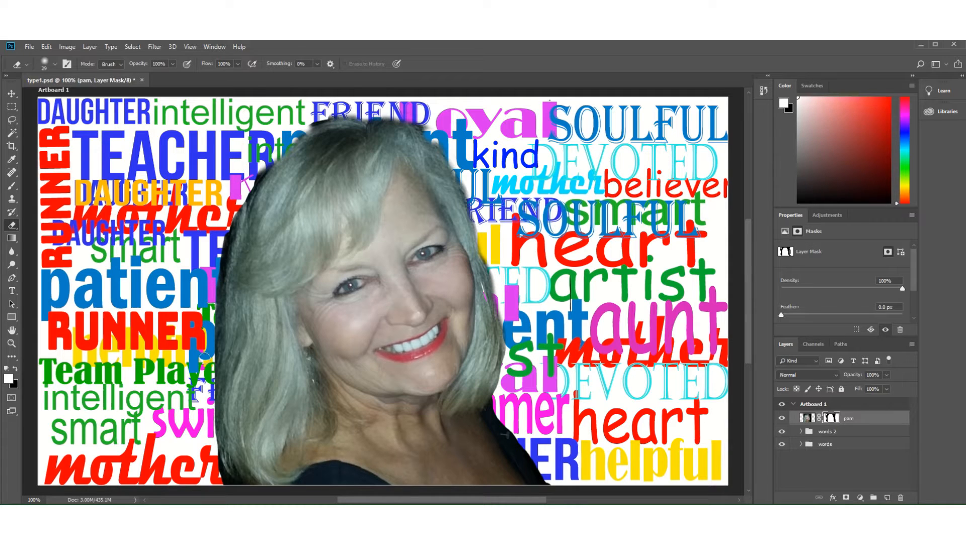
mouse_move(232, 501)
mouse_down()
mouse_move(216, 463)
mouse_move(234, 483)
mouse_move(214, 450)
mouse_move(217, 350)
mouse_move(218, 385)
mouse_up()
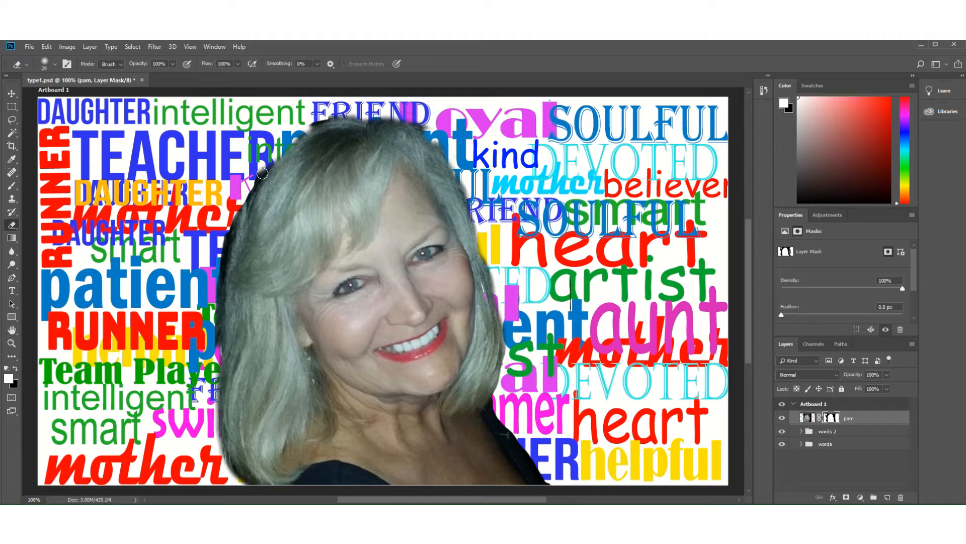
mouse_move(263, 173)
mouse_down()
mouse_move(234, 203)
mouse_move(210, 364)
mouse_up()
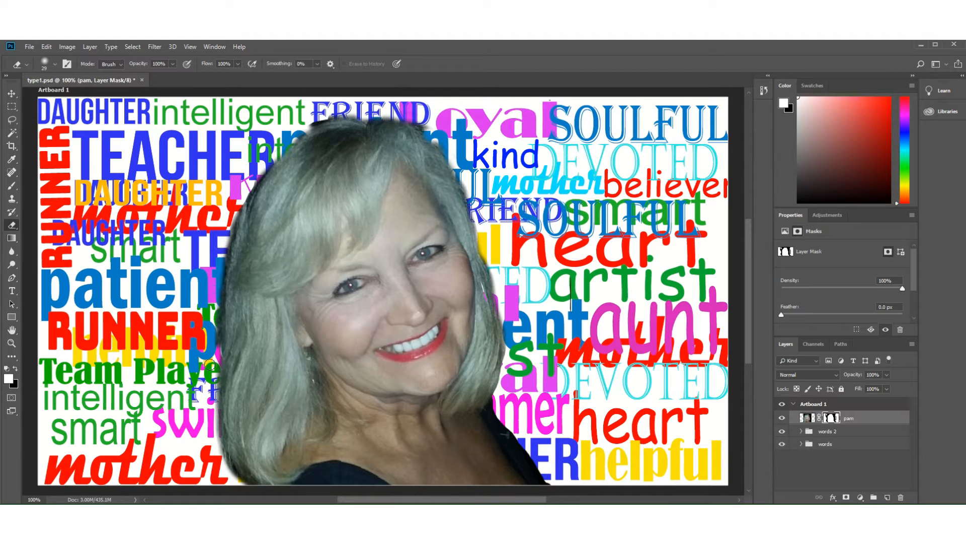
Swap the mask colors and restore the hair along the right edge and the upper-left edge.
click(18, 370)
mouse_move(466, 223)
mouse_down()
mouse_move(483, 261)
mouse_move(489, 350)
mouse_up()
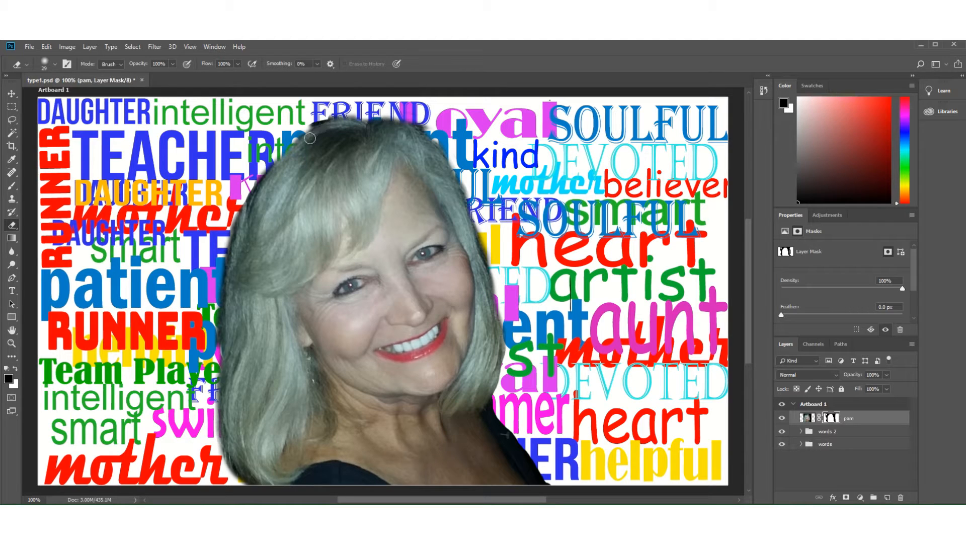
mouse_move(310, 138)
mouse_down()
mouse_move(321, 130)
mouse_move(261, 181)
mouse_move(270, 244)
mouse_up()
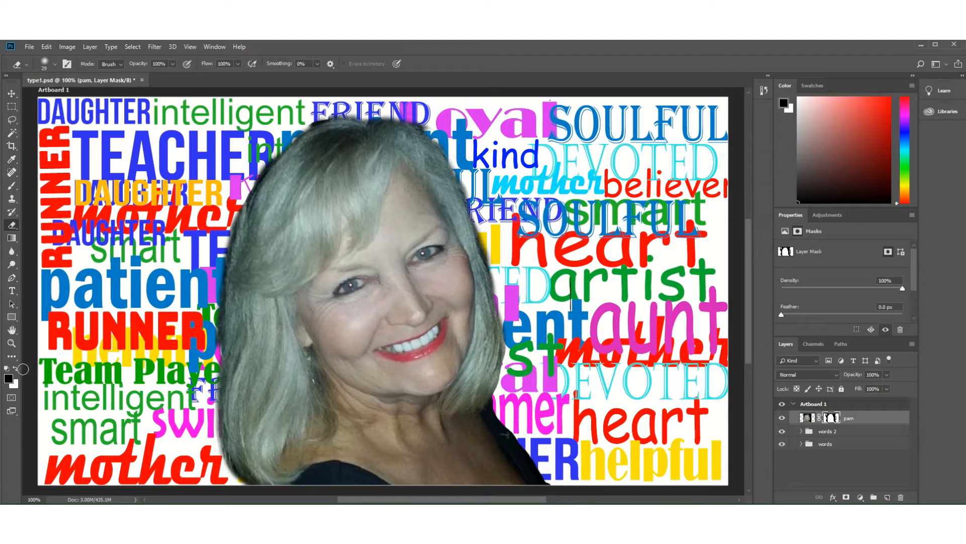
Swap the mask colors back and erase the remaining dark fringe around the hair and along the right shoulder.
click(16, 368)
mouse_move(231, 476)
mouse_down()
mouse_move(217, 309)
mouse_move(192, 240)
mouse_move(201, 272)
mouse_move(216, 290)
mouse_move(219, 282)
mouse_move(208, 388)
mouse_up()
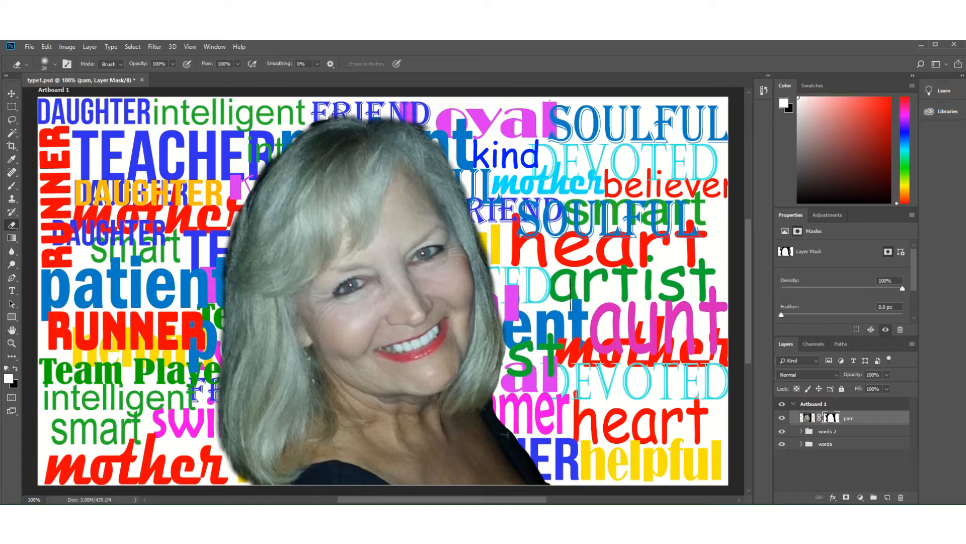
drag(343, 112, 290, 130)
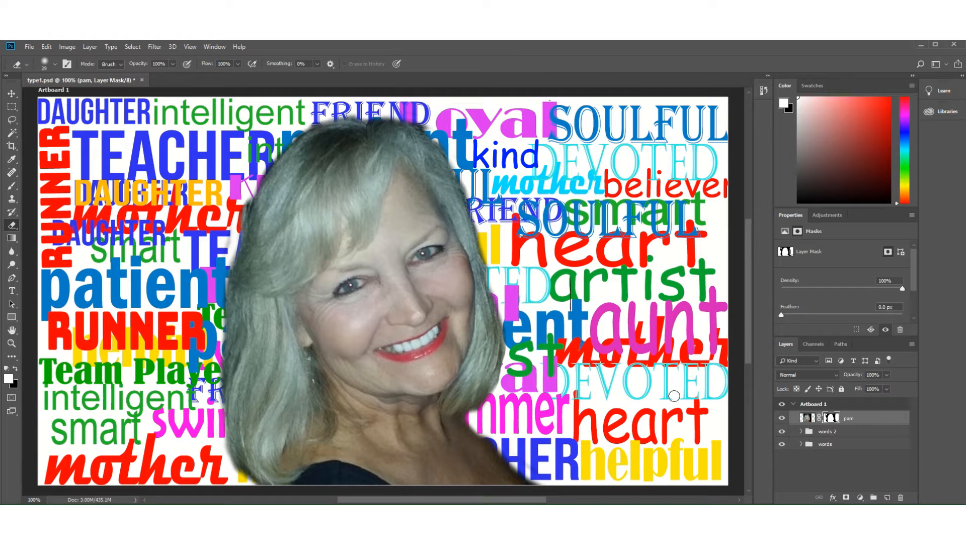
Hide the pam layer, select the words 2 group, and draw a rectangular marquee around the whole word collage.
click(782, 419)
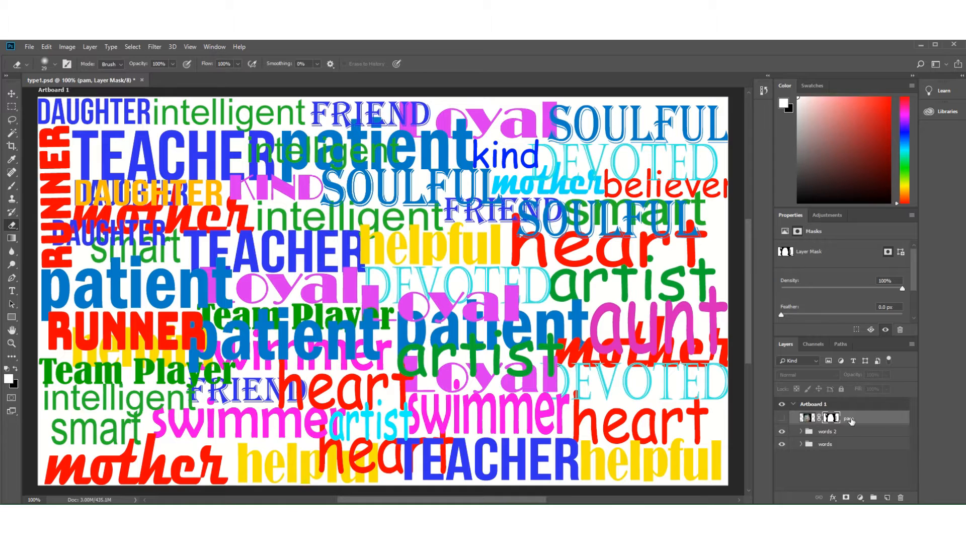
click(876, 434)
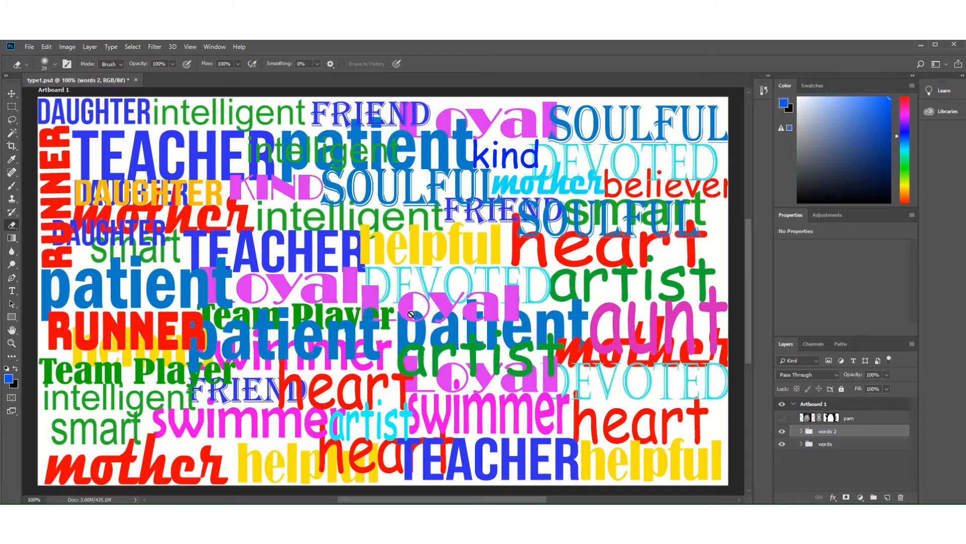
click(12, 109)
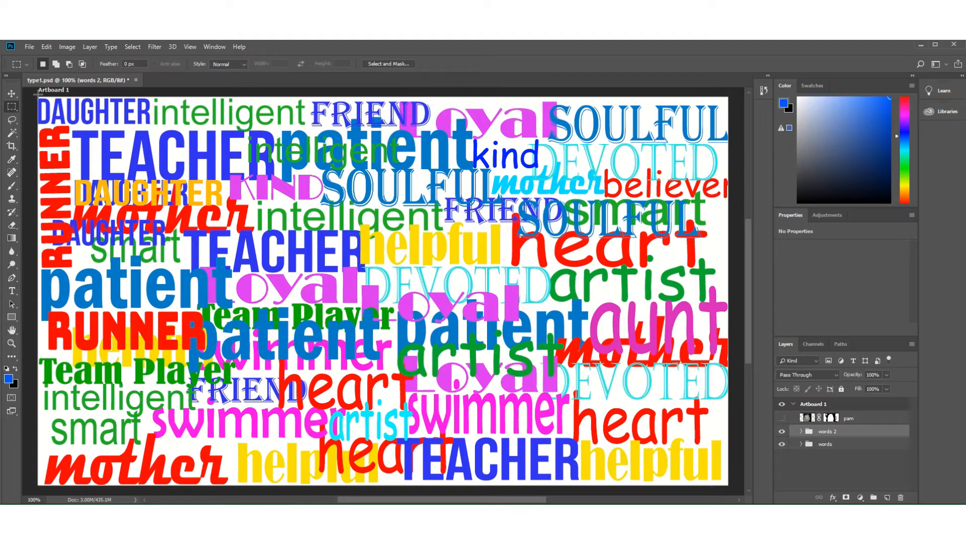
drag(39, 94, 725, 445)
scroll(69, 246, up, 2)
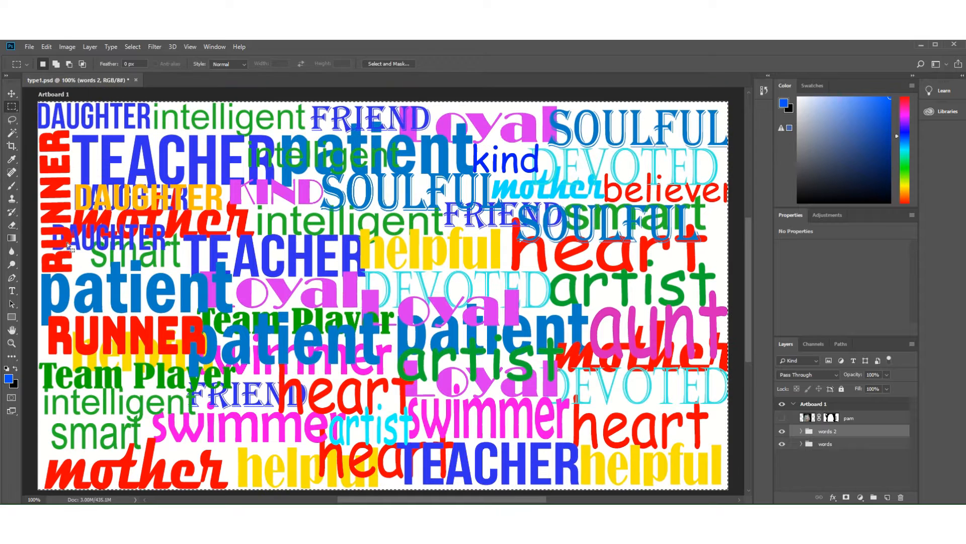
Define the selected word collage as a brush preset named words, and clear the selection.
click(48, 46)
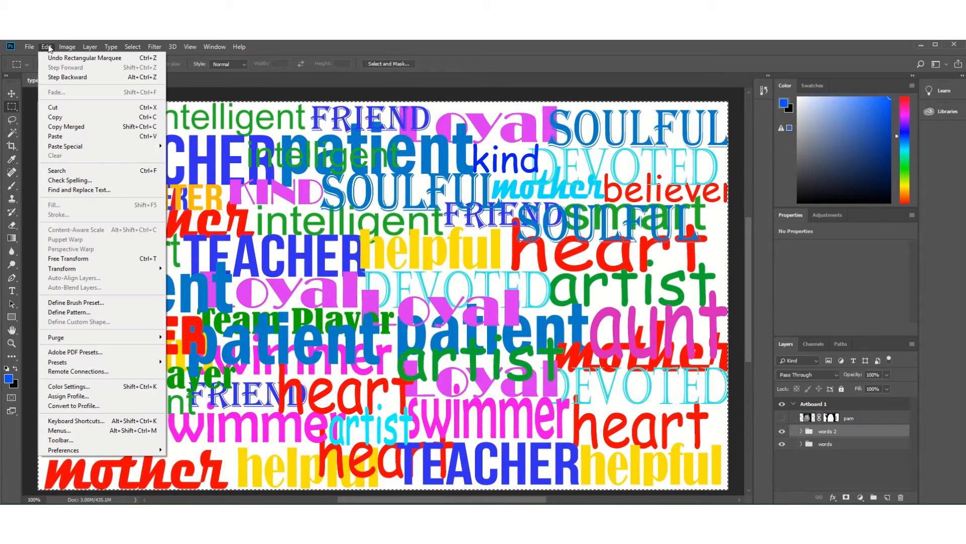
click(68, 303)
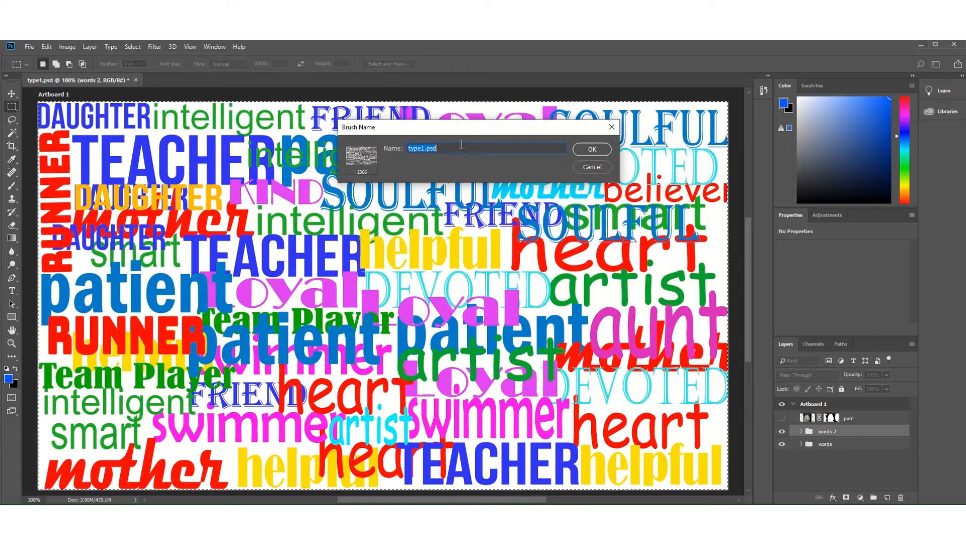
text(wo)
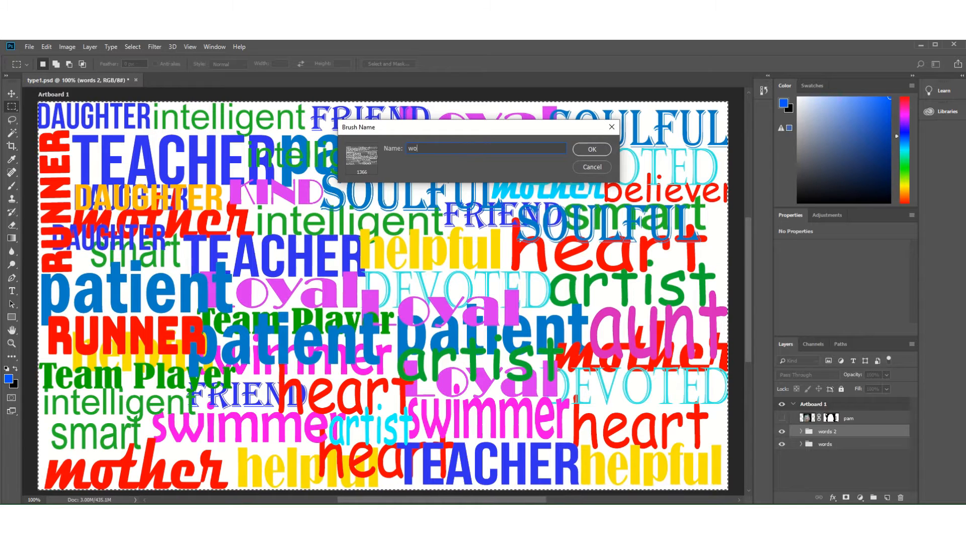
text(rds)
click(595, 150)
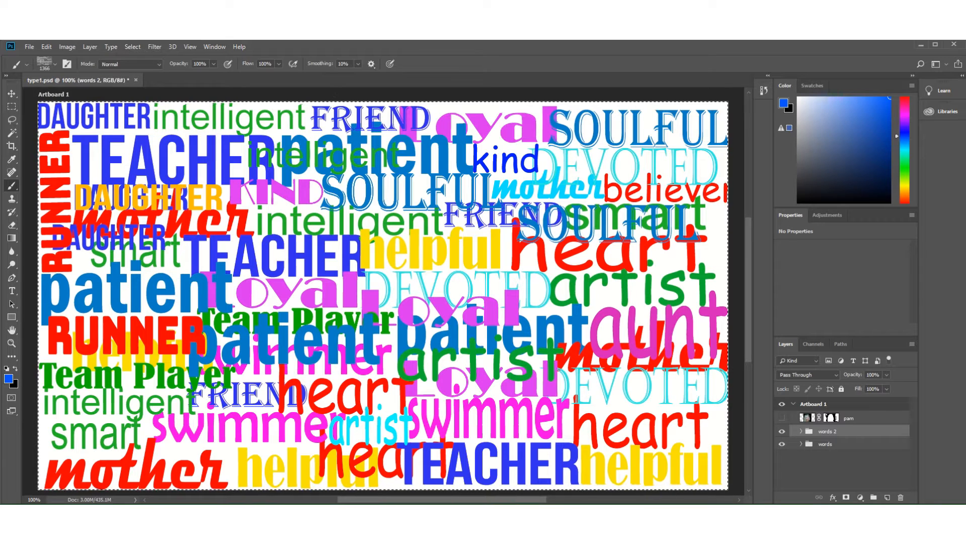
click(132, 47)
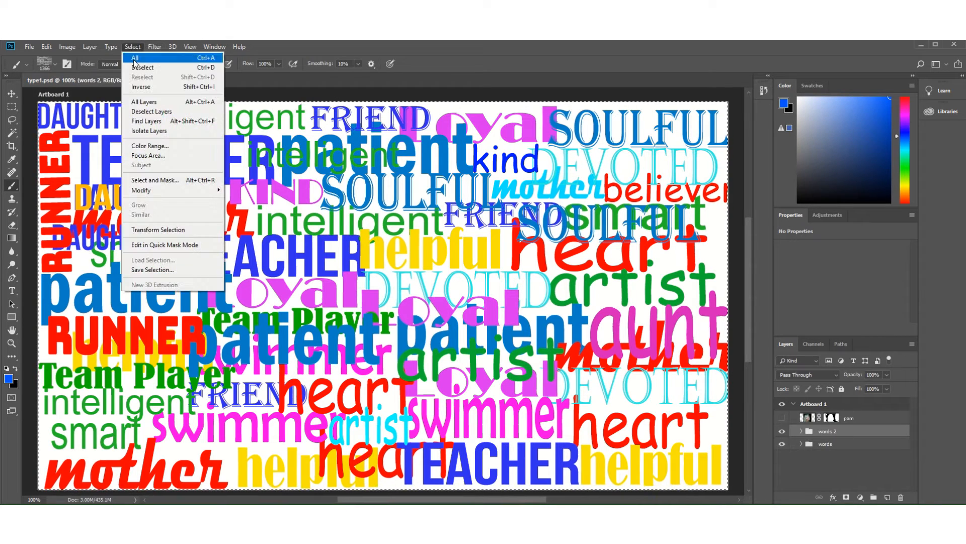
click(138, 68)
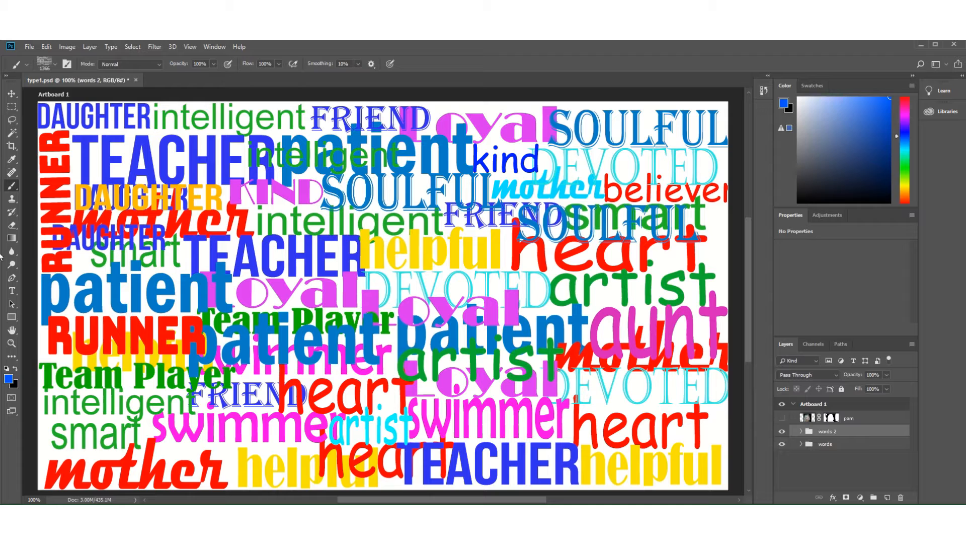
Choose the recent 338 px words brush for the Brush tool and enlarge it to 511 px.
click(11, 187)
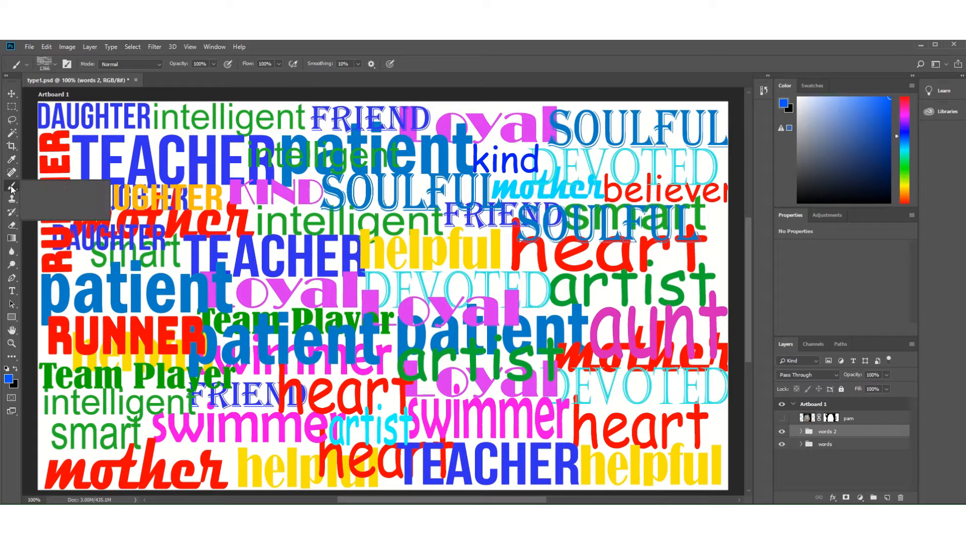
click(56, 64)
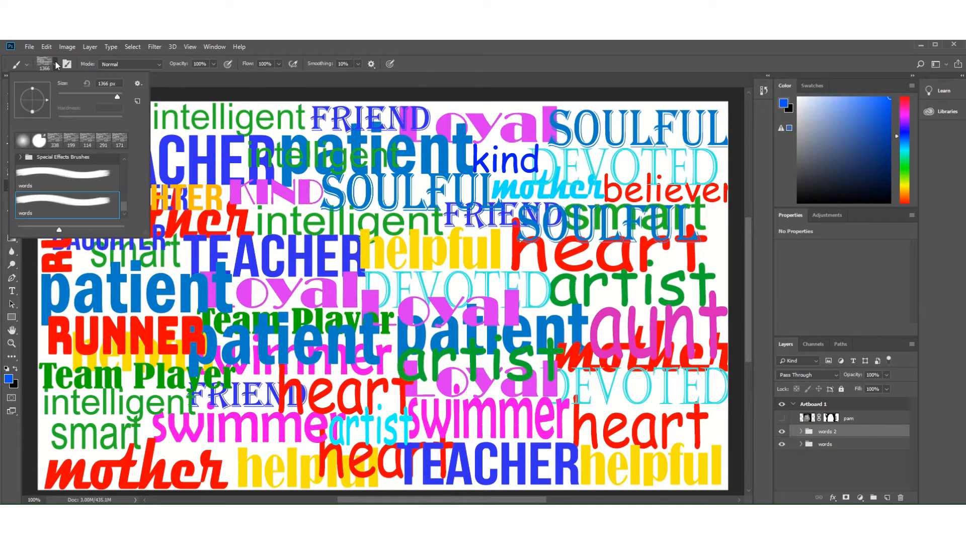
click(56, 138)
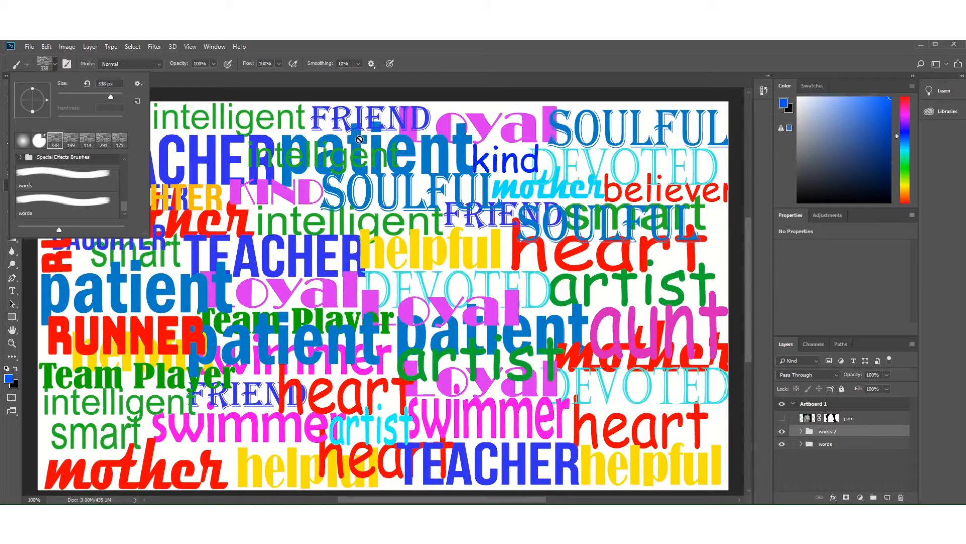
drag(110, 95, 117, 95)
Create a new empty layer directly above the words 2 group.
click(888, 497)
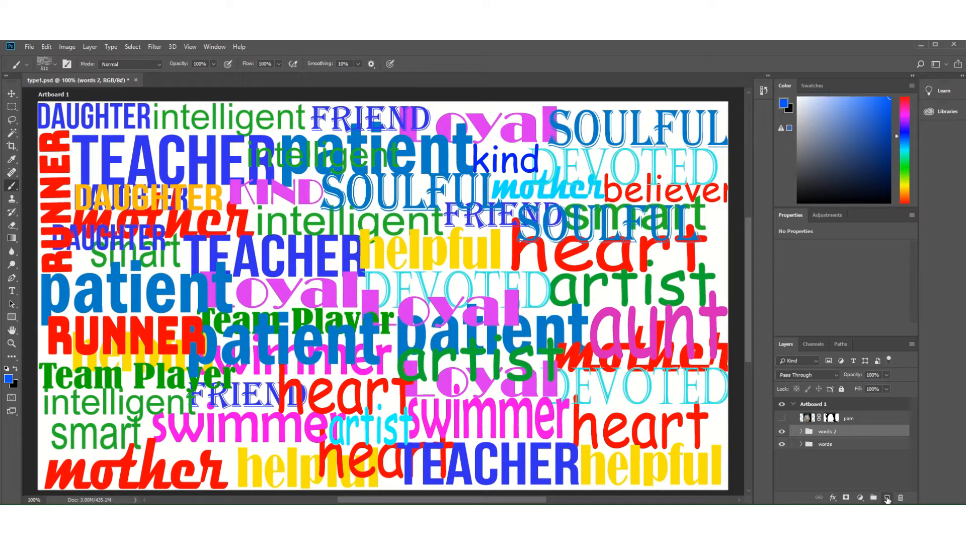
click(888, 497)
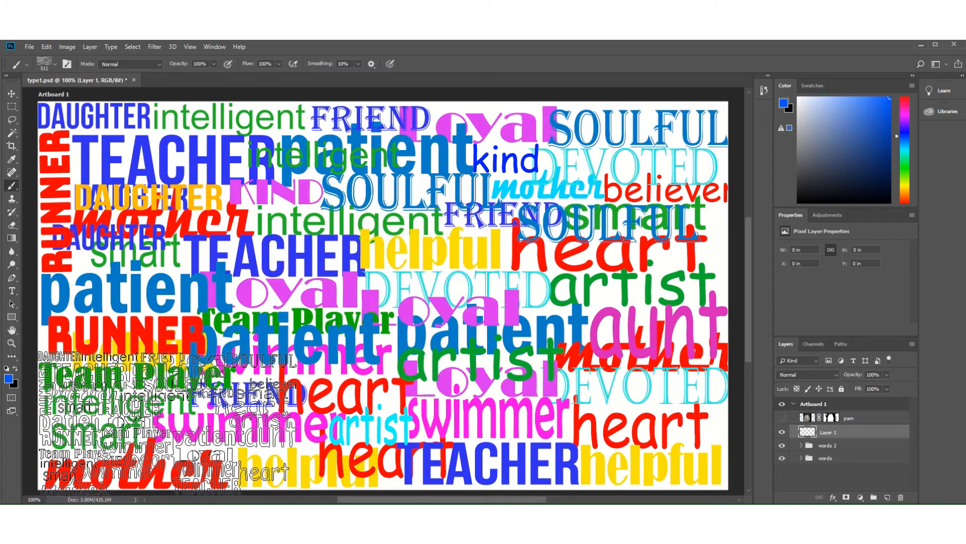
click(171, 424)
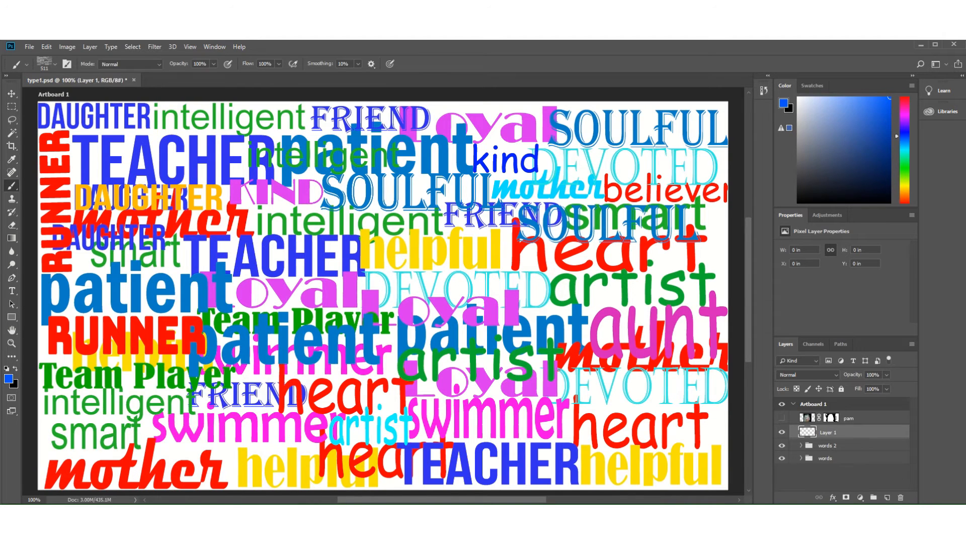
Stamp the blue 511 px words brush repeatedly across the whole artboard on the new layer to fill the white gaps.
click(56, 63)
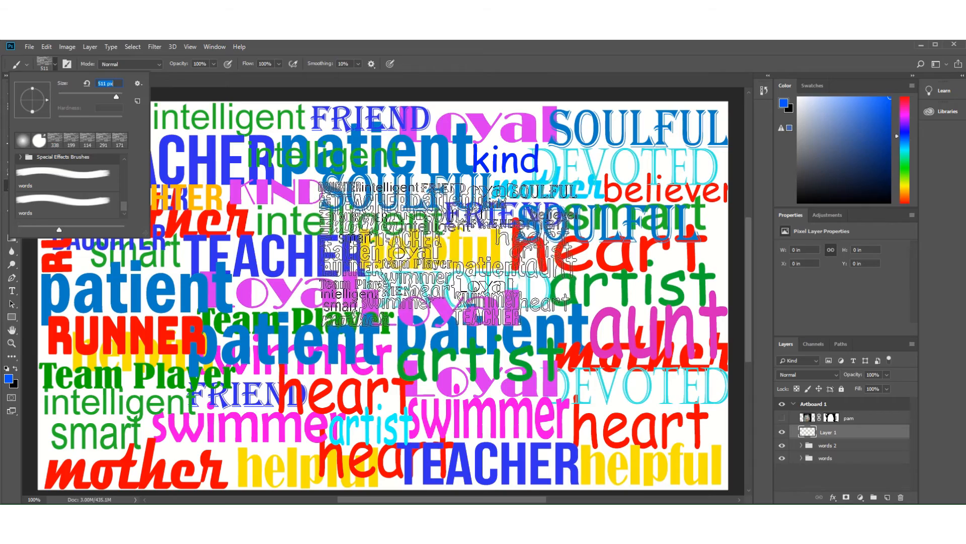
click(446, 254)
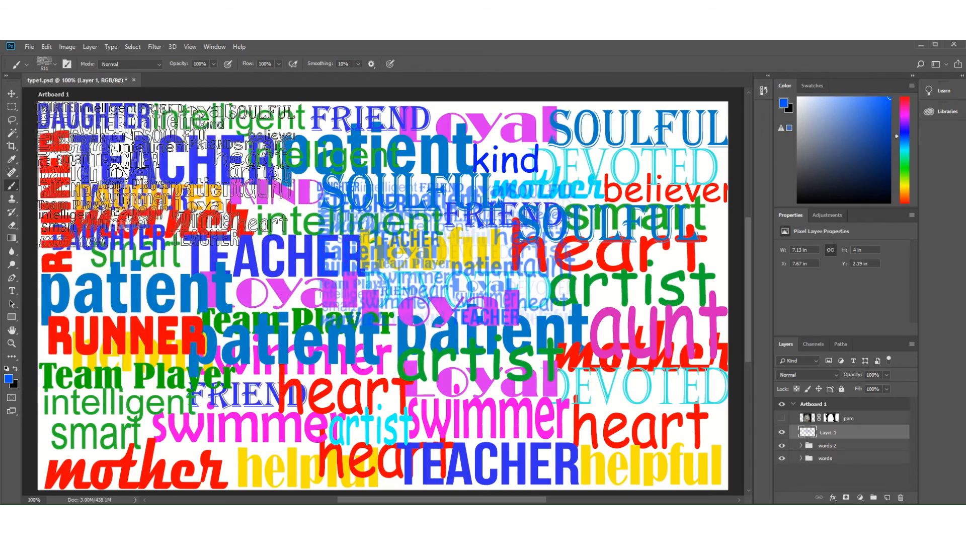
click(166, 172)
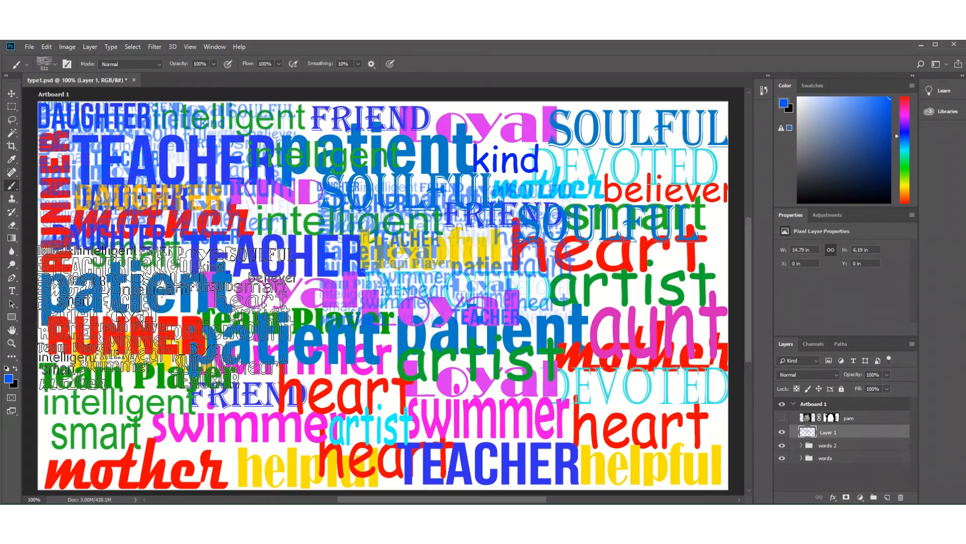
mouse_move(179, 342)
mouse_down()
mouse_move(182, 383)
mouse_move(390, 435)
mouse_up()
click(381, 430)
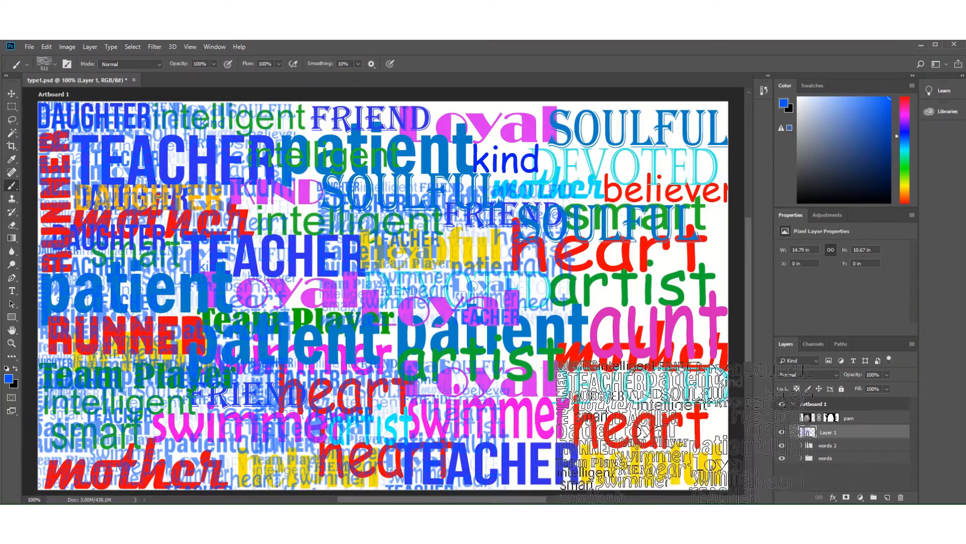
click(632, 428)
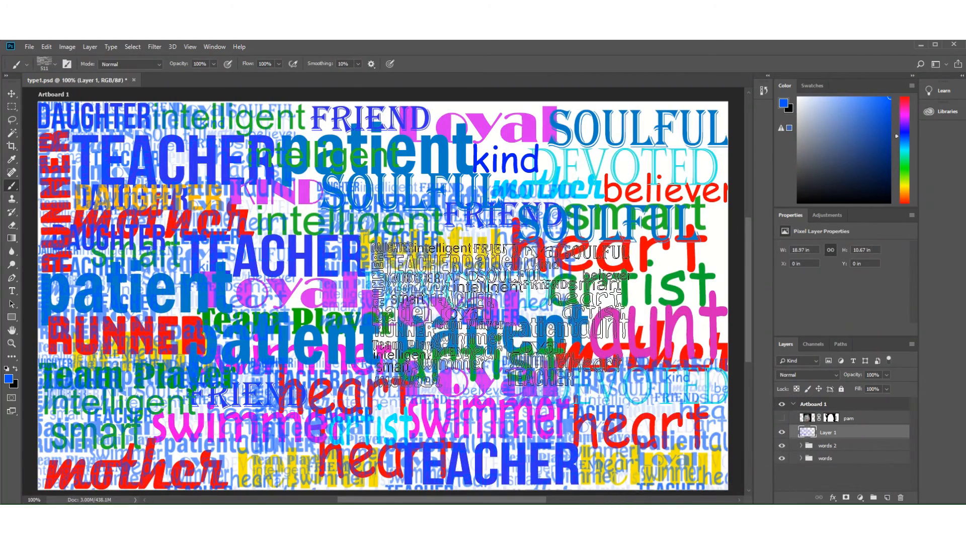
click(502, 321)
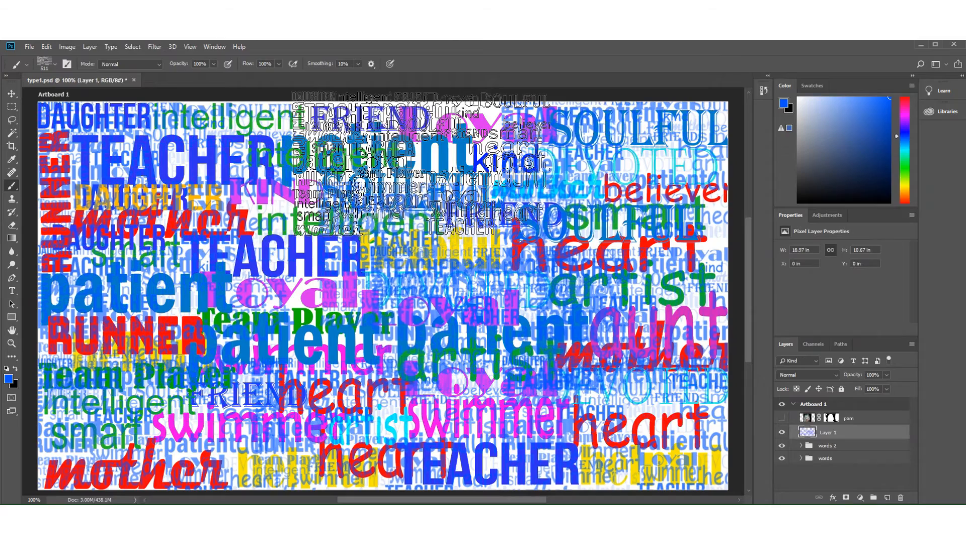
click(421, 165)
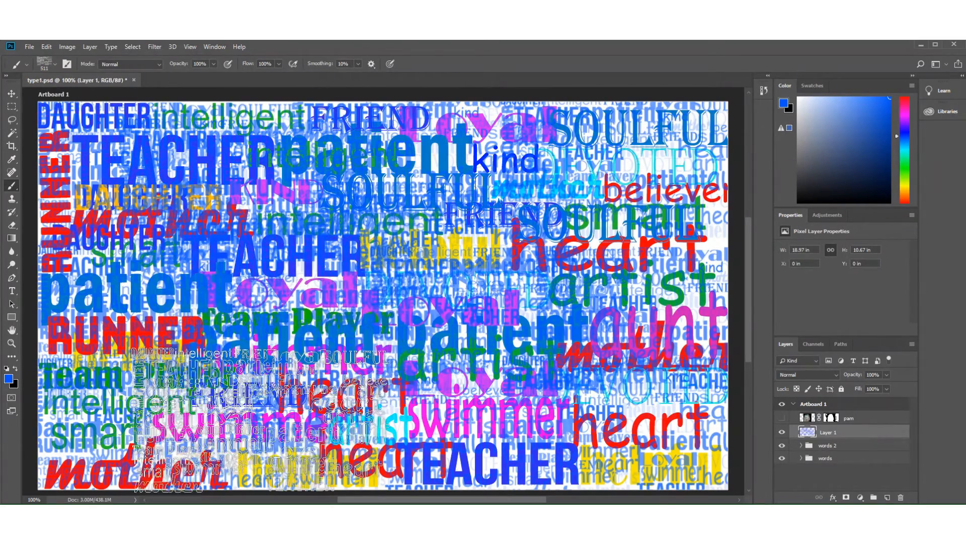
click(258, 408)
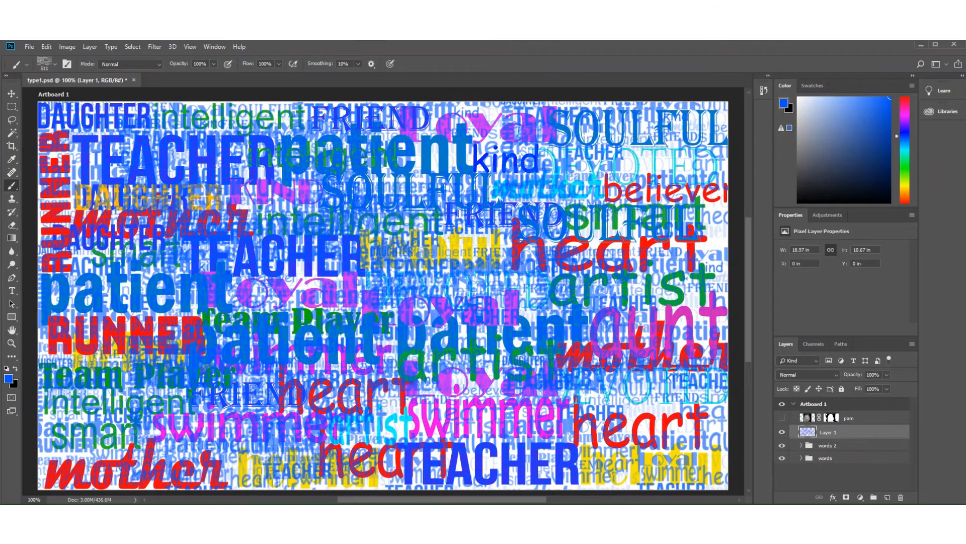
Reduce the words brush to 94 px and stamp small blue words into the remaining white gaps.
click(56, 64)
drag(112, 100, 91, 98)
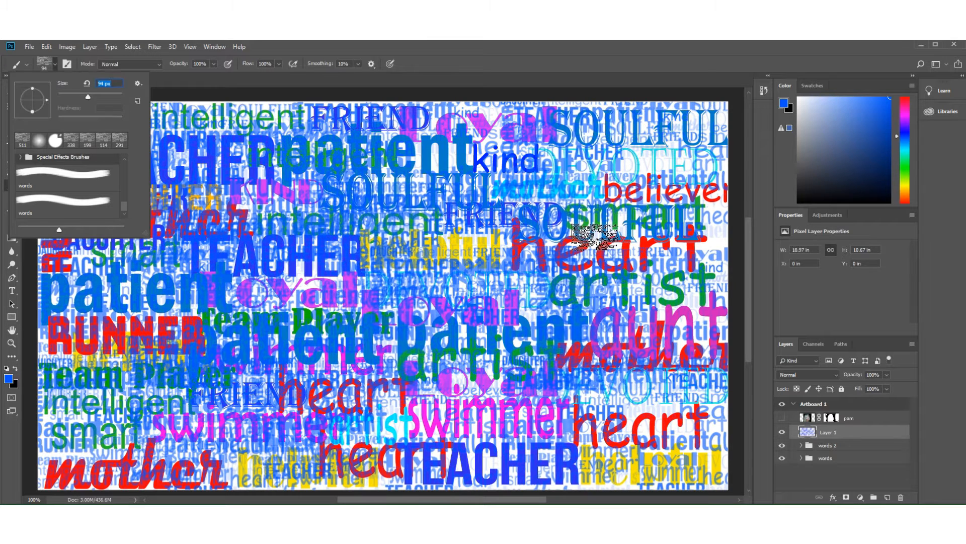
click(597, 238)
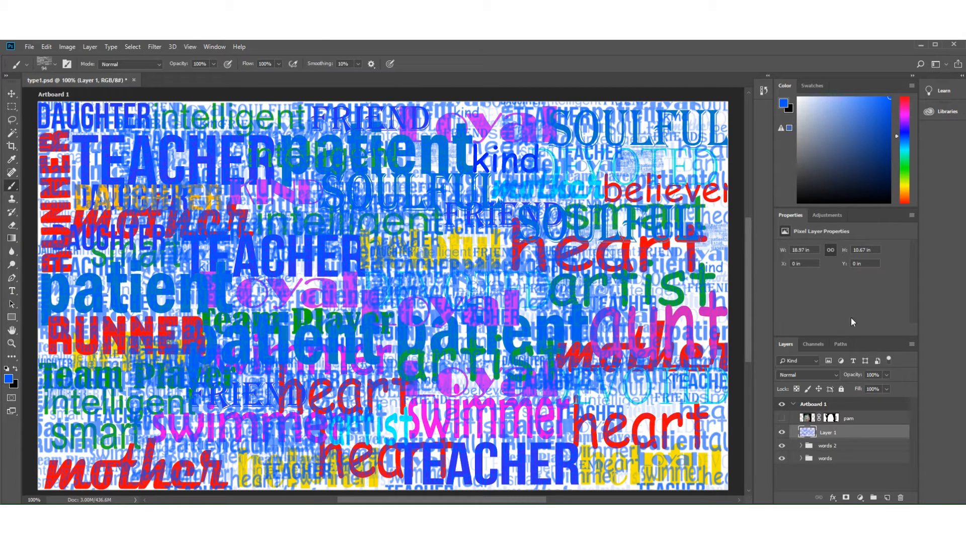
Reorder the layers from top to bottom as words, words 2, Layer 1 and the hidden portrait layer.
drag(874, 435, 853, 468)
mouse_move(836, 413)
mouse_down()
mouse_move(816, 466)
mouse_move(863, 442)
mouse_move(851, 415)
mouse_up()
drag(861, 457, 853, 416)
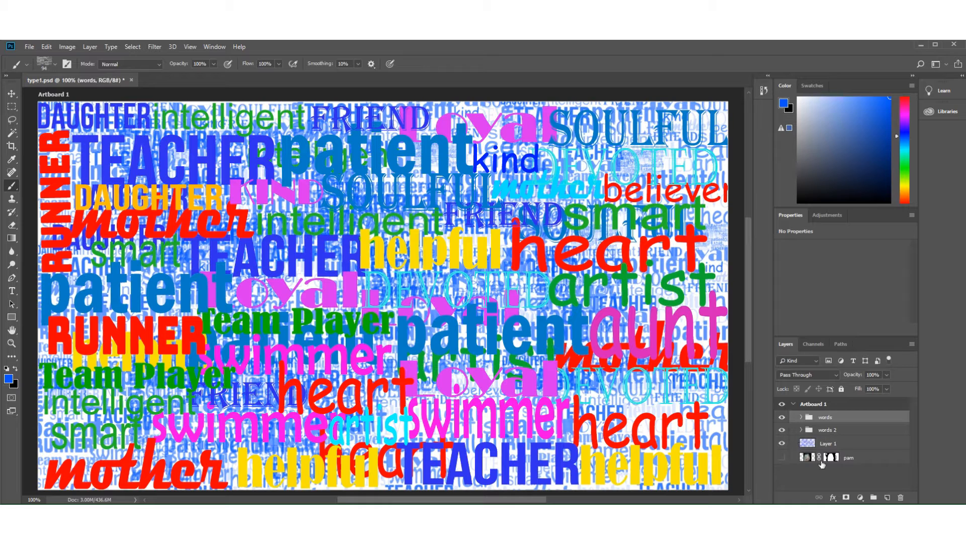
Select Layer 1 and set the foreground color to bright cyan 01eaff.
click(862, 446)
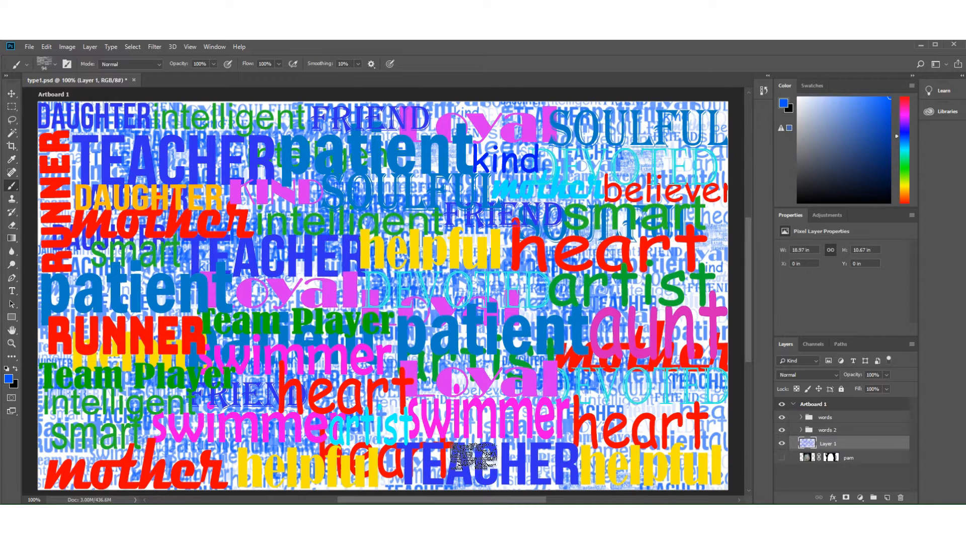
key(i)
click(9, 381)
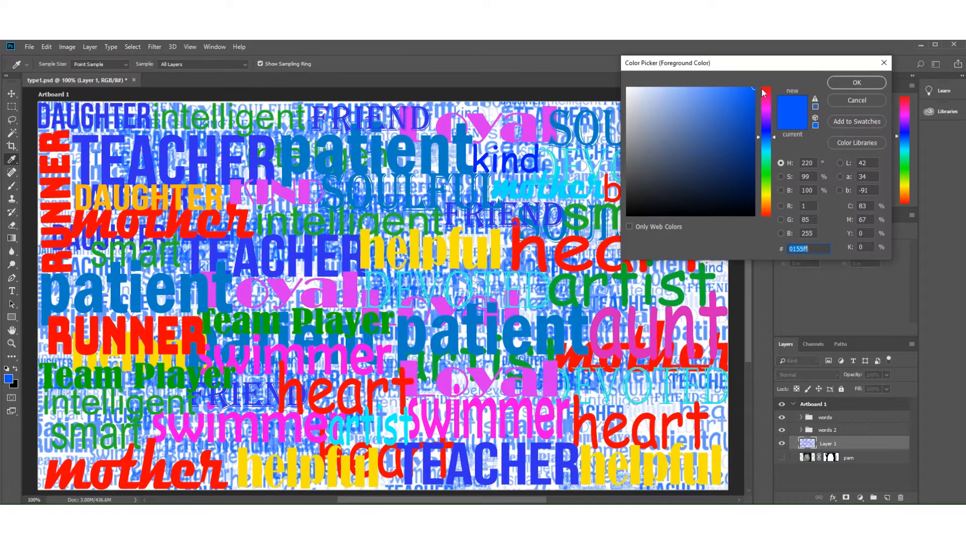
drag(767, 138, 767, 151)
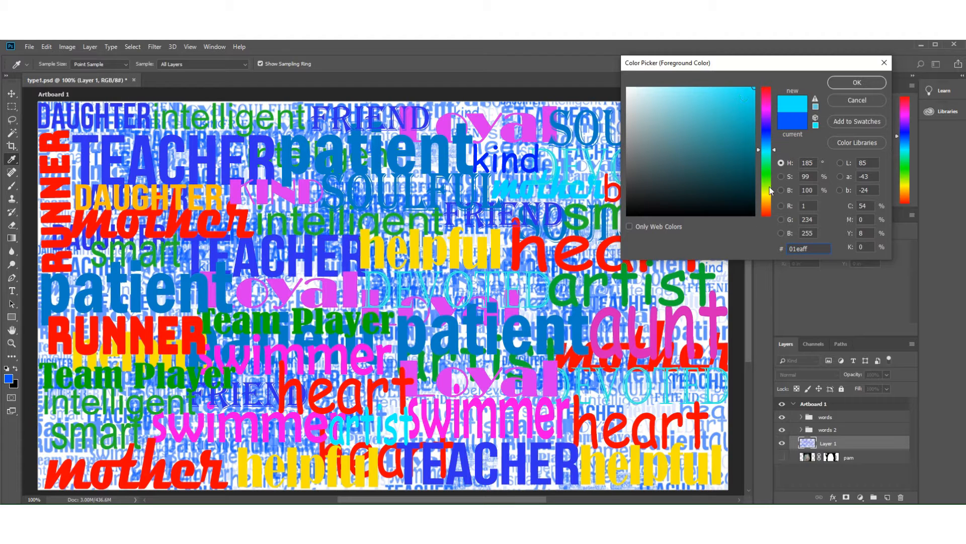
click(858, 83)
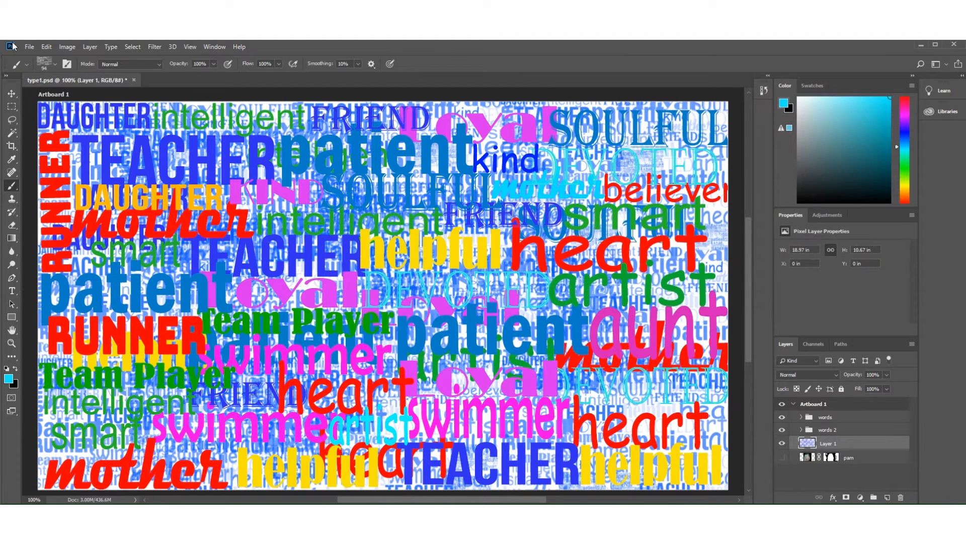
Enlarge the words brush and stamp cyan patches of words at several spots across Layer 1.
click(56, 64)
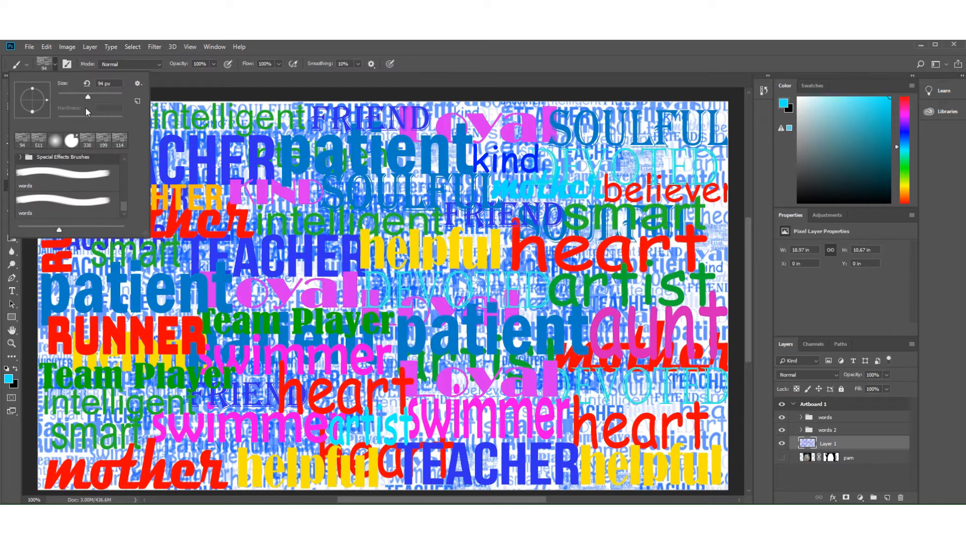
drag(103, 100, 104, 101)
click(325, 287)
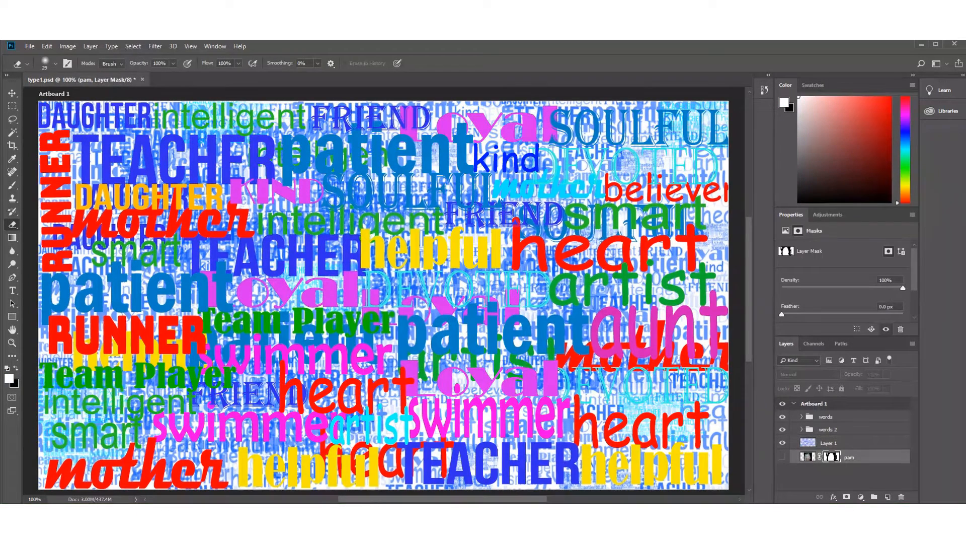
Hide the words and words 2 groups and Layer 1, and show the portrait layer.
click(782, 417)
click(782, 429)
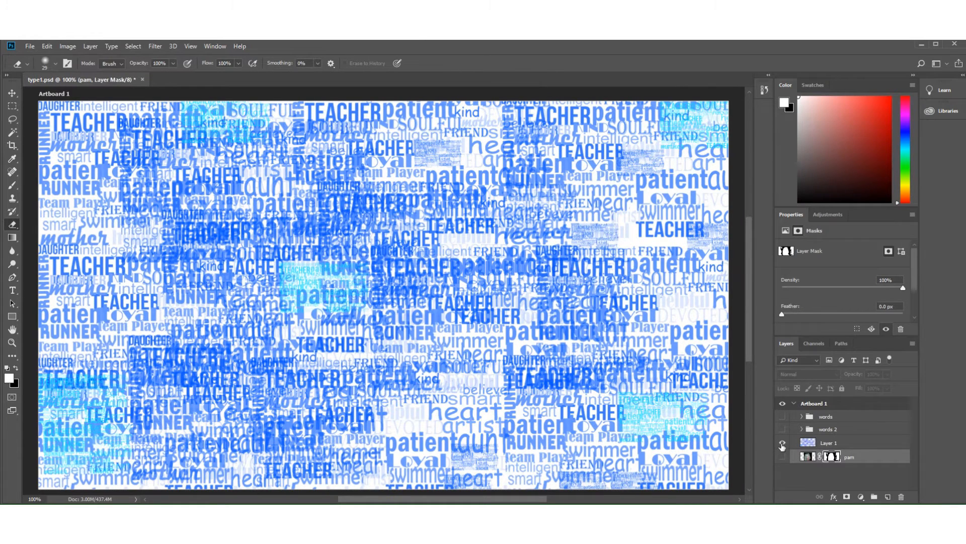
click(782, 443)
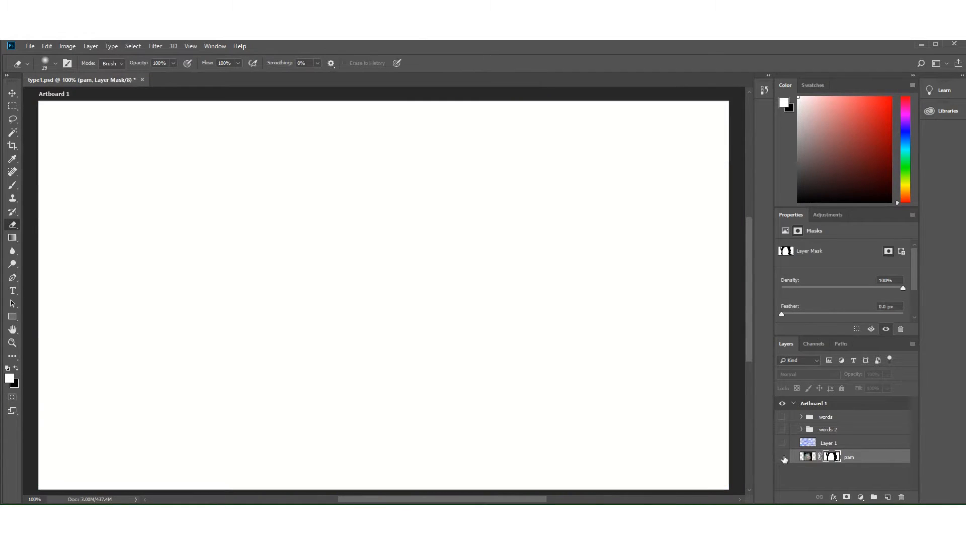
click(783, 457)
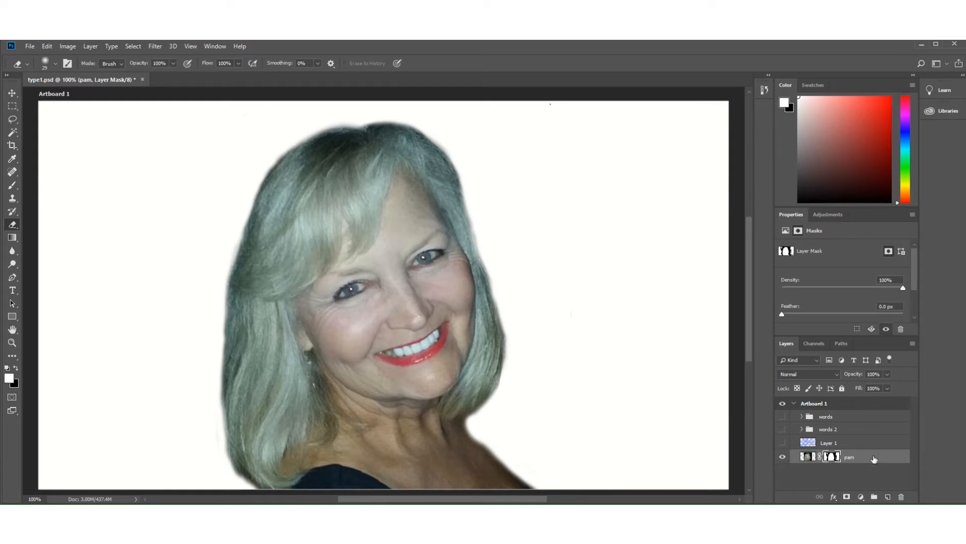
Move the portrait layer out above the words group to the top of the artboard, and collapse the group.
drag(876, 458, 881, 416)
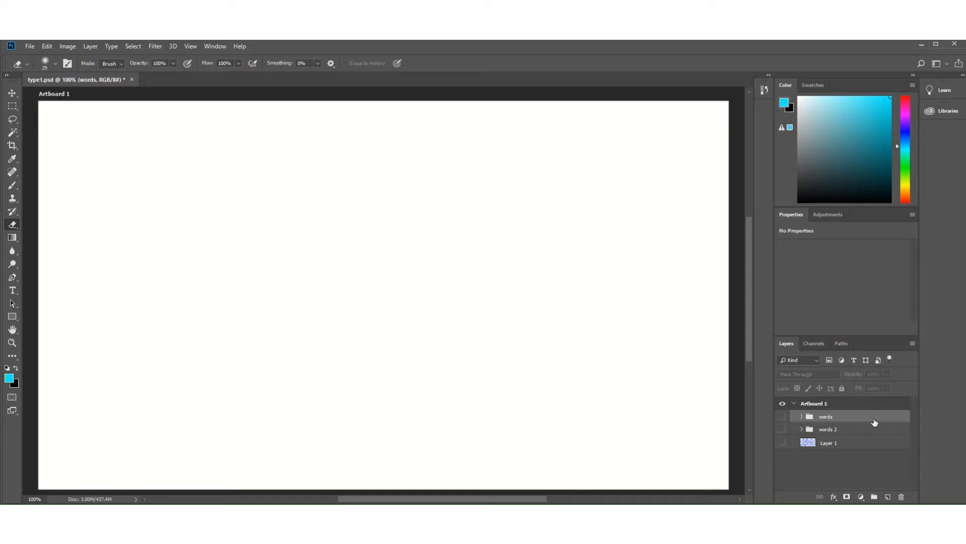
click(802, 416)
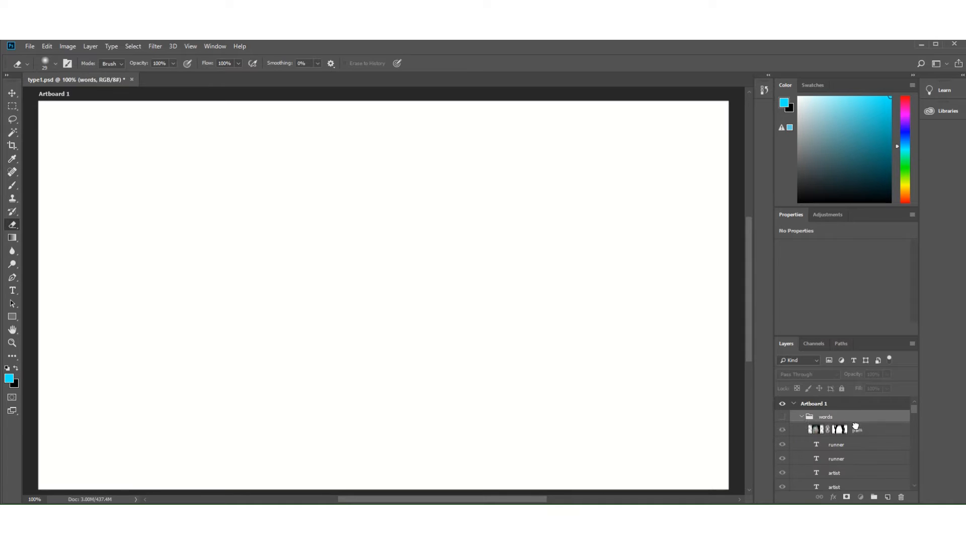
drag(856, 426, 819, 412)
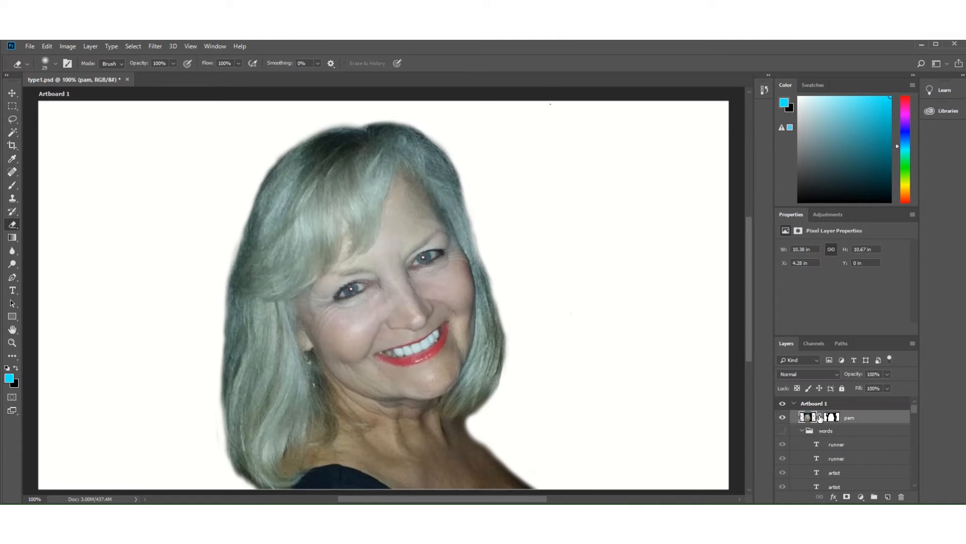
click(802, 430)
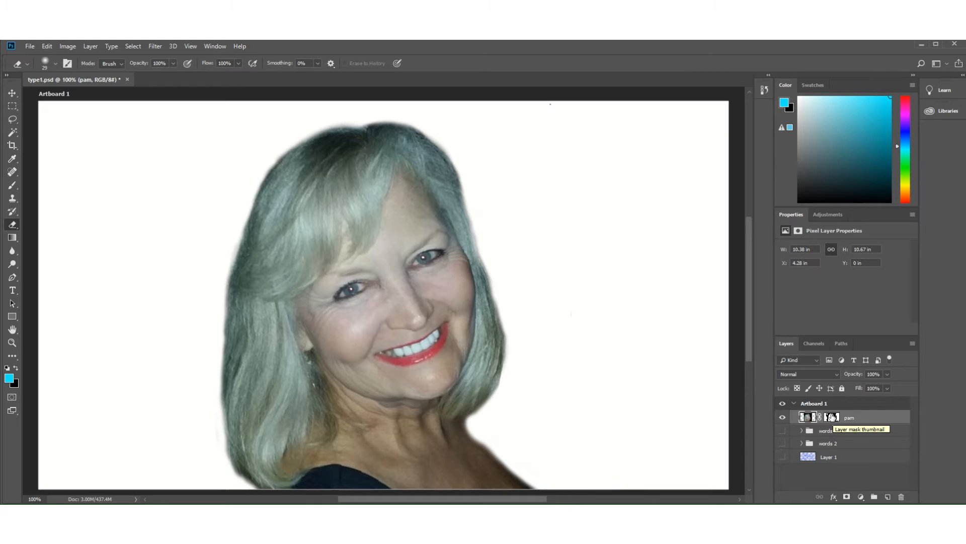
Apply the layer mask of the portrait layer permanently.
click(831, 416)
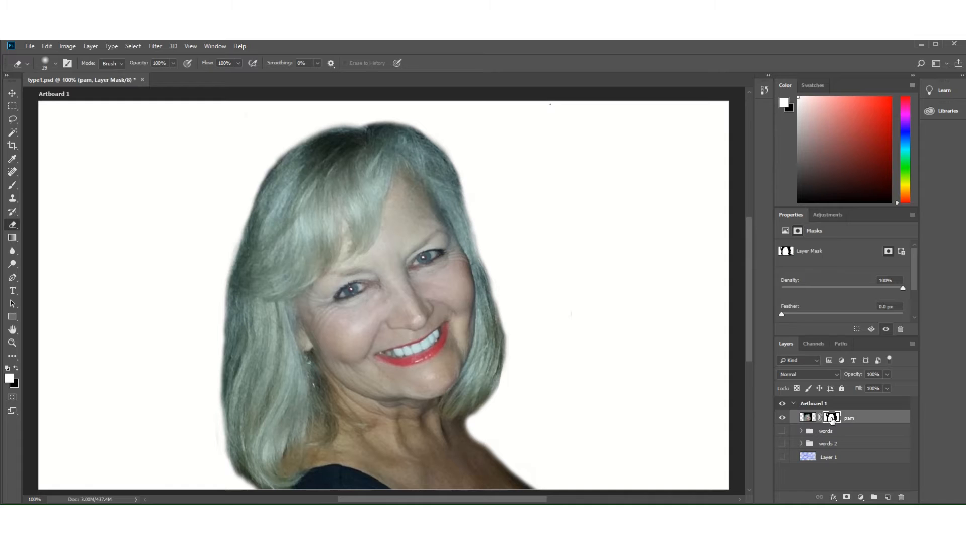
right_click(831, 417)
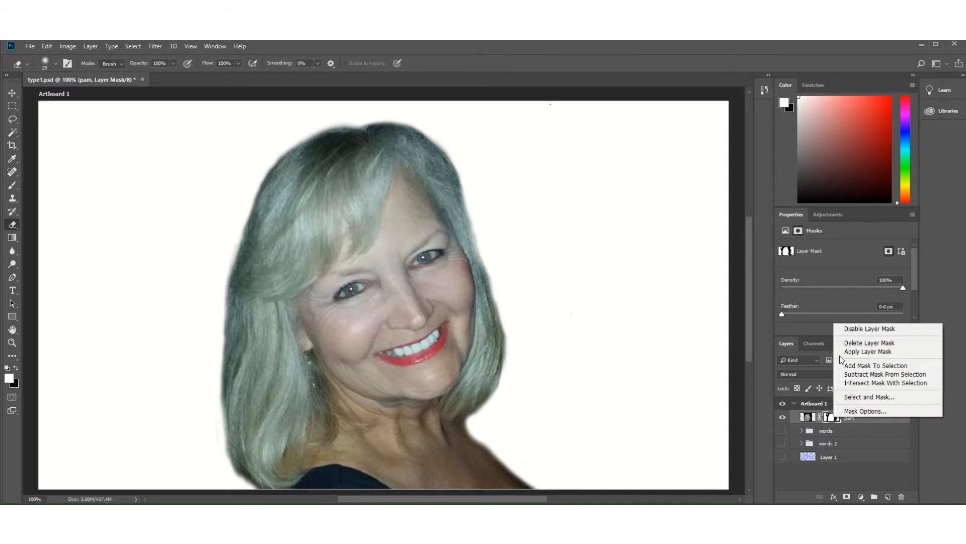
click(854, 355)
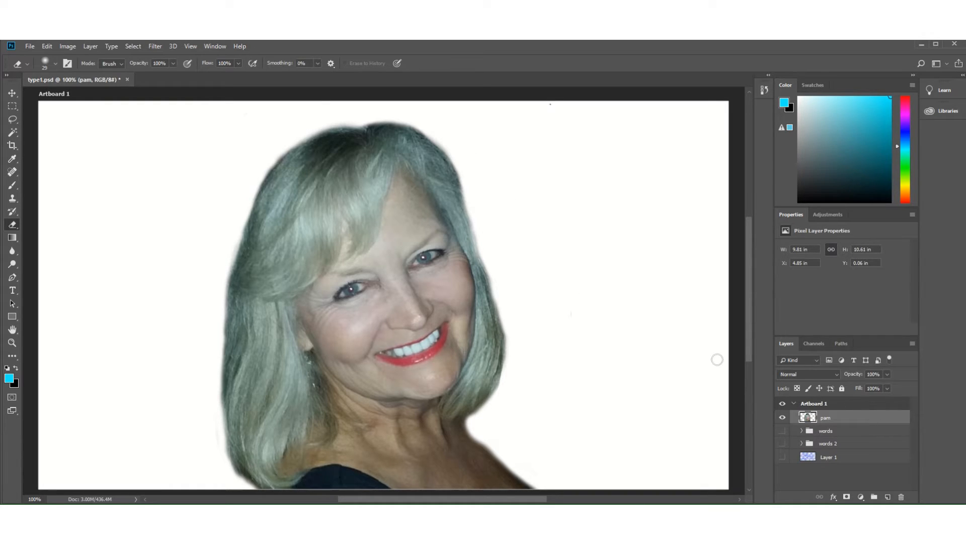
Convert the portrait layer to black and white with Reds 17%, Yellows 92%, Greens 23%, and slightly raised Magentas.
click(67, 46)
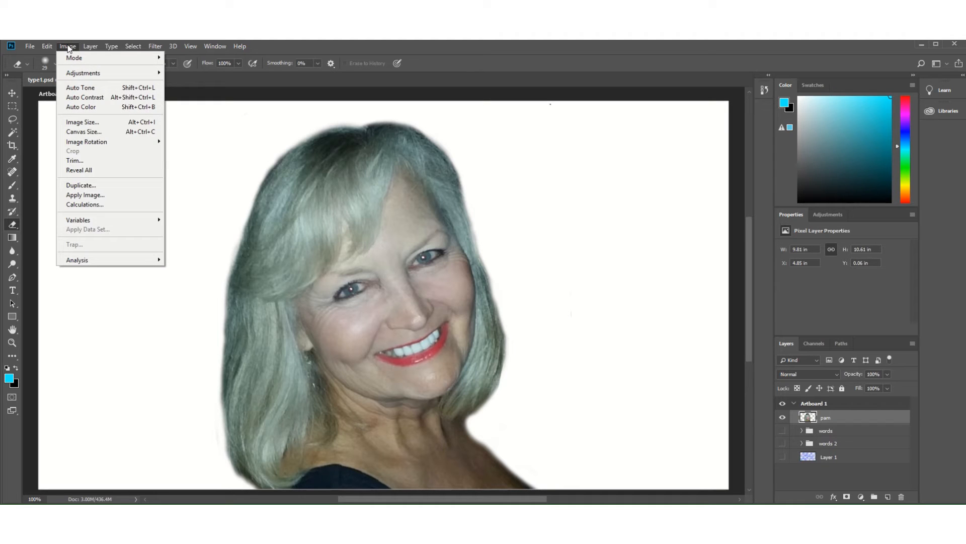
mouse_move(96, 73)
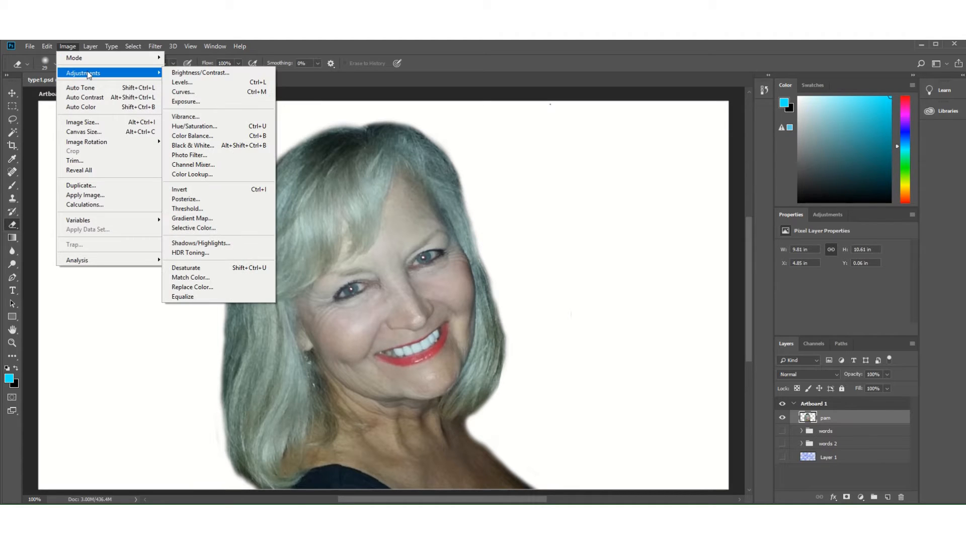
click(193, 145)
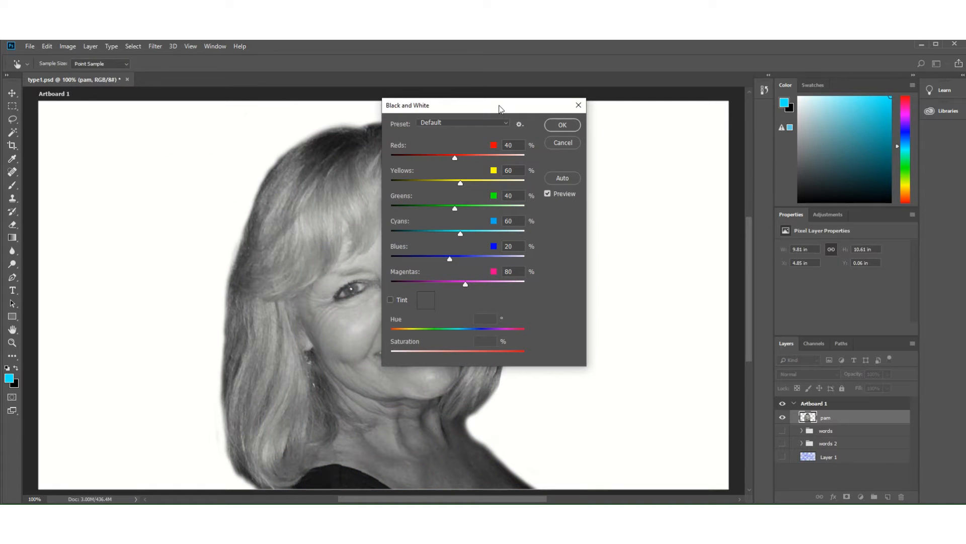
drag(500, 108, 659, 93)
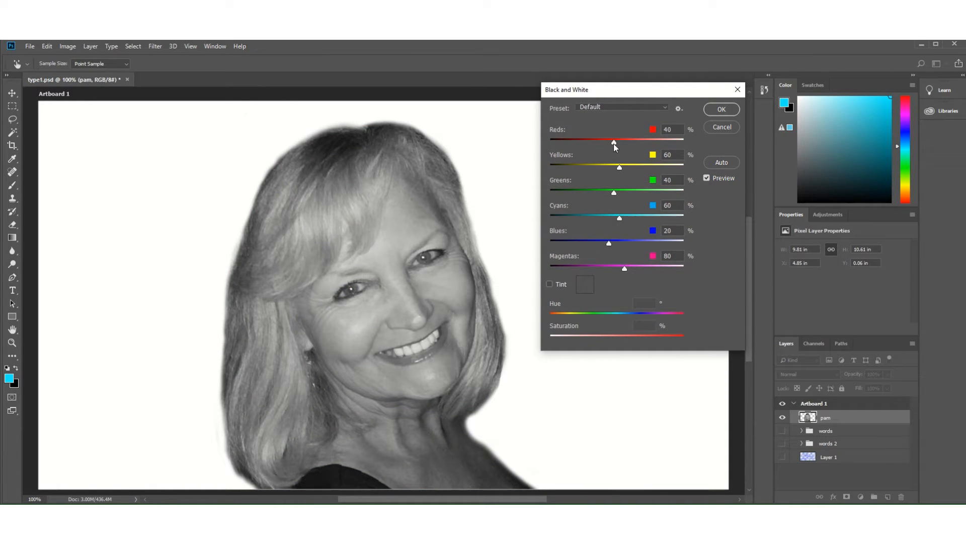
mouse_move(614, 143)
mouse_down()
mouse_move(639, 143)
mouse_move(608, 147)
mouse_up()
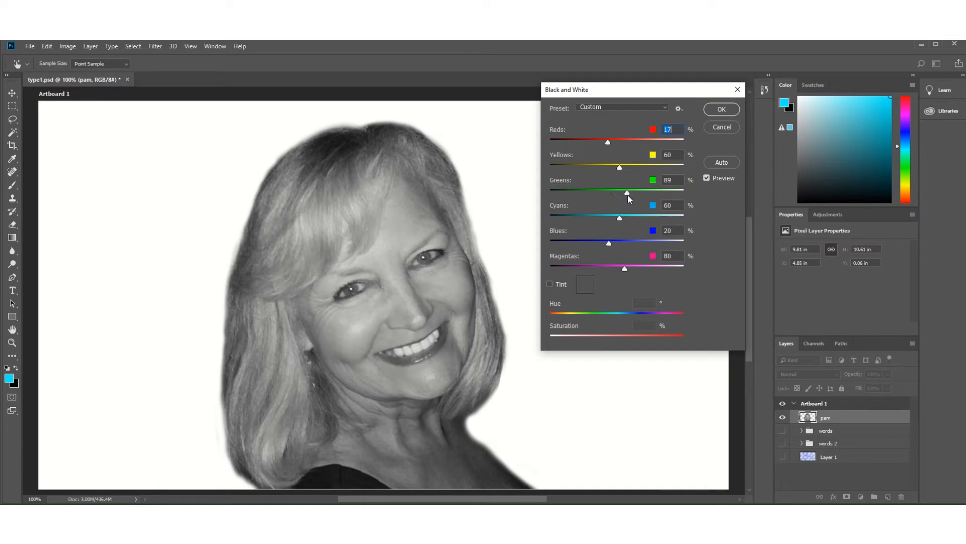
drag(627, 195, 629, 172)
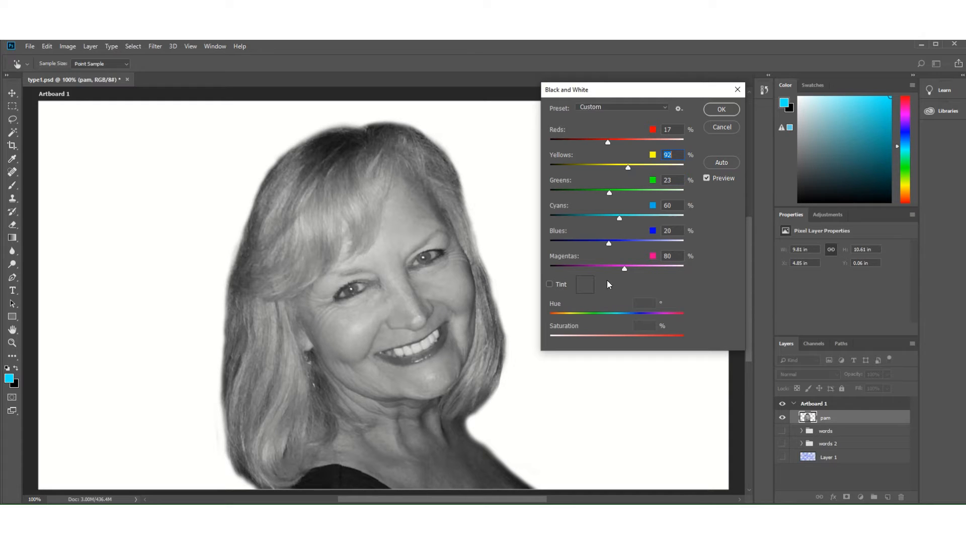
mouse_move(627, 269)
mouse_down()
mouse_move(616, 270)
mouse_move(631, 270)
mouse_up()
click(721, 109)
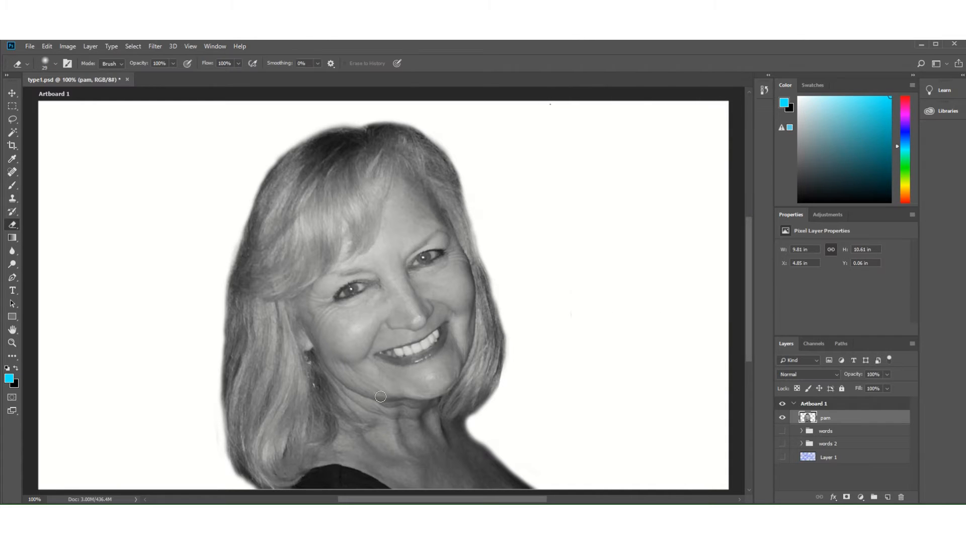
Posterize the black-and-white portrait with 8 levels.
click(69, 47)
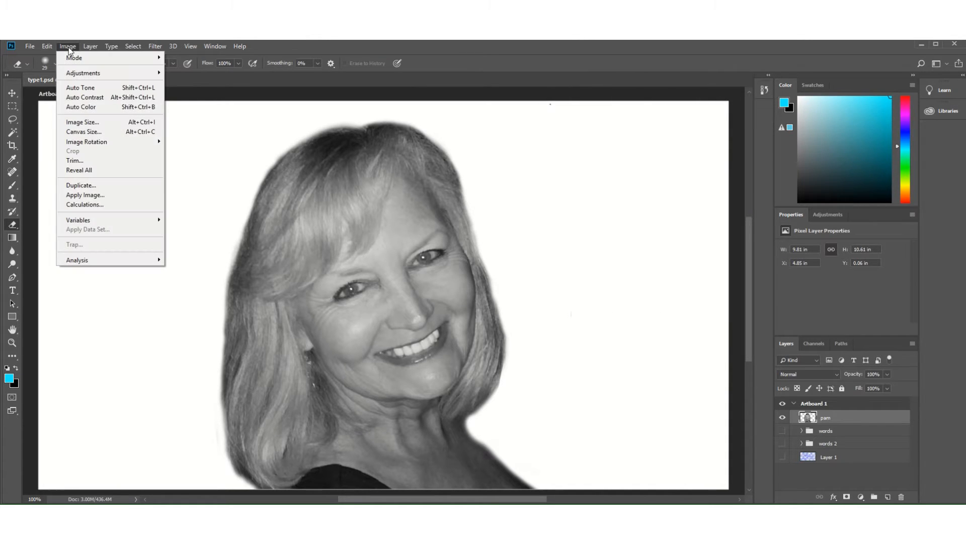
mouse_move(81, 73)
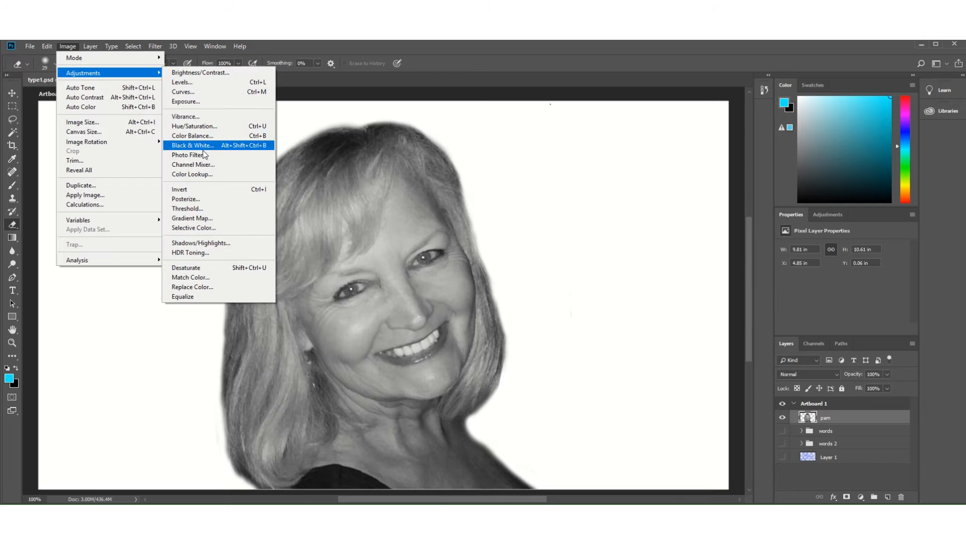
click(187, 200)
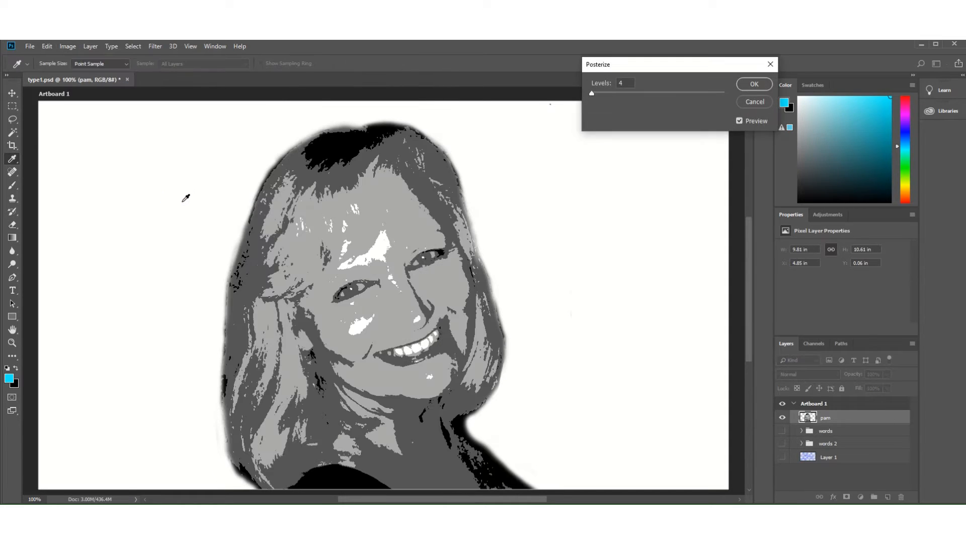
drag(592, 93, 592, 93)
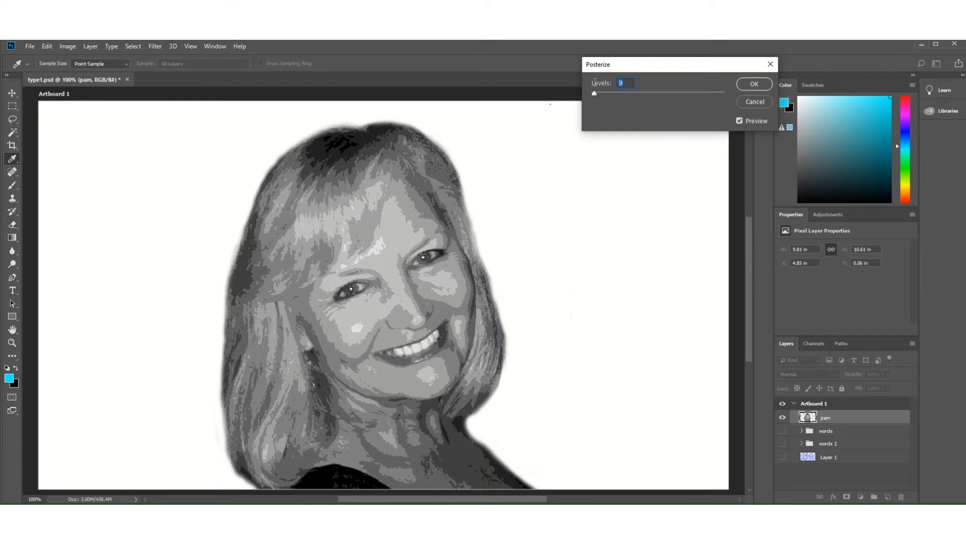
text(7)
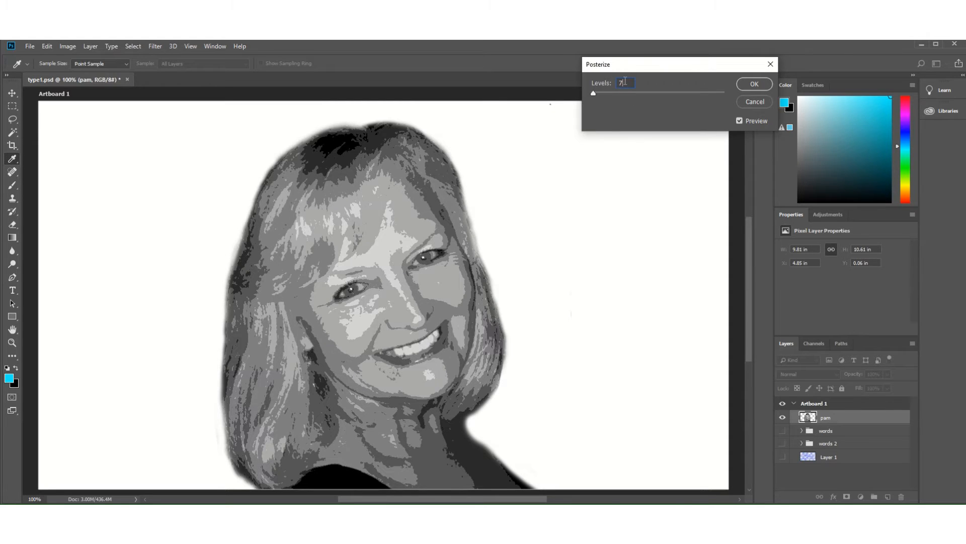
text(8)
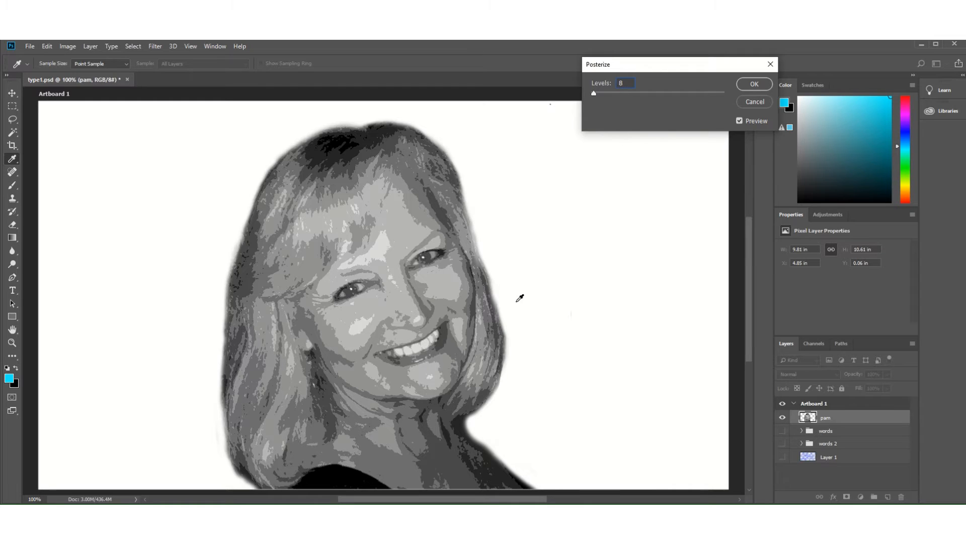
click(757, 84)
key(e)
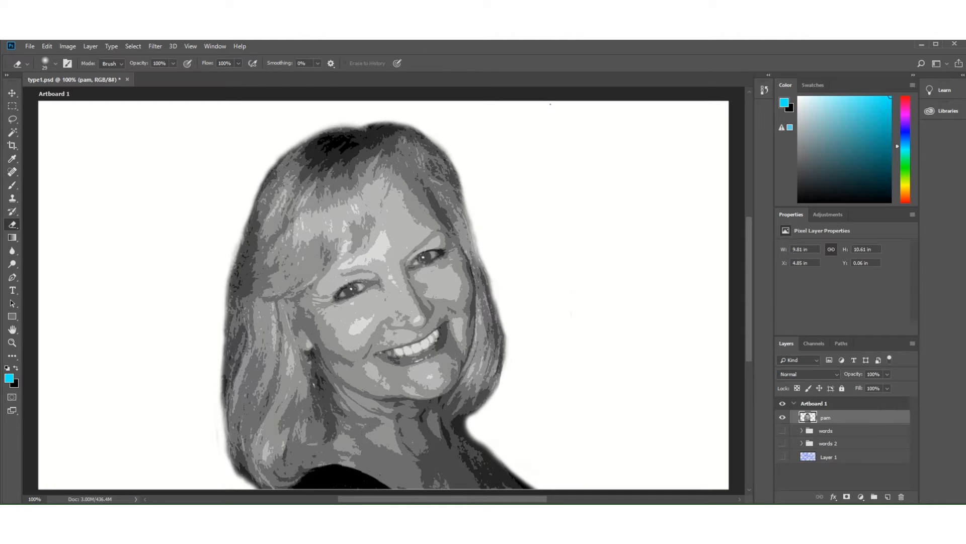
Add a new empty layer above the portrait layer and make it the active layer.
key(w)
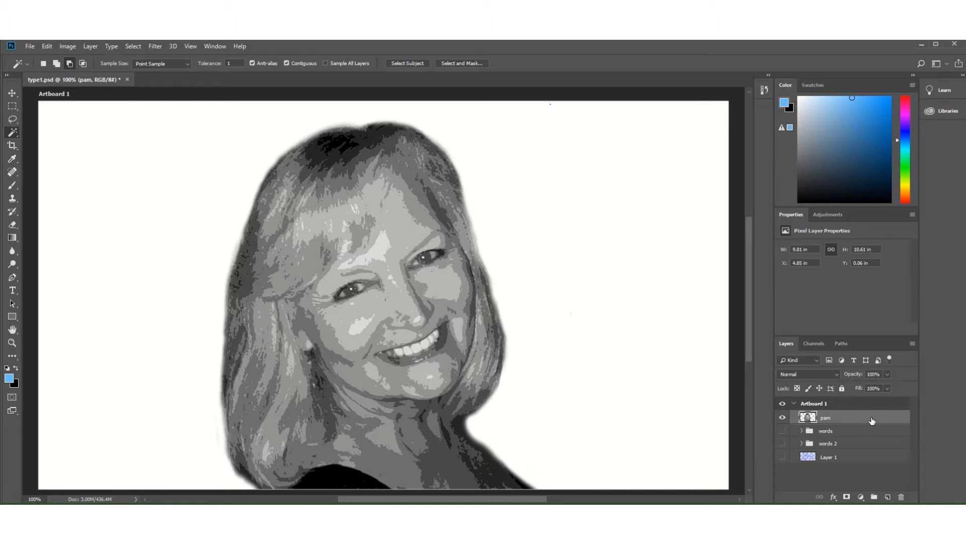
click(888, 497)
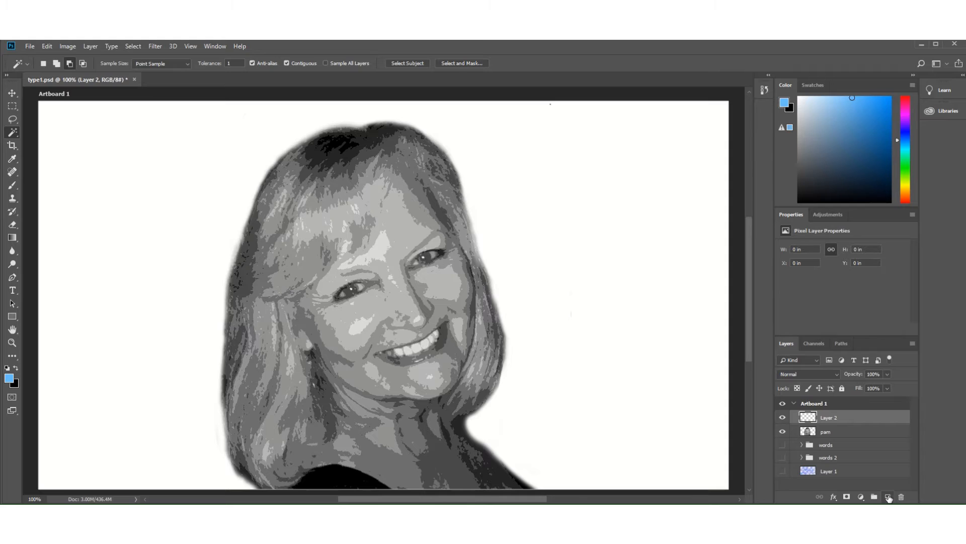
click(857, 432)
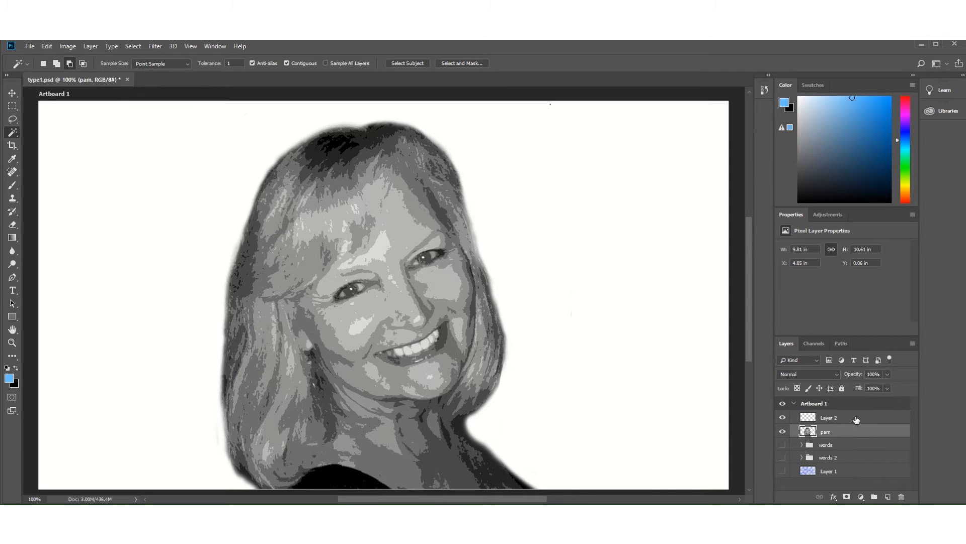
click(857, 417)
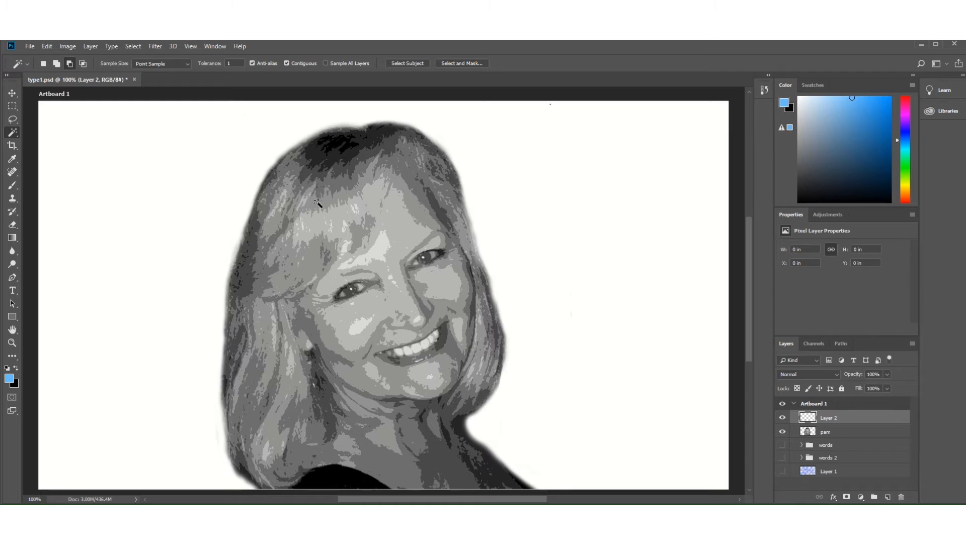
Try to select the forehead tone with the Magic Wand while the empty layer is active.
right_click(15, 133)
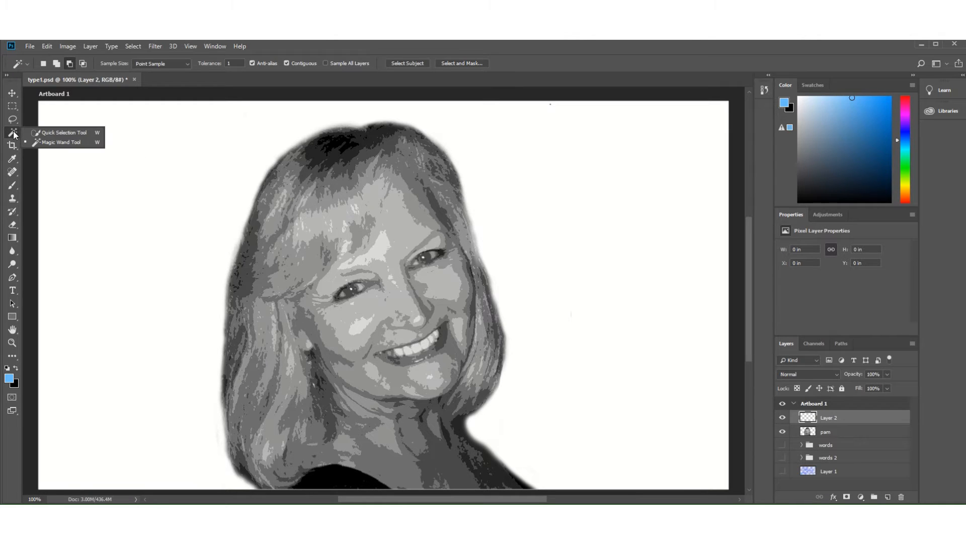
click(51, 143)
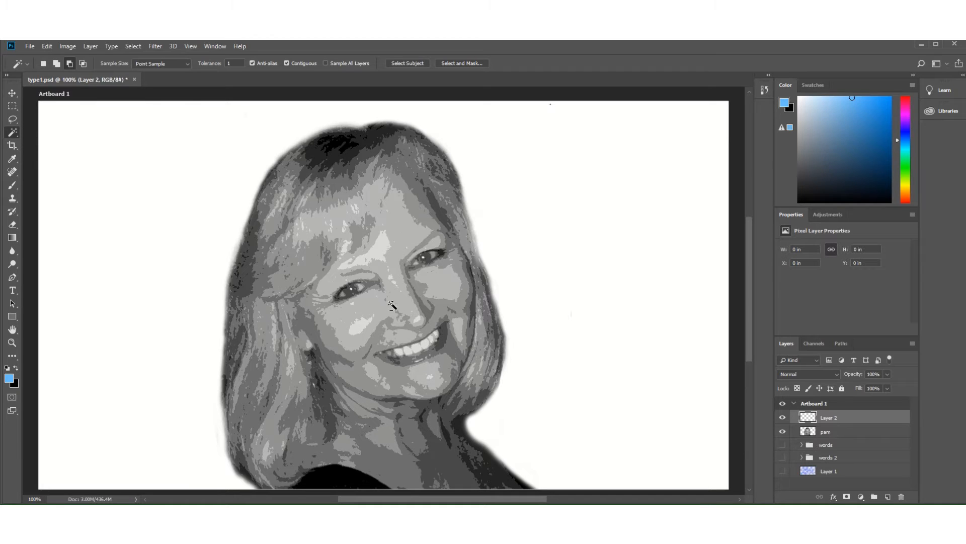
click(396, 222)
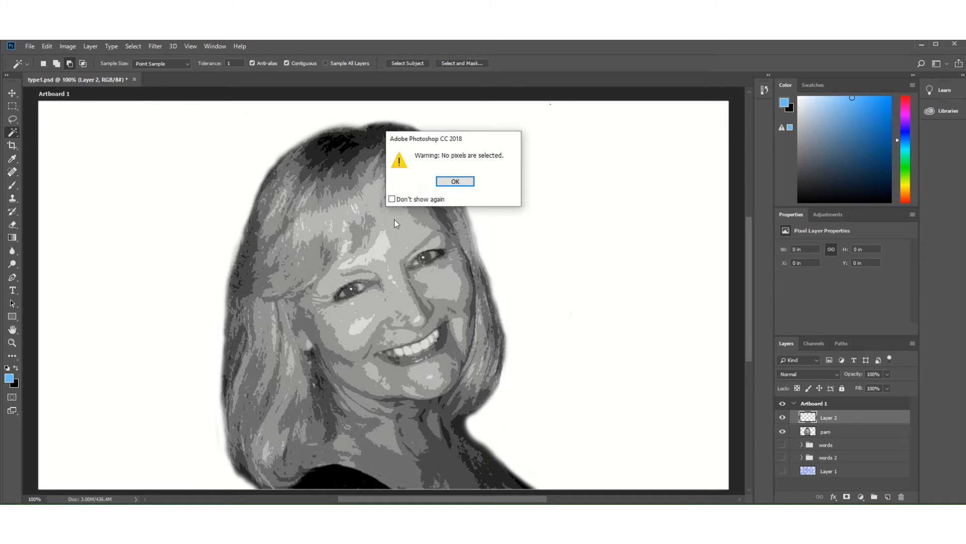
click(456, 182)
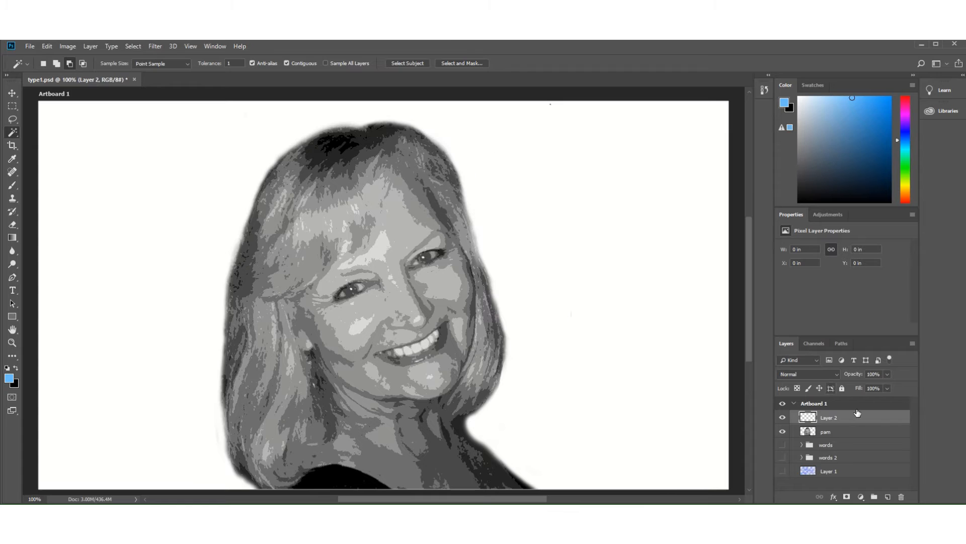
On the portrait layer, select the light grey patches of the face with the Magic Wand, adding each area to the selection.
click(838, 437)
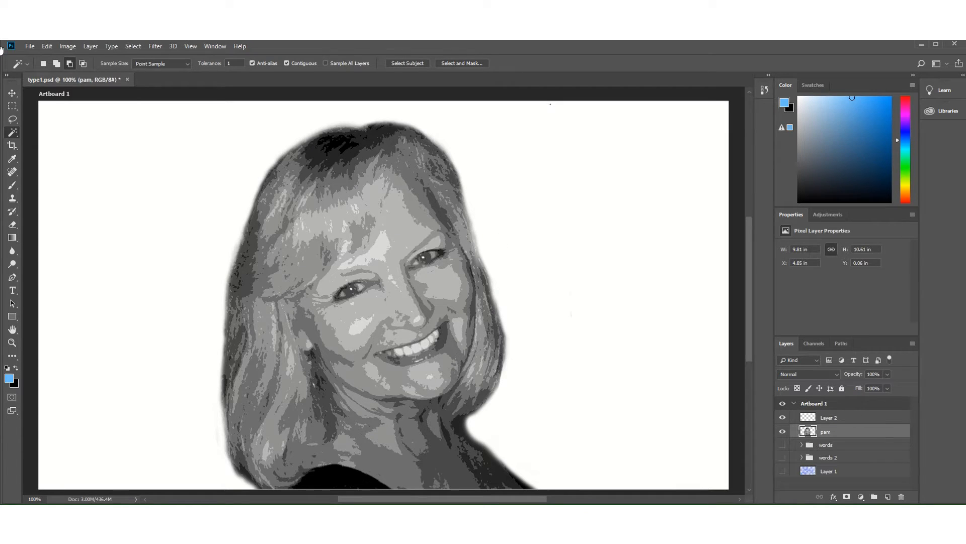
click(43, 63)
click(446, 287)
click(57, 65)
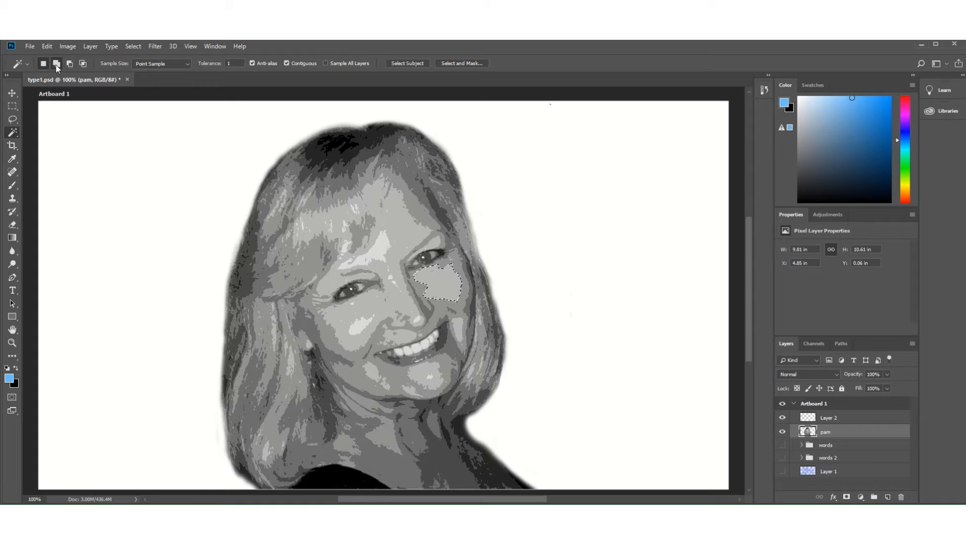
click(342, 316)
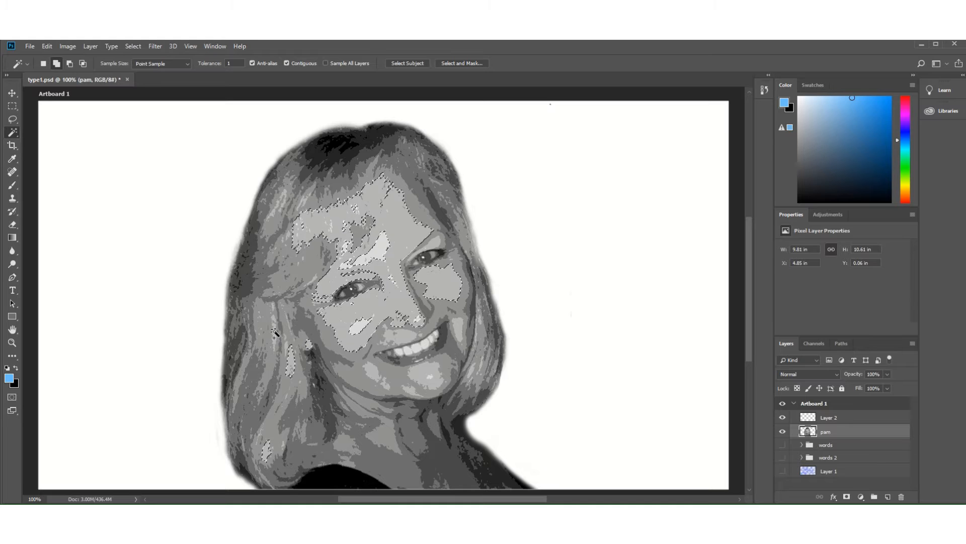
click(461, 327)
click(423, 376)
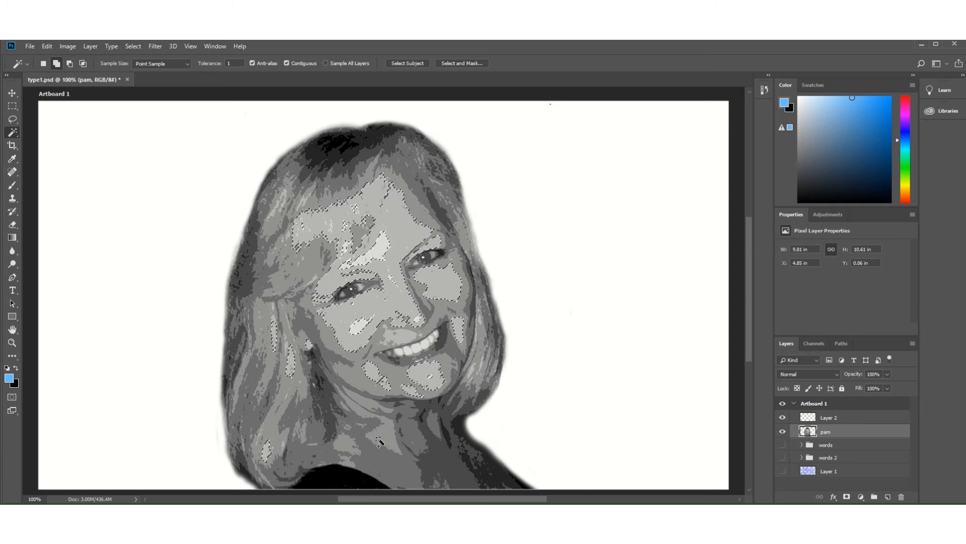
Activate Layer 2 with the portrait hidden, and choose the 94 px words brush at an enlarged size.
click(875, 418)
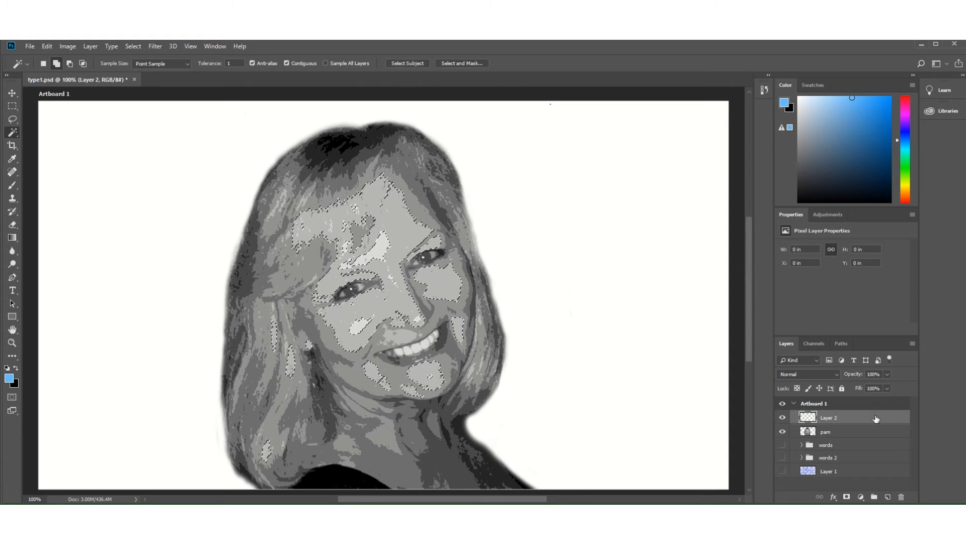
click(782, 432)
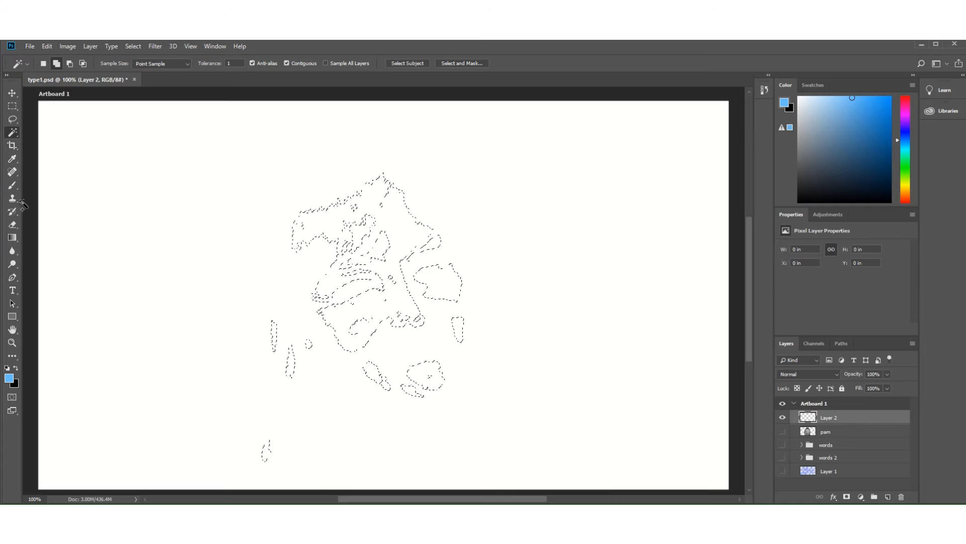
click(13, 185)
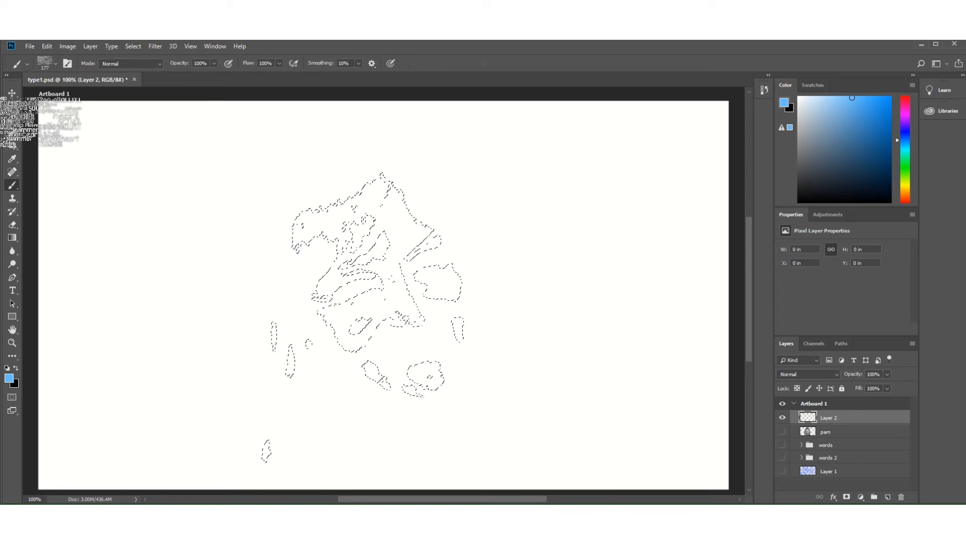
click(56, 61)
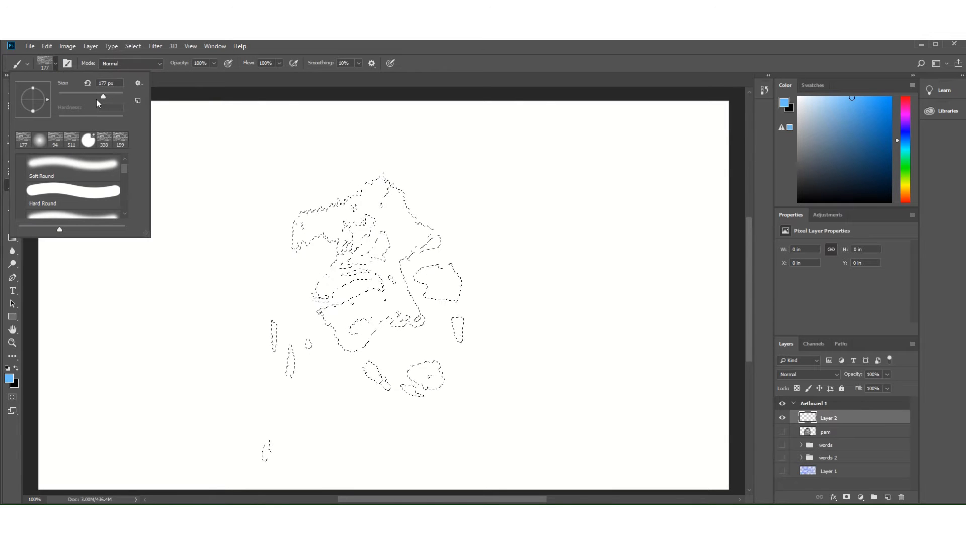
click(55, 140)
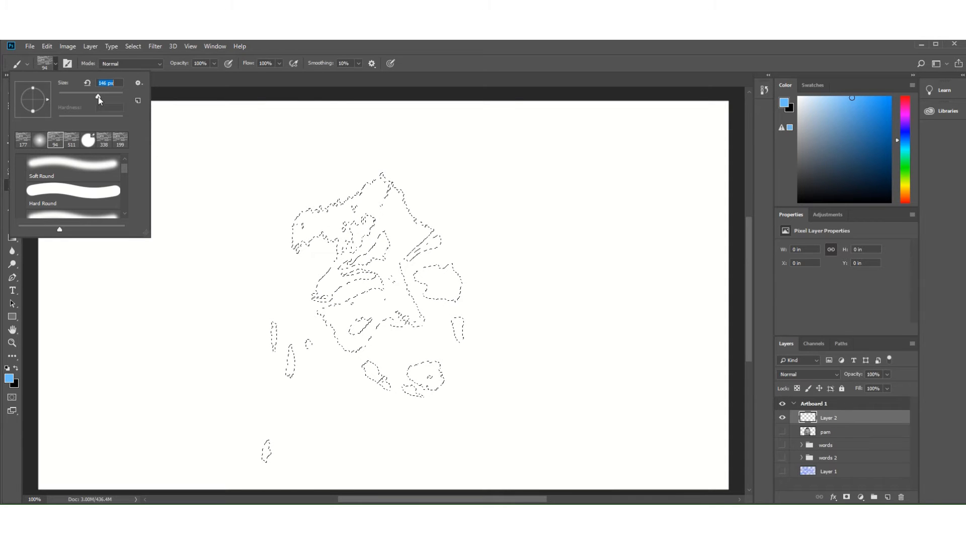
drag(98, 97, 97, 97)
Set the foreground colour to a more saturated bright blue, 1398ff.
click(9, 378)
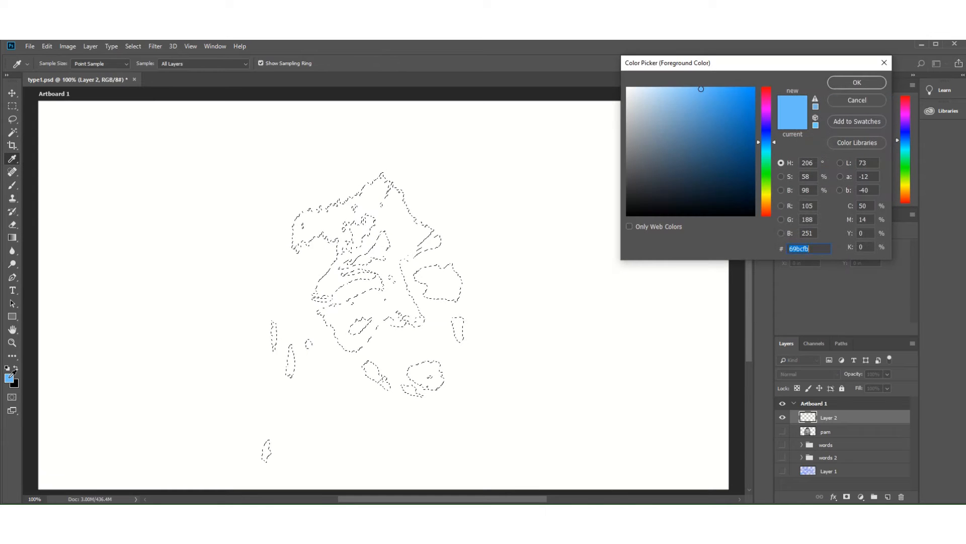
click(745, 93)
mouse_move(746, 91)
mouse_down()
mouse_move(754, 84)
mouse_move(746, 87)
mouse_up()
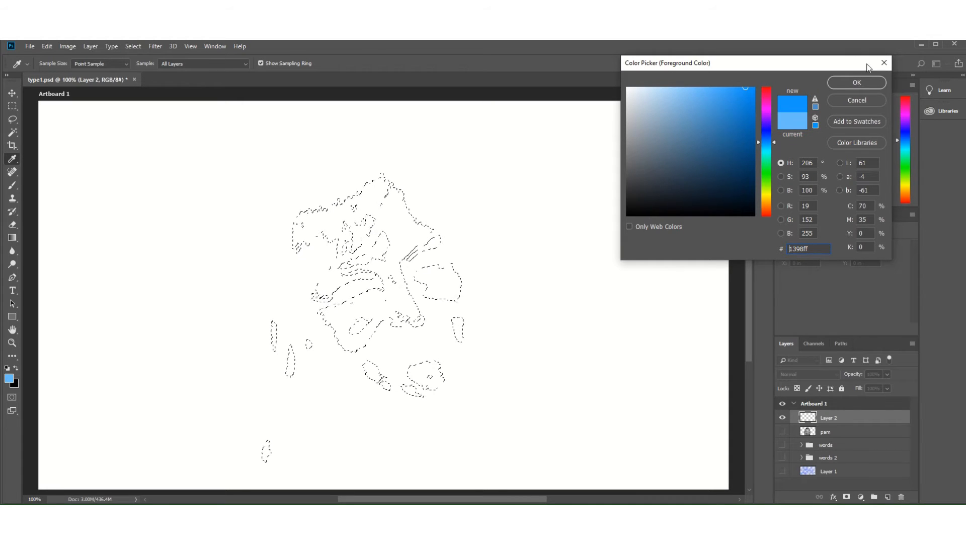
click(857, 83)
Paint bright blue words over all the selected face and hair patches on Layer 2 with the words brush, overlapping strokes for density.
key(b)
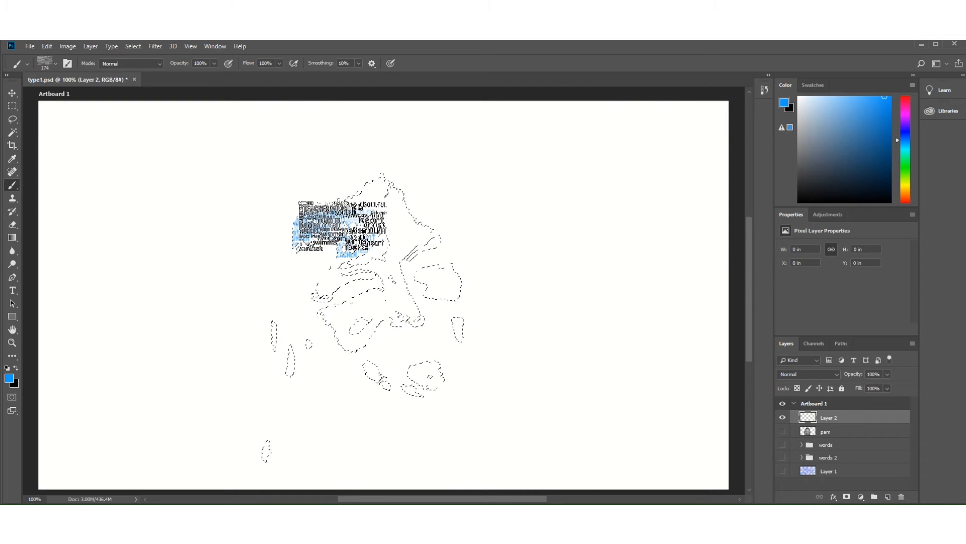
drag(342, 227, 387, 197)
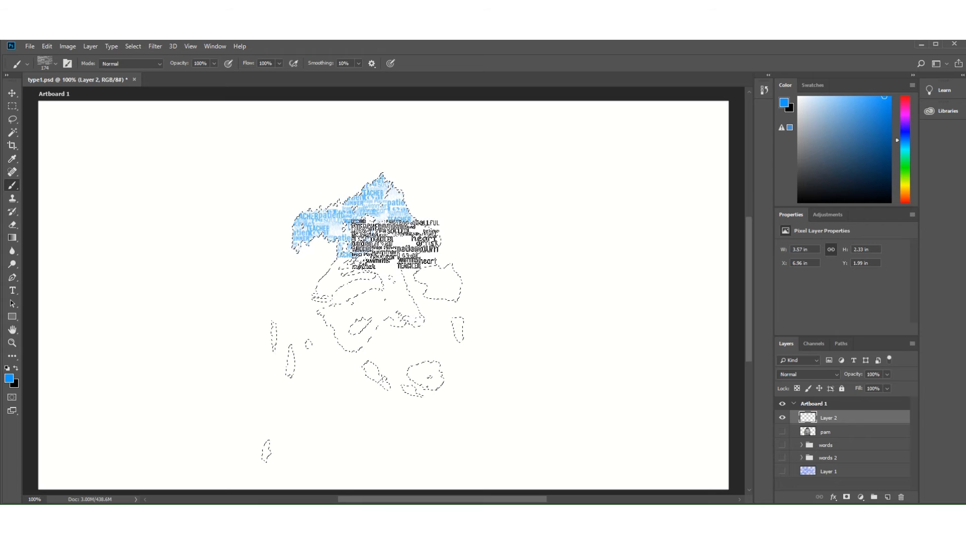
click(371, 307)
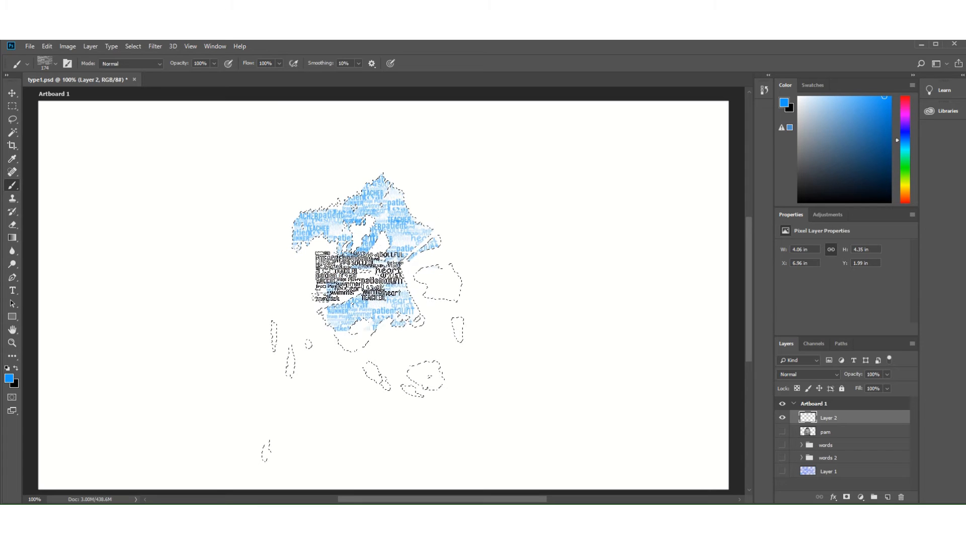
click(442, 285)
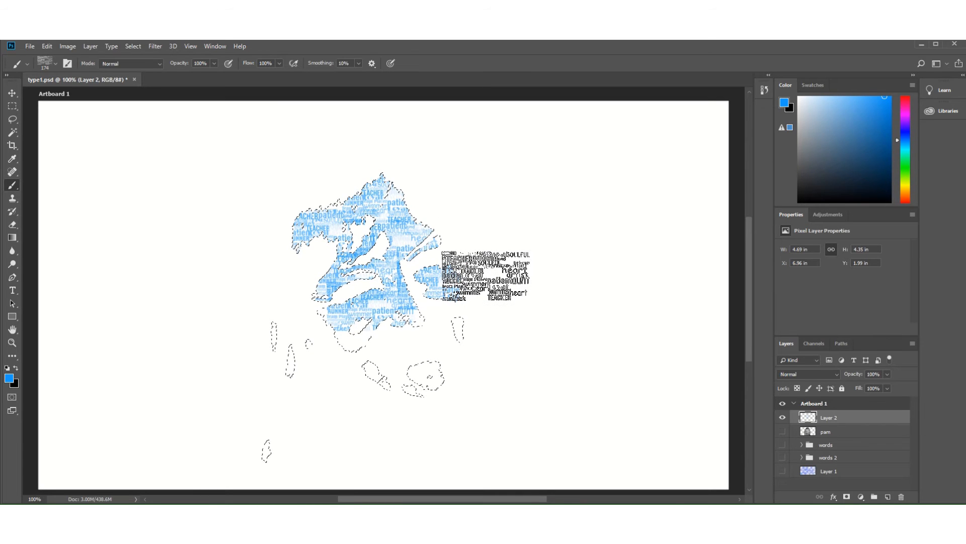
mouse_move(488, 333)
mouse_down()
mouse_move(350, 404)
mouse_move(363, 349)
mouse_move(282, 378)
mouse_move(279, 327)
mouse_move(314, 370)
mouse_move(277, 444)
mouse_move(286, 452)
mouse_move(472, 380)
mouse_move(422, 380)
mouse_move(362, 427)
mouse_up()
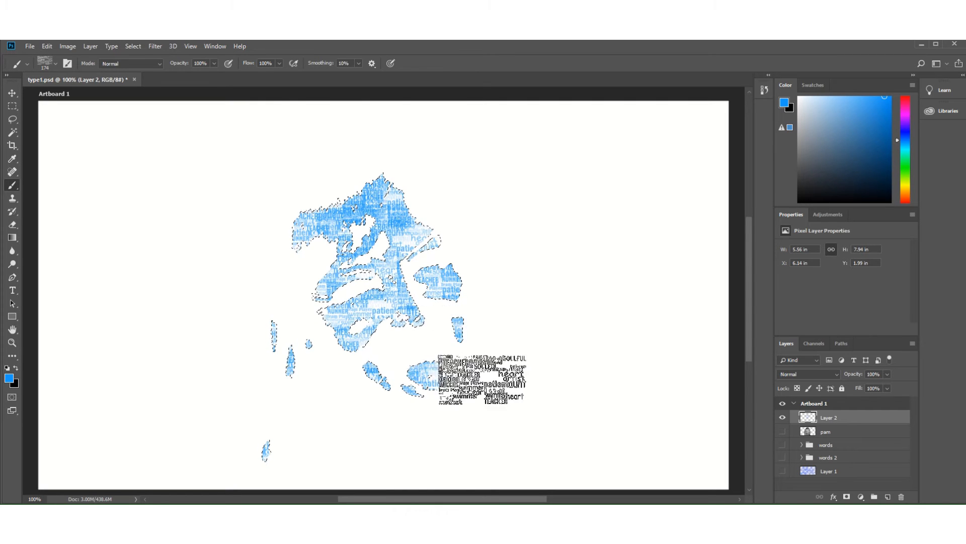
click(445, 245)
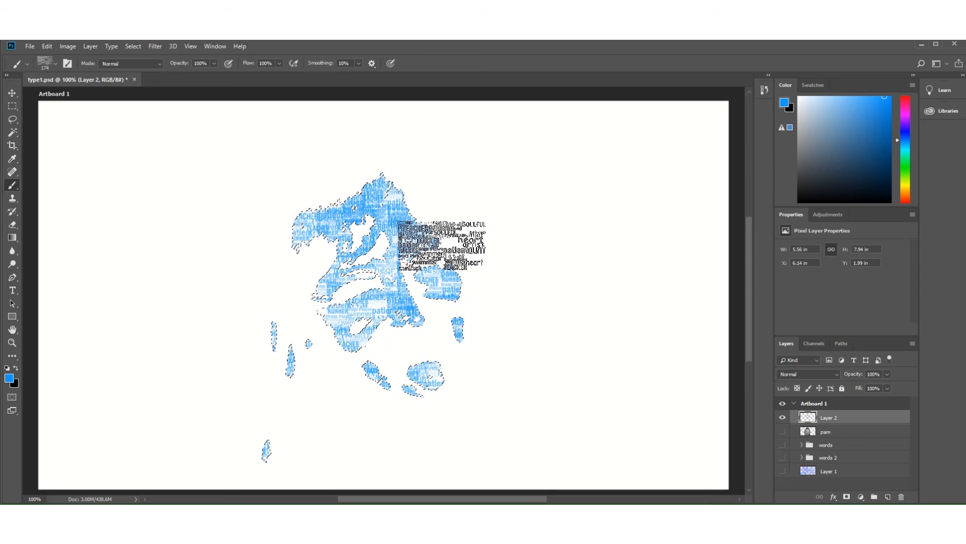
click(403, 176)
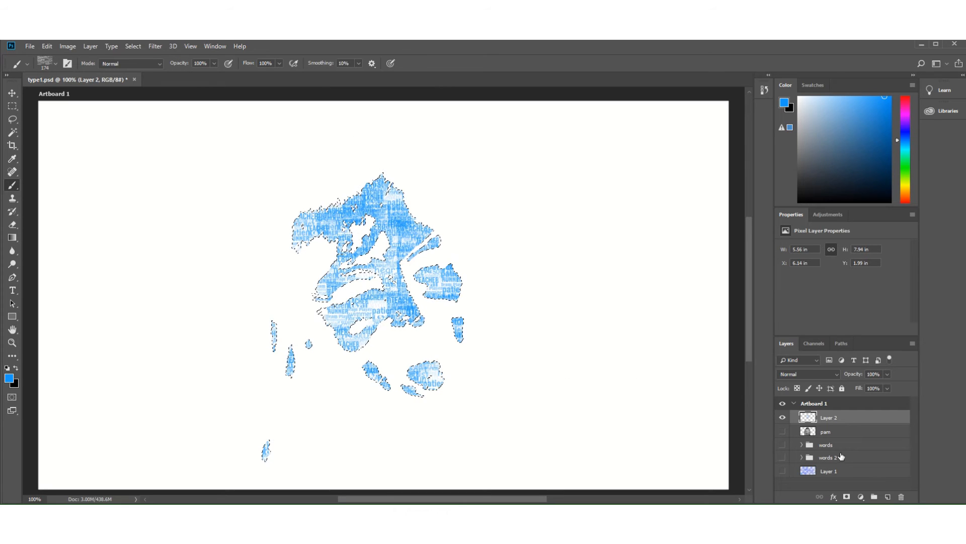
On the shown portrait layer, replace the old selection with the medium grey areas of the face, hair and neck using the Magic Wand.
click(854, 434)
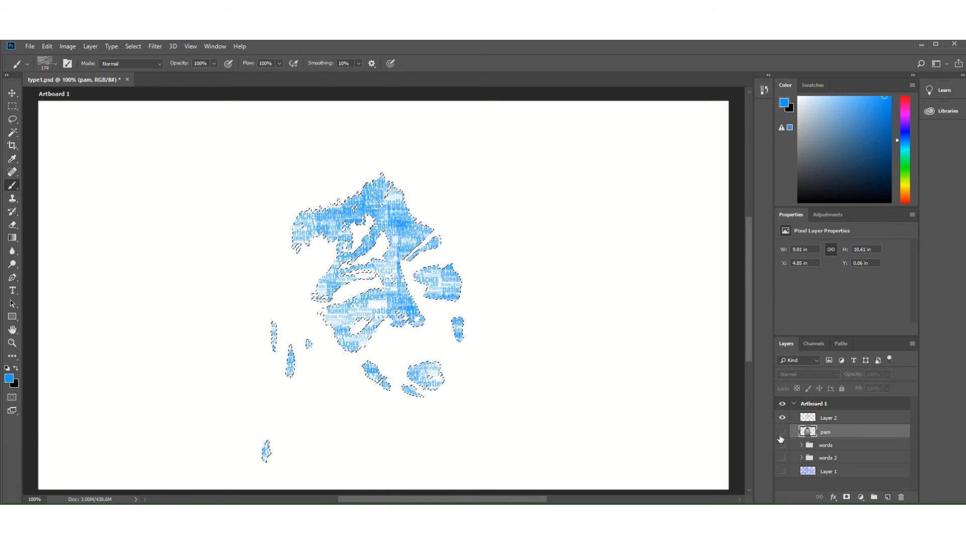
click(783, 432)
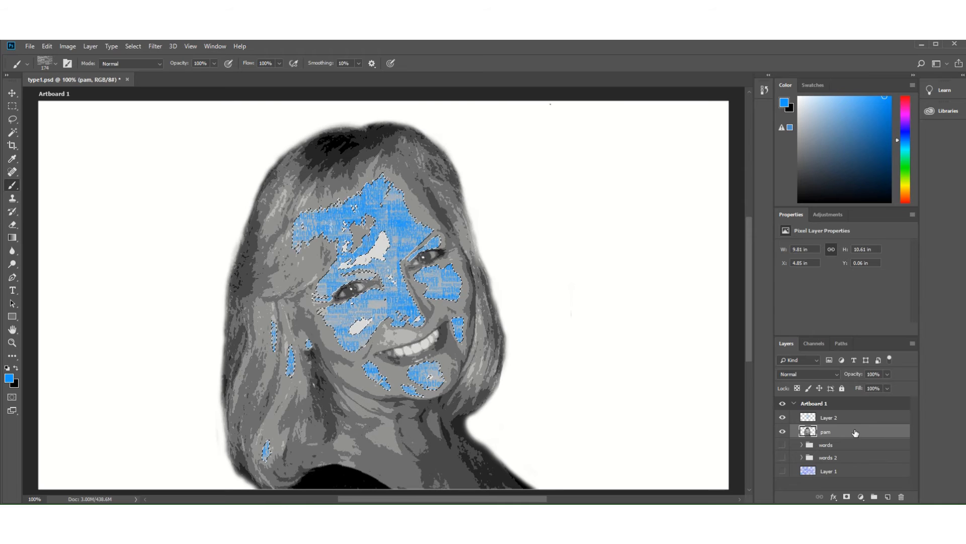
click(133, 46)
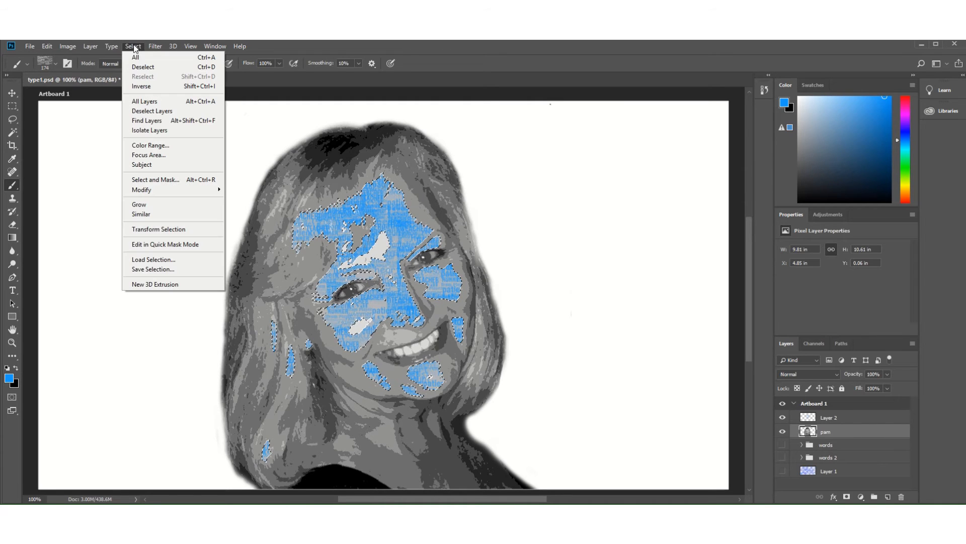
click(148, 68)
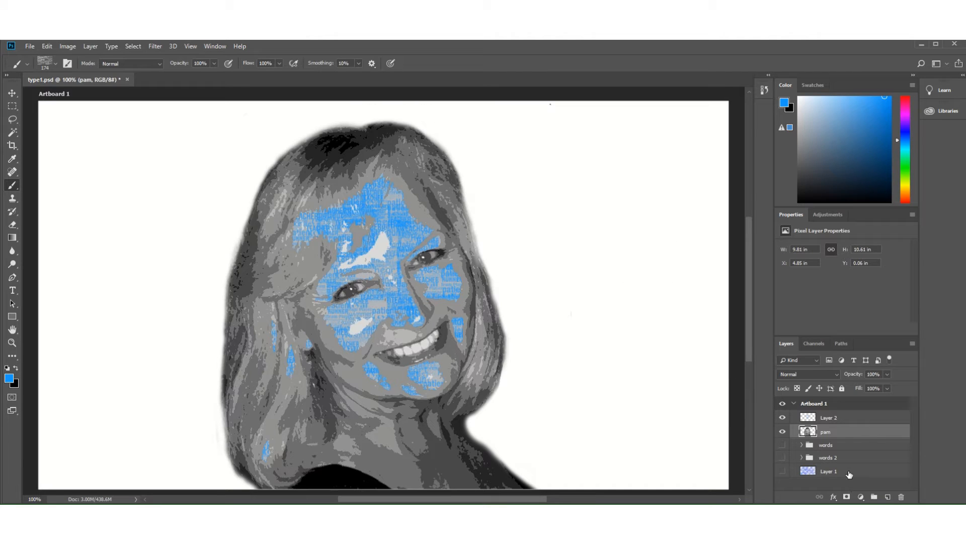
click(12, 132)
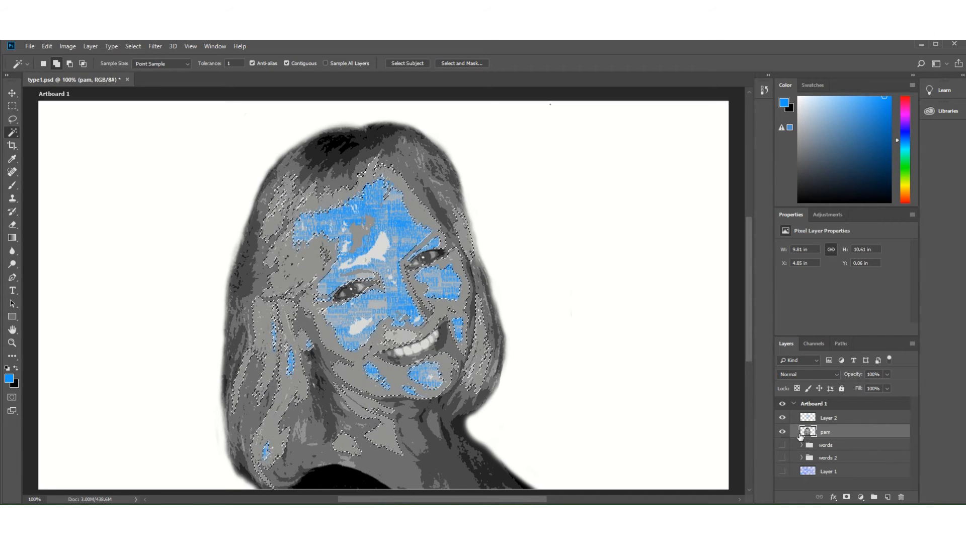
Hide the portrait, activate Layer 2 and set the foreground colour to the darker blue 0068b9.
click(783, 431)
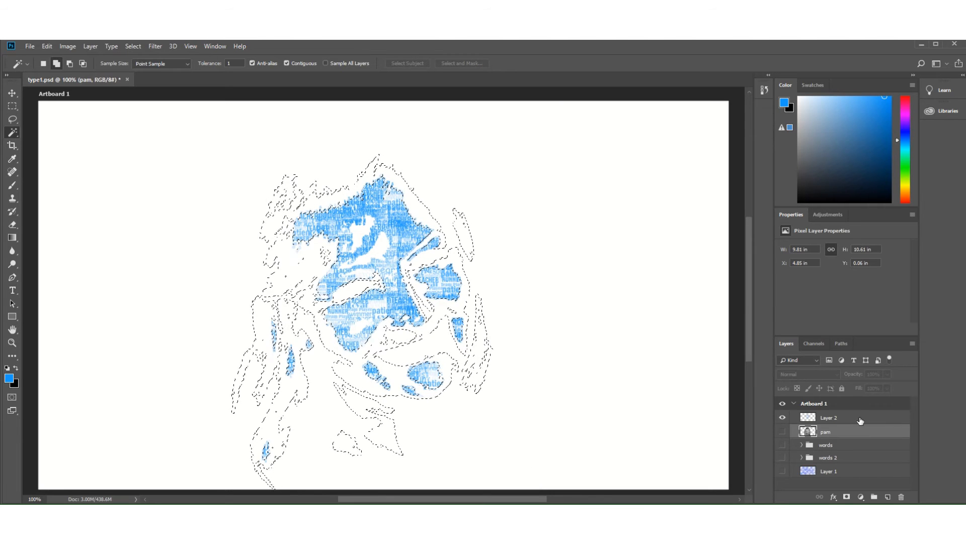
click(858, 418)
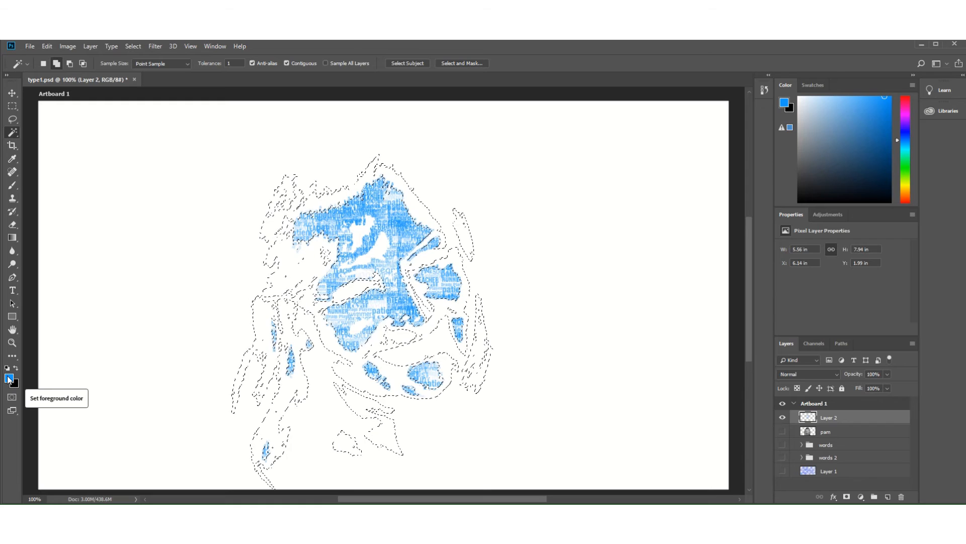
click(9, 378)
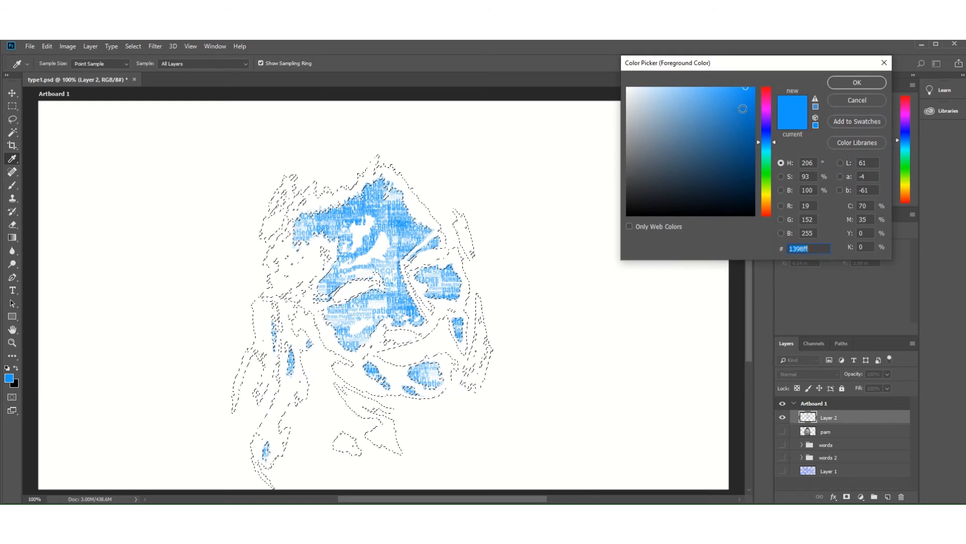
click(749, 104)
drag(750, 105, 754, 122)
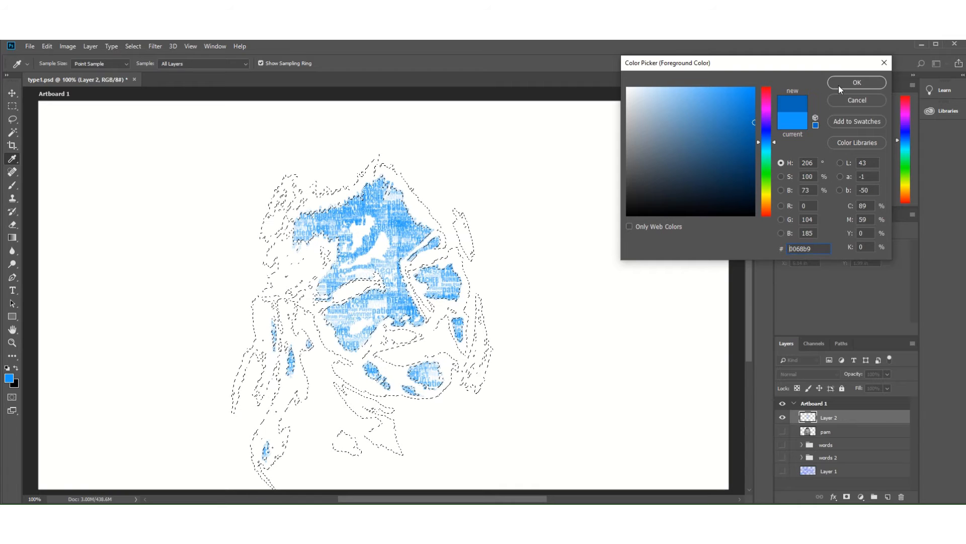
click(856, 83)
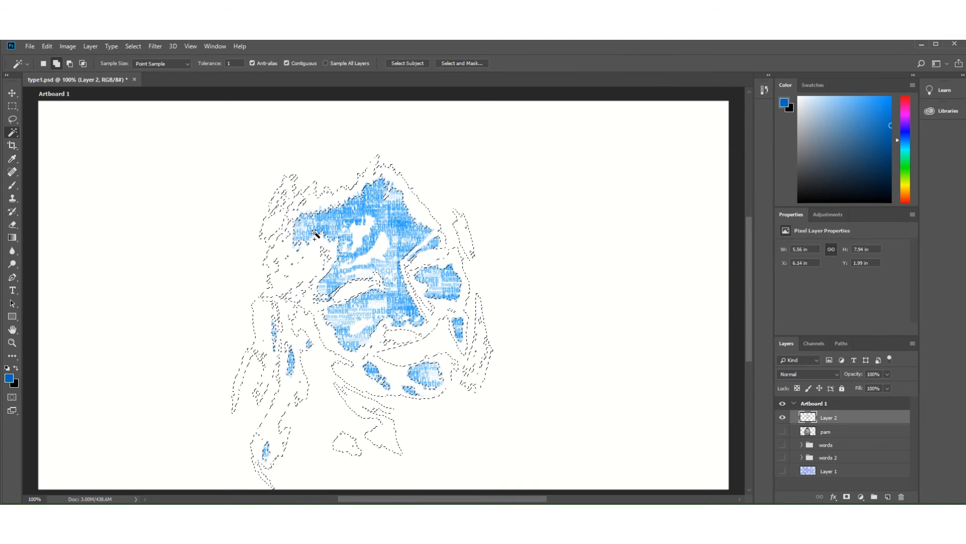
Brush words in the darker blue over the selected medium grey areas of the hair, face, chin and neck on Layer 2.
click(13, 184)
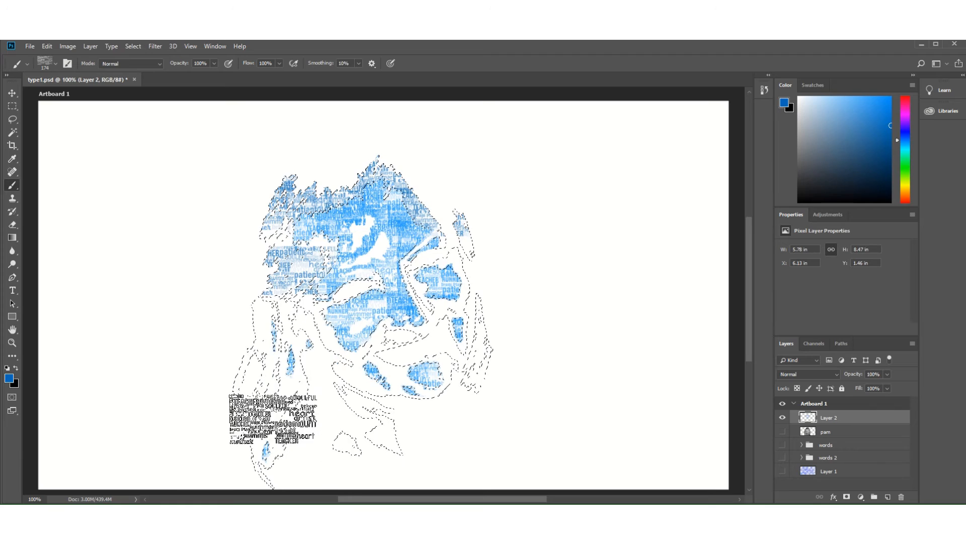
drag(273, 418, 269, 362)
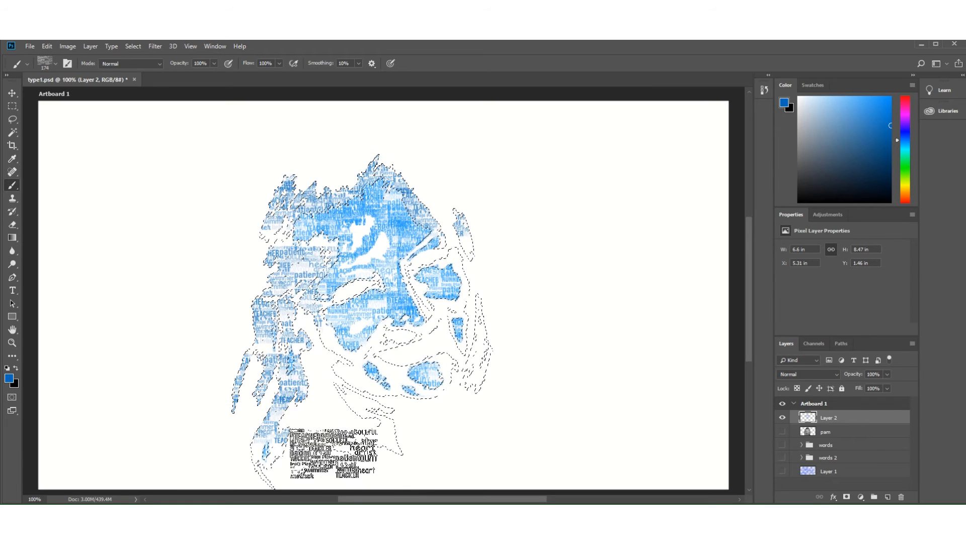
click(366, 397)
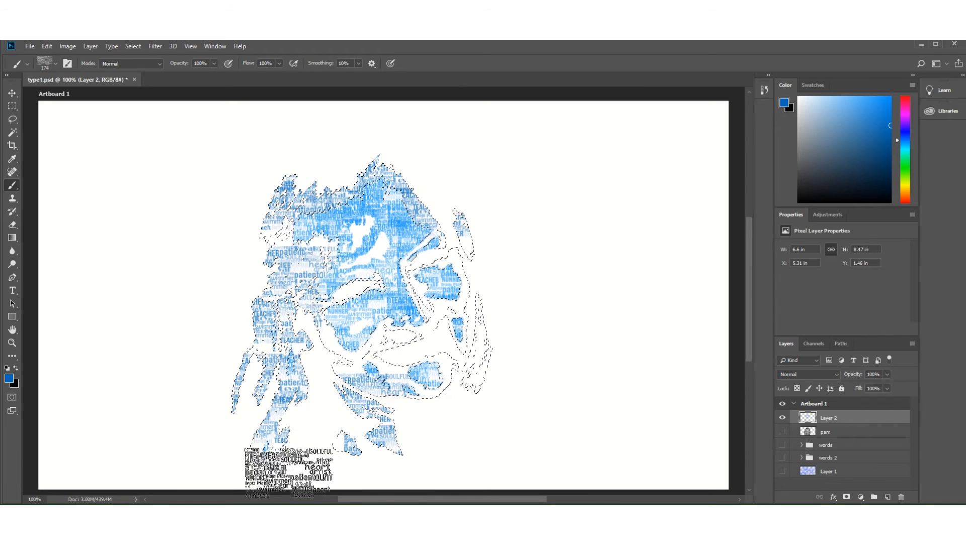
click(278, 457)
click(416, 444)
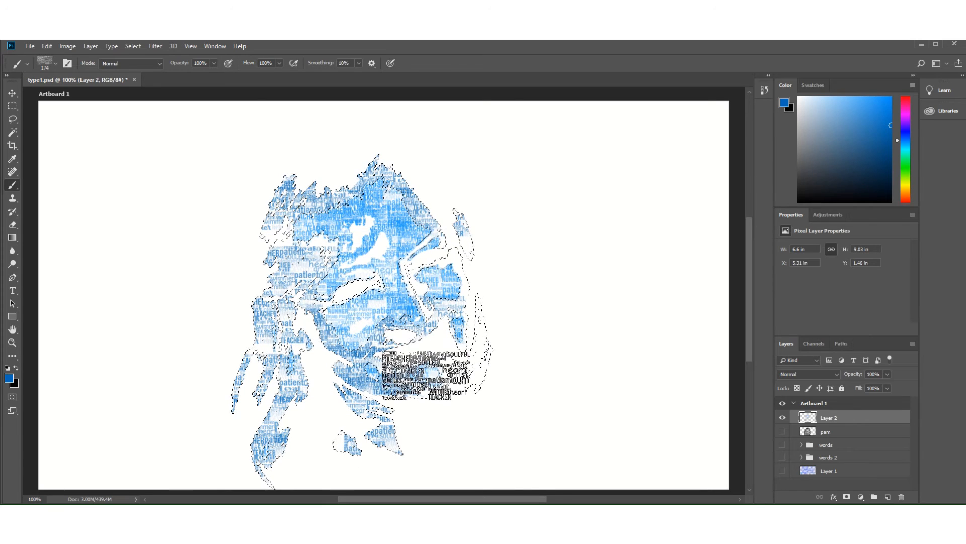
drag(490, 367, 434, 402)
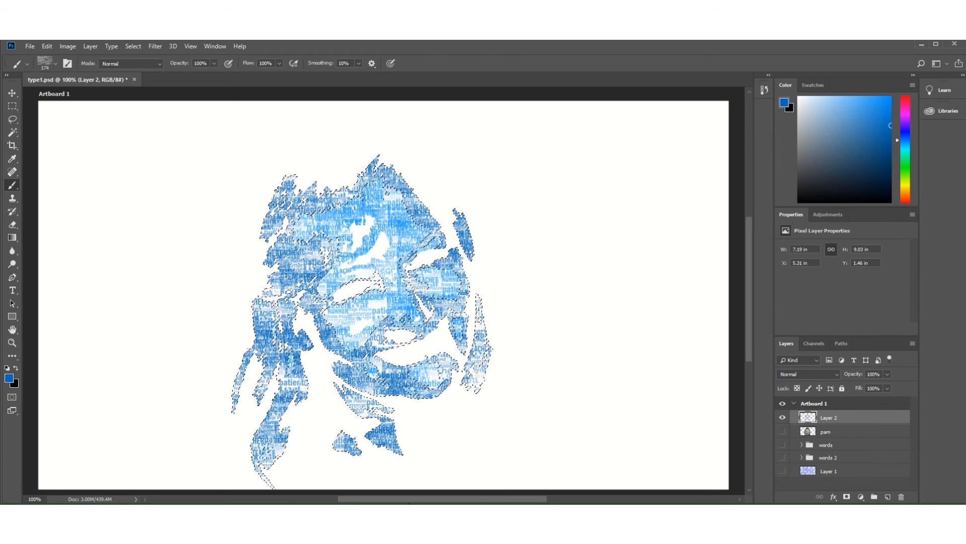
Activate the portrait layer, make it visible and clear the current selection.
click(825, 432)
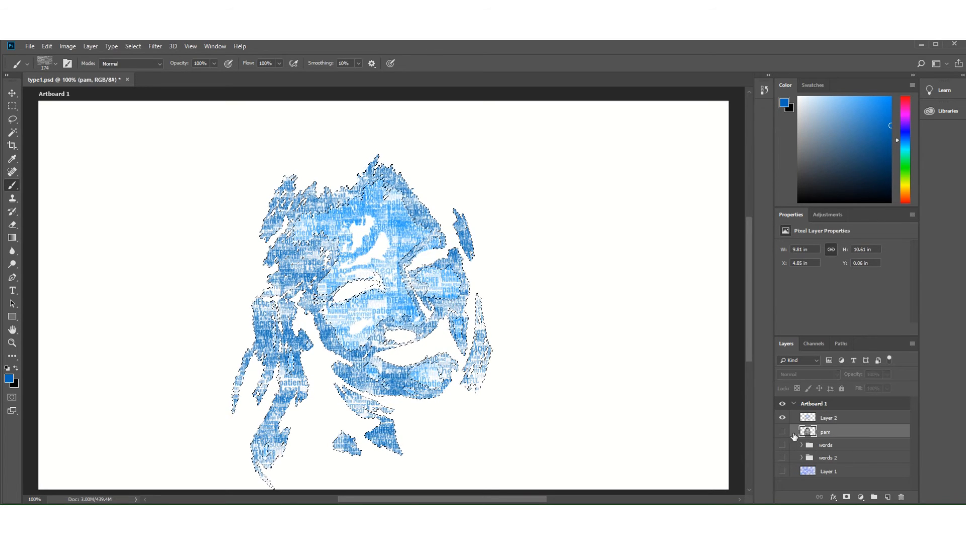
click(783, 432)
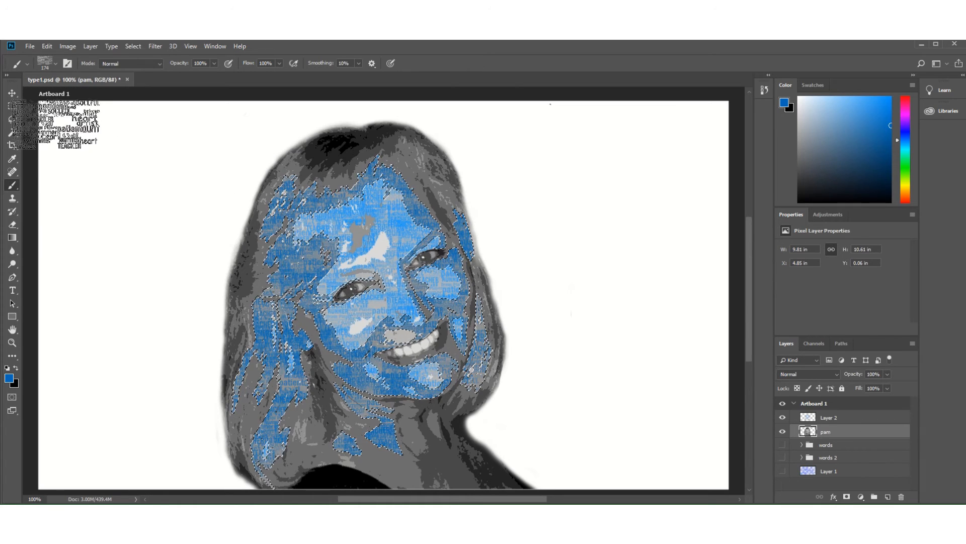
click(134, 45)
click(146, 67)
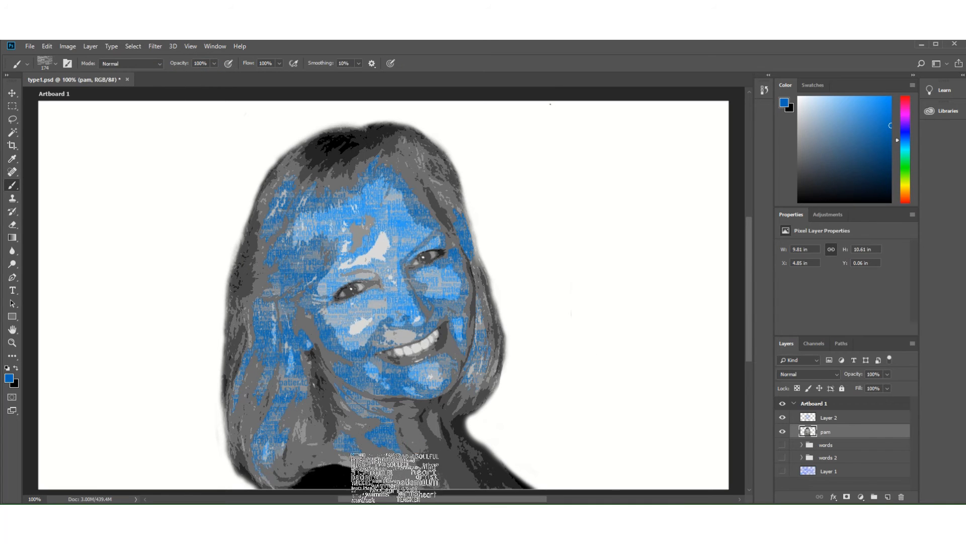
Select the dark grey areas of the hair, face and neck with the Magic Wand, adding each further area to the selection.
click(13, 132)
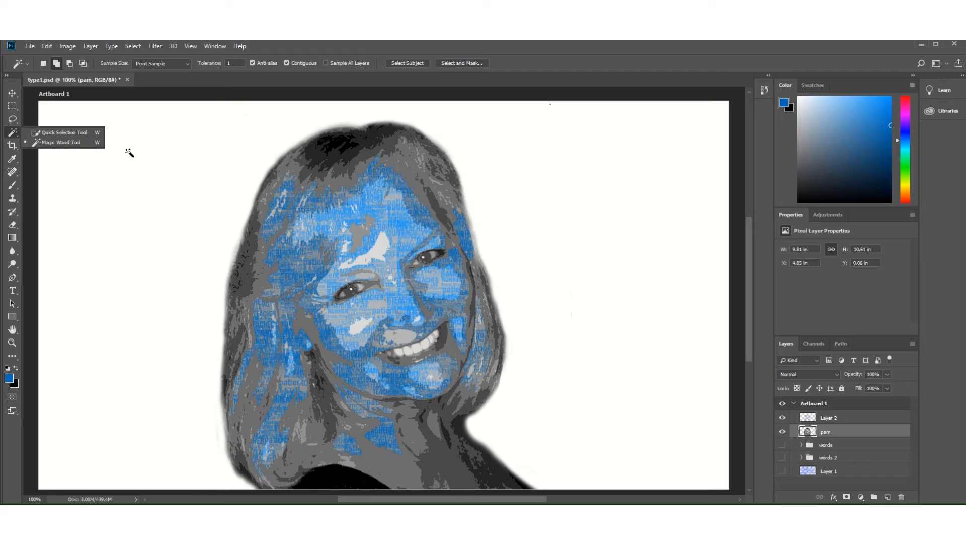
click(43, 64)
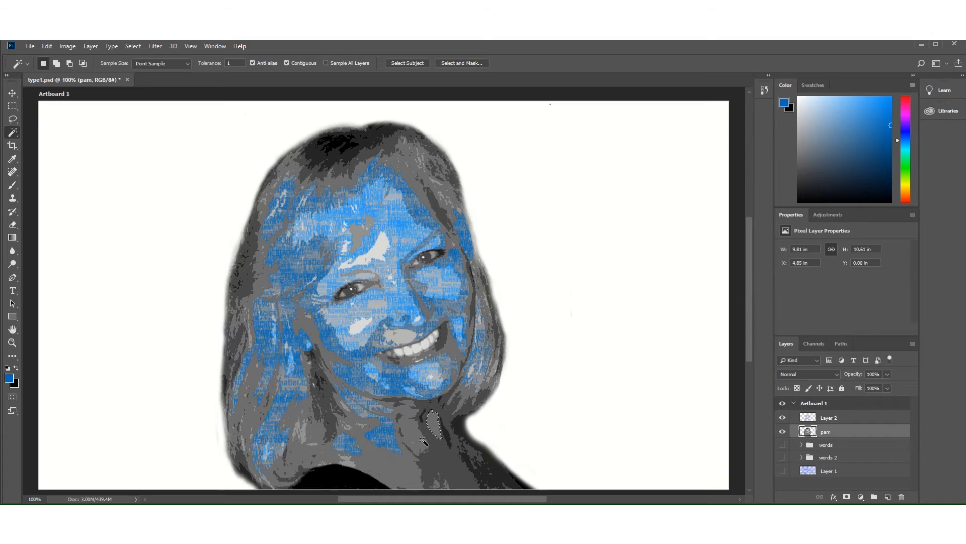
click(386, 475)
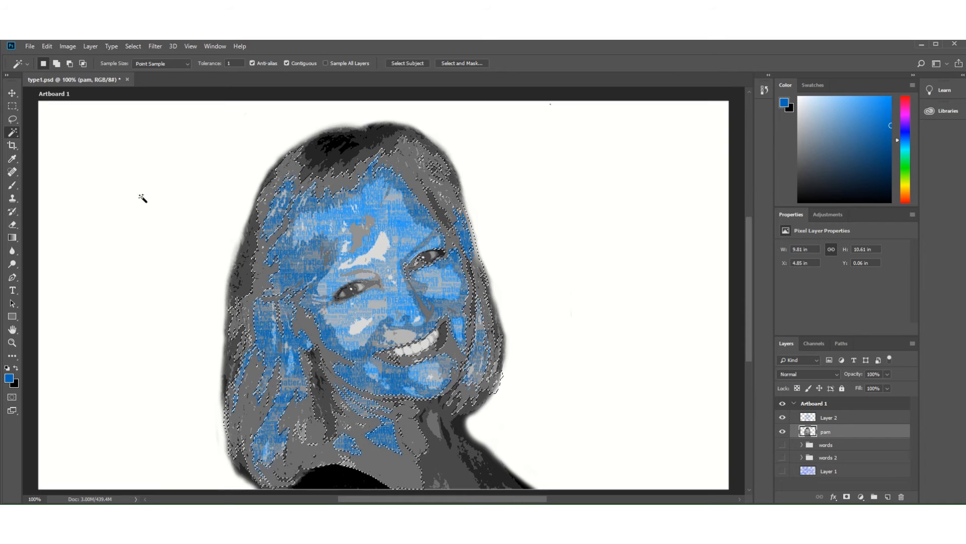
click(57, 64)
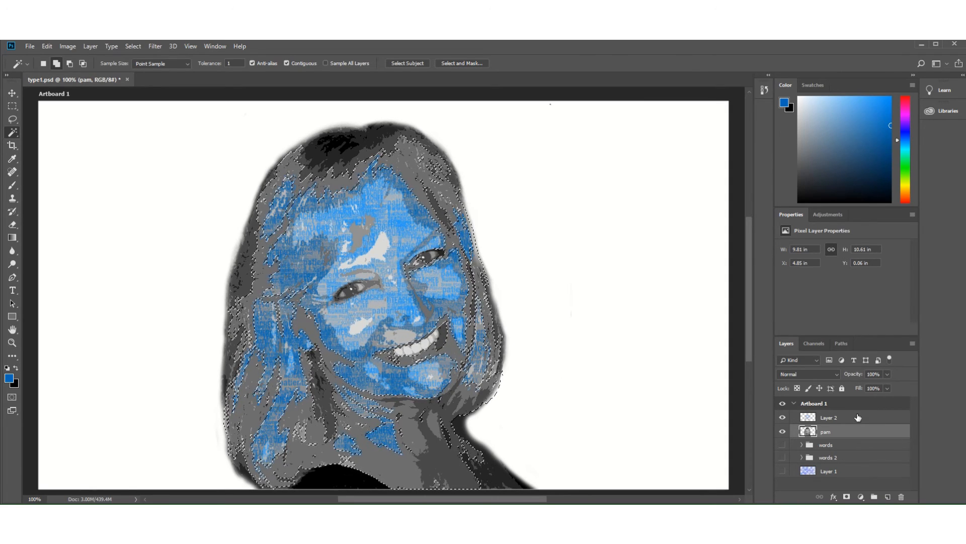
Hide the portrait, activate Layer 2 and set the foreground colour to the deep navy blue 003e6d.
click(782, 432)
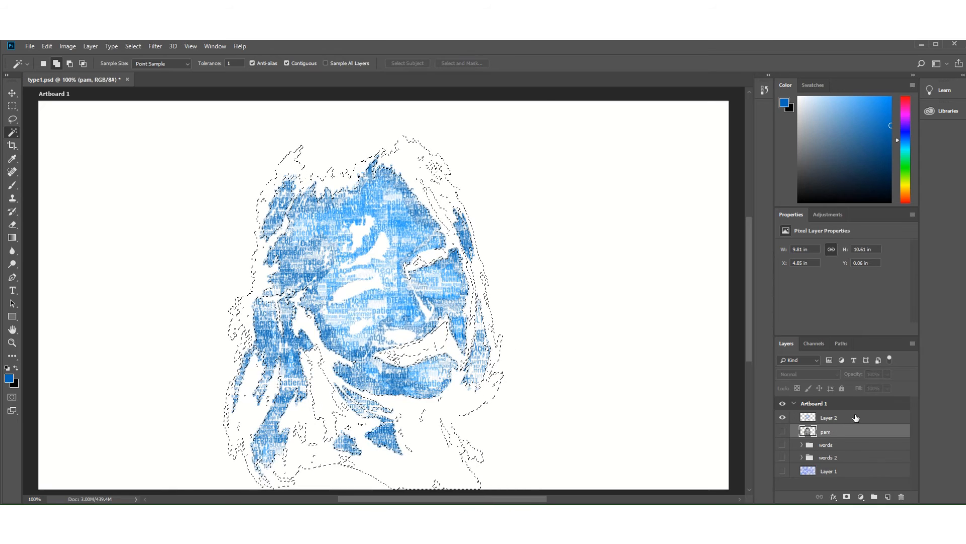
click(856, 418)
click(11, 379)
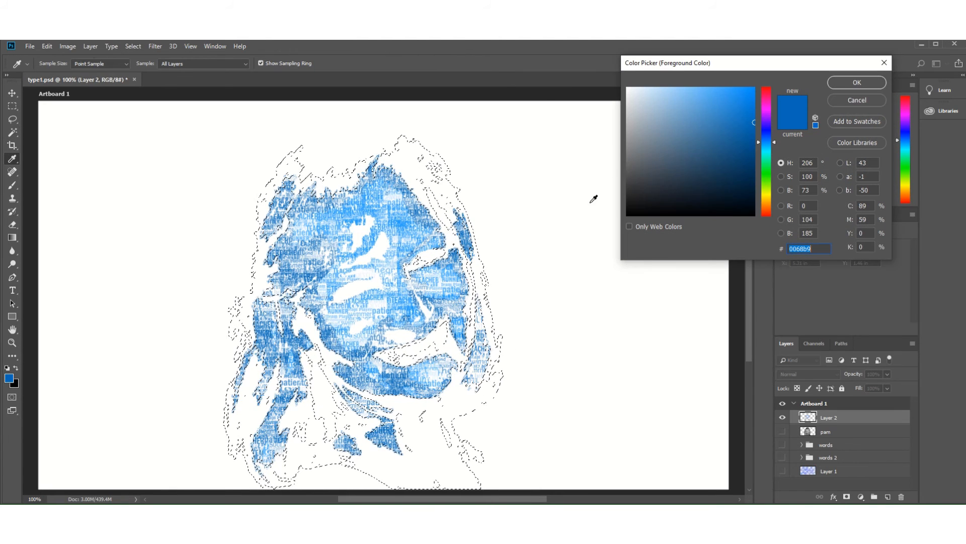
drag(747, 138, 755, 161)
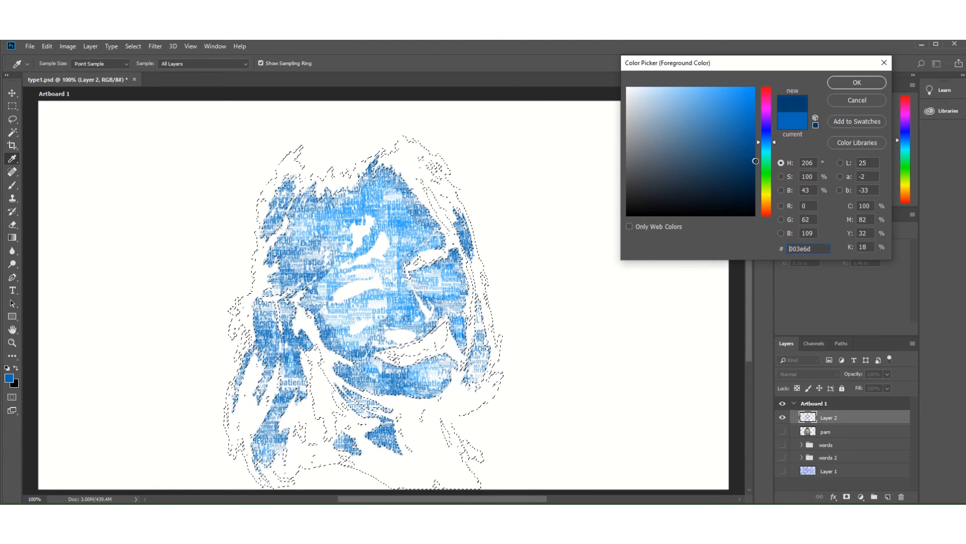
click(857, 82)
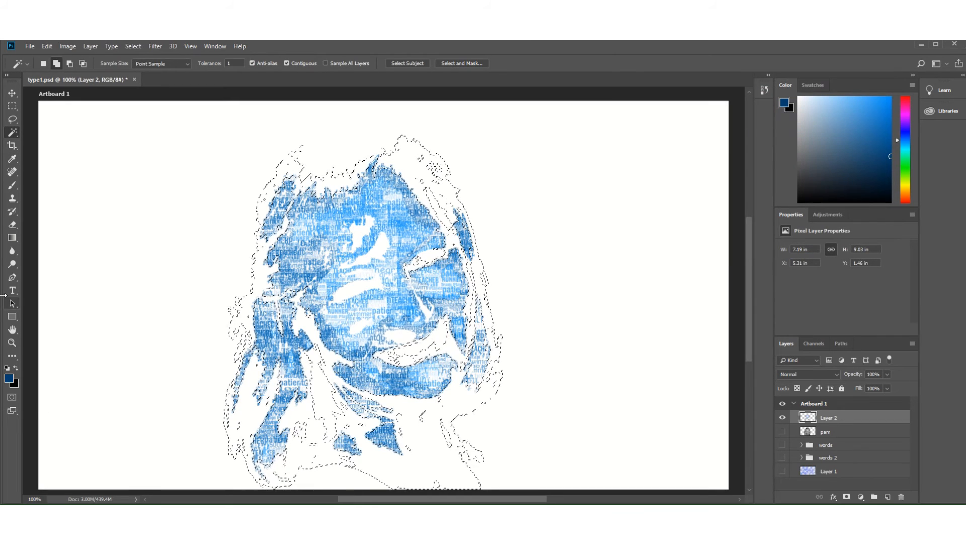
Brush words in the deep navy blue over the selected dark grey areas of the hair, face, neck and shoulder on Layer 2.
click(12, 185)
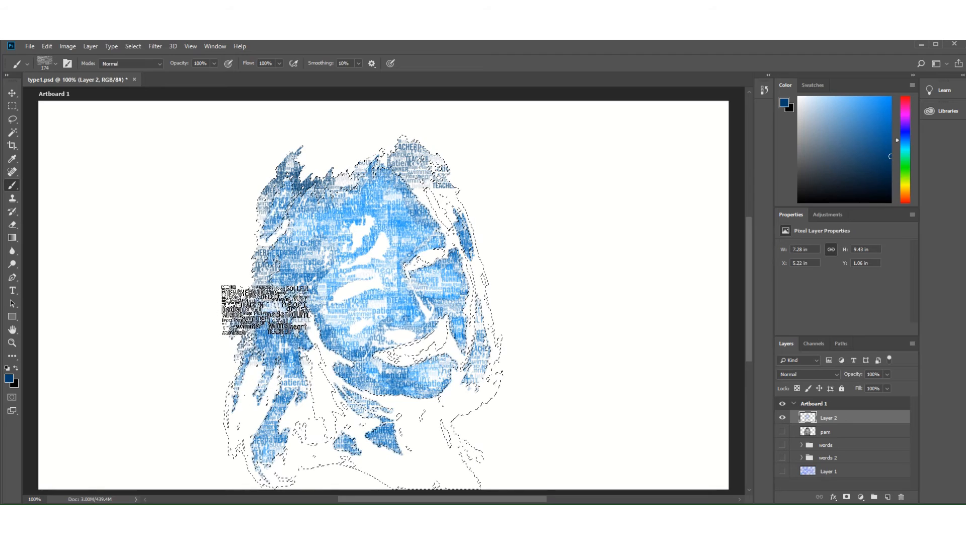
mouse_move(271, 390)
mouse_down()
mouse_move(228, 438)
mouse_move(262, 451)
mouse_up()
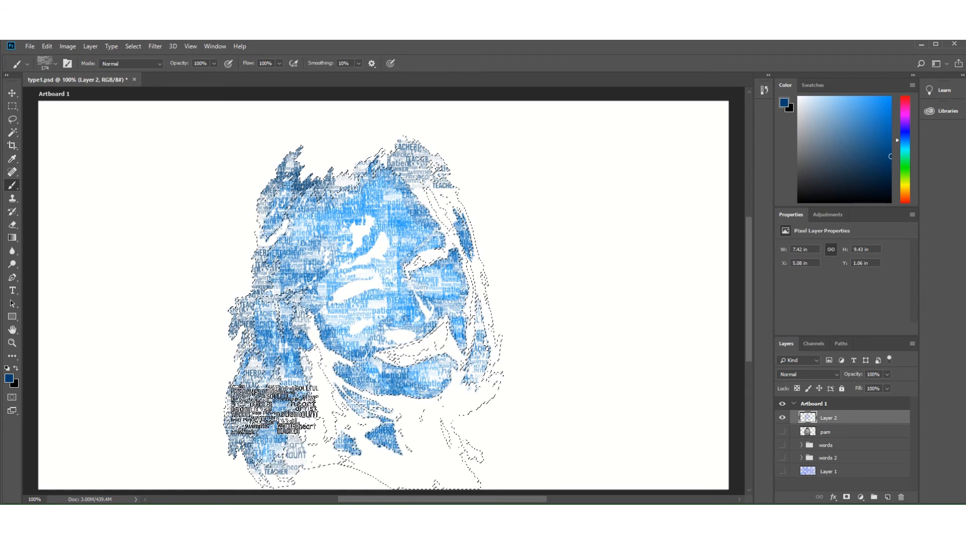
drag(353, 466, 344, 452)
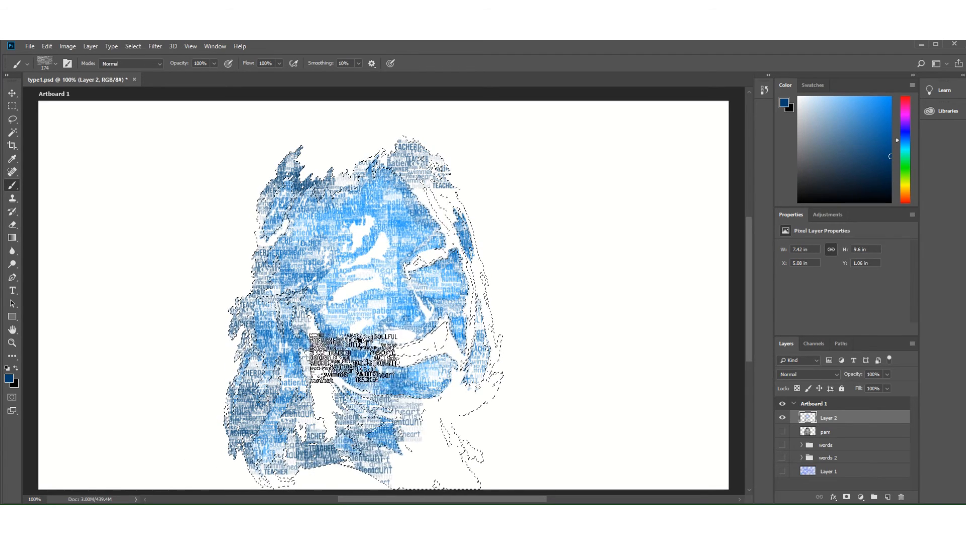
click(452, 478)
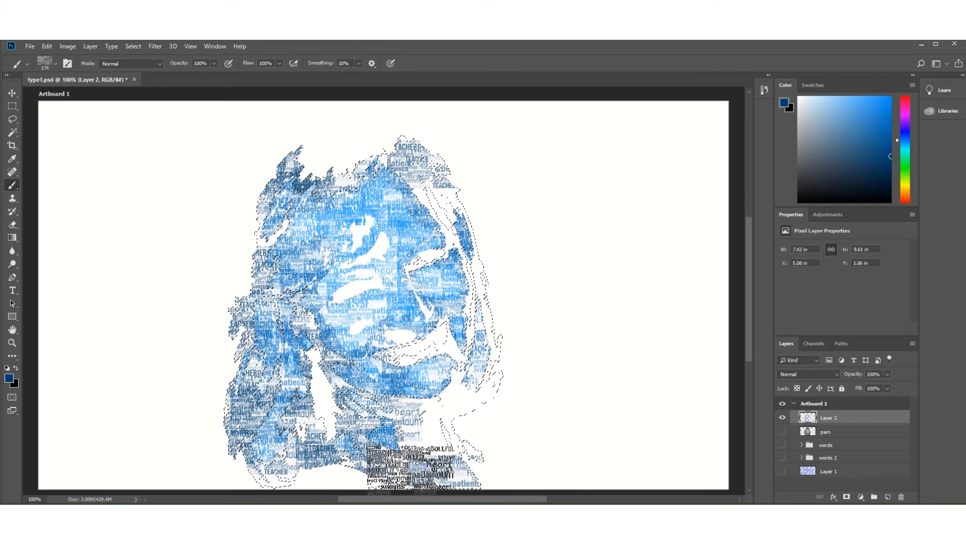
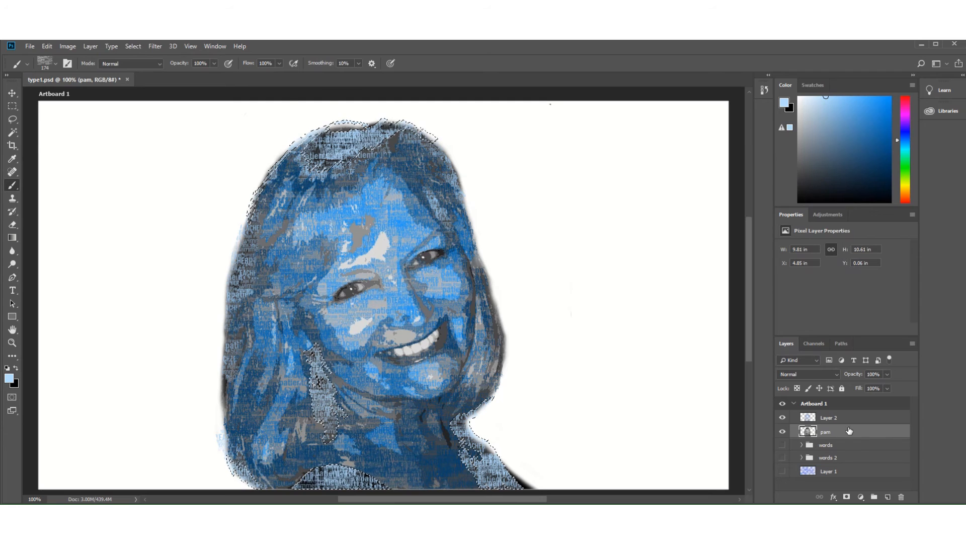
Clear the selection and select the darkest grey areas of the portrait's hair, face edges and neck with the Magic Wand.
click(133, 46)
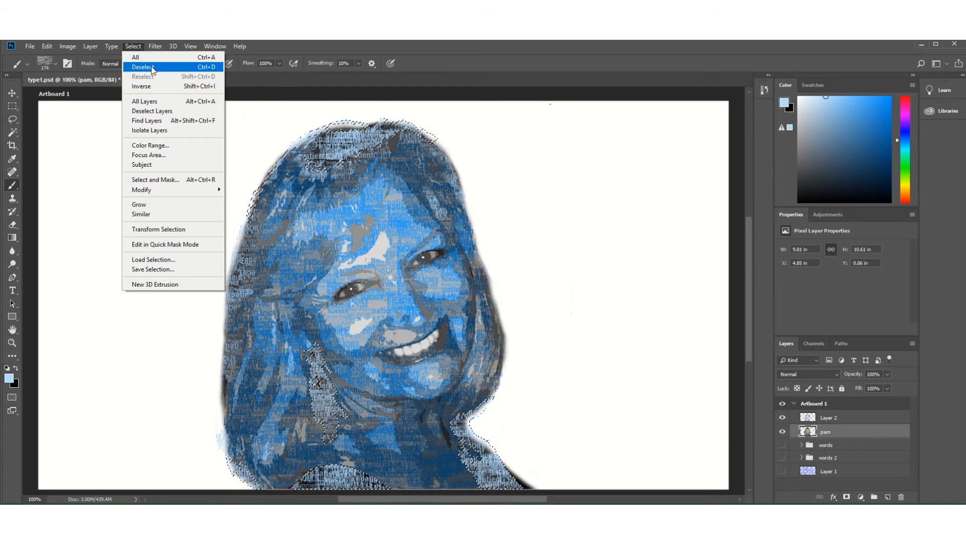
click(153, 67)
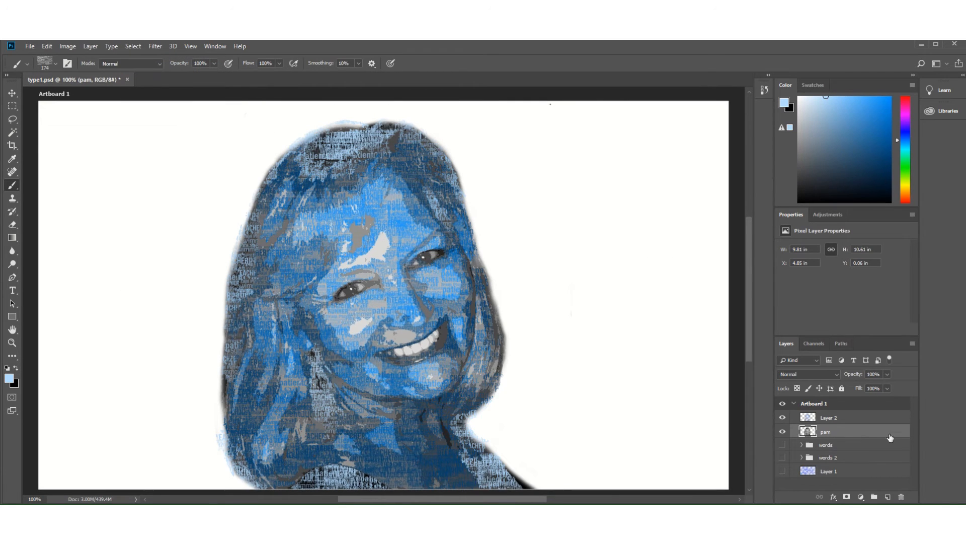
click(12, 132)
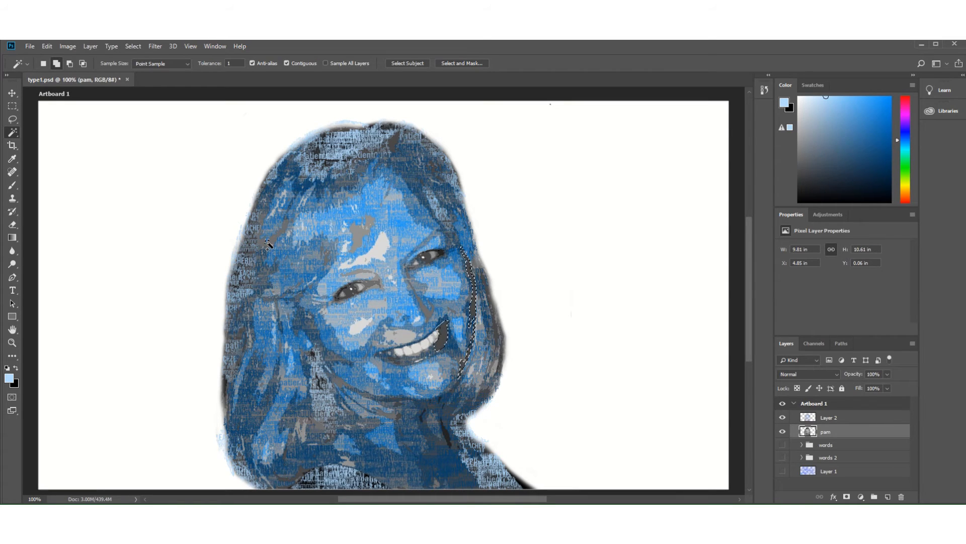
click(269, 244)
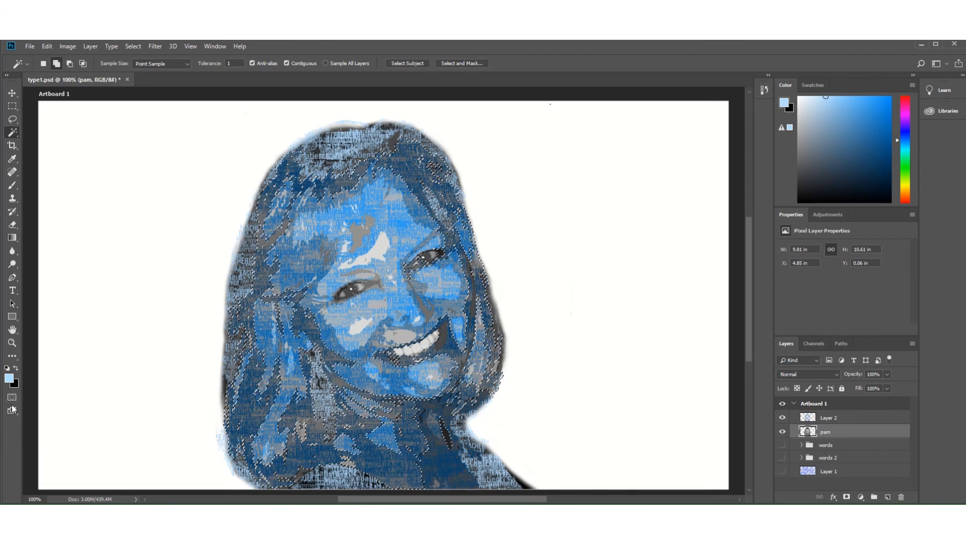
Set the foreground colour to the medium blue 4f93c8 and brush words over the selected dark areas of the hair.
click(9, 381)
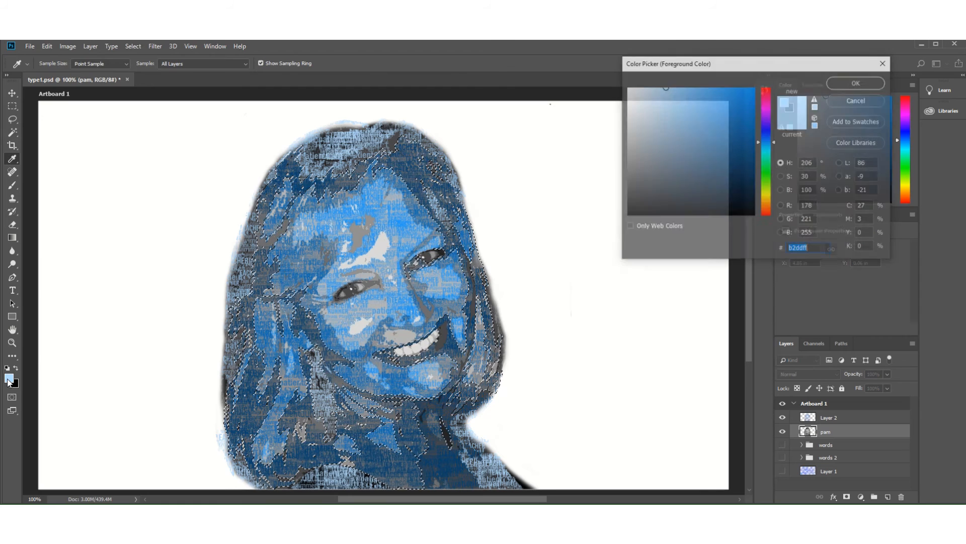
mouse_move(708, 103)
mouse_down()
mouse_move(691, 135)
mouse_move(705, 115)
mouse_up()
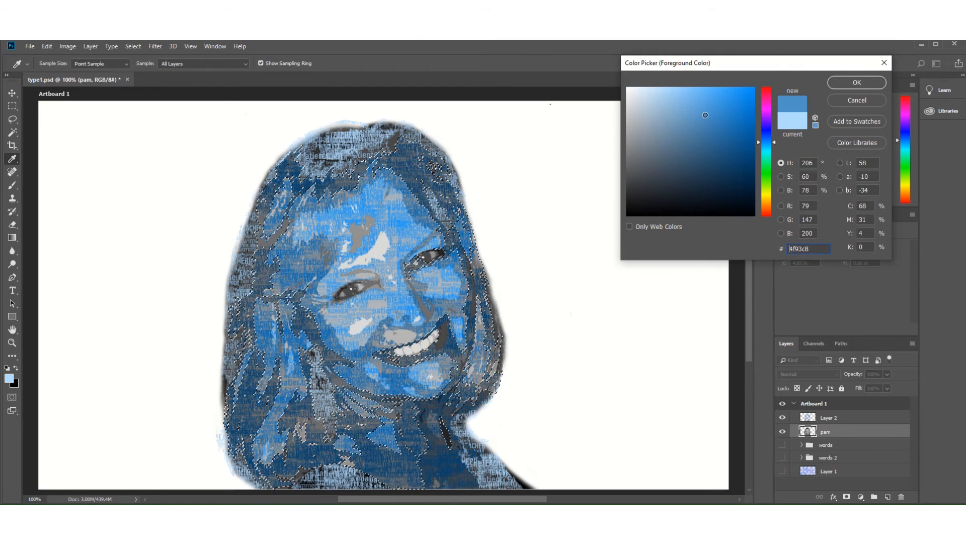
click(865, 81)
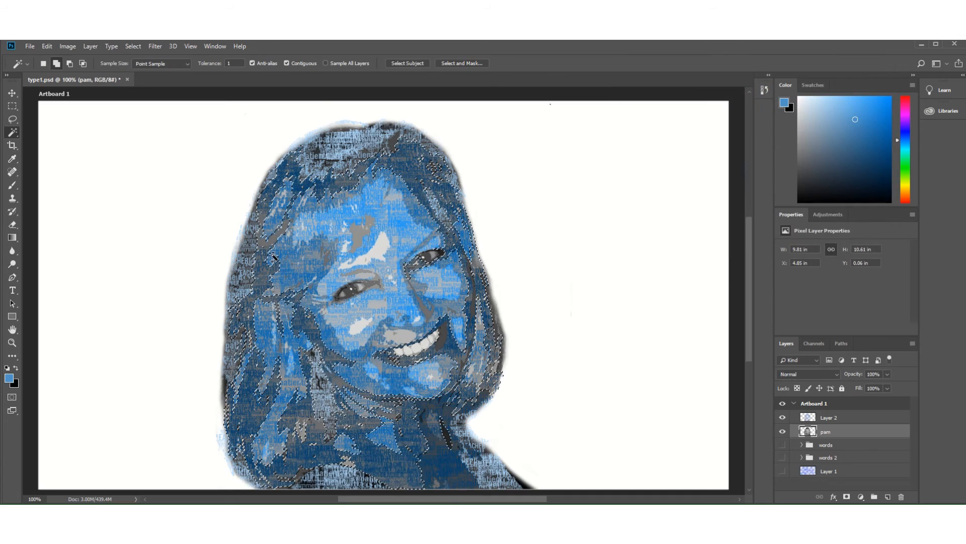
click(12, 185)
click(267, 252)
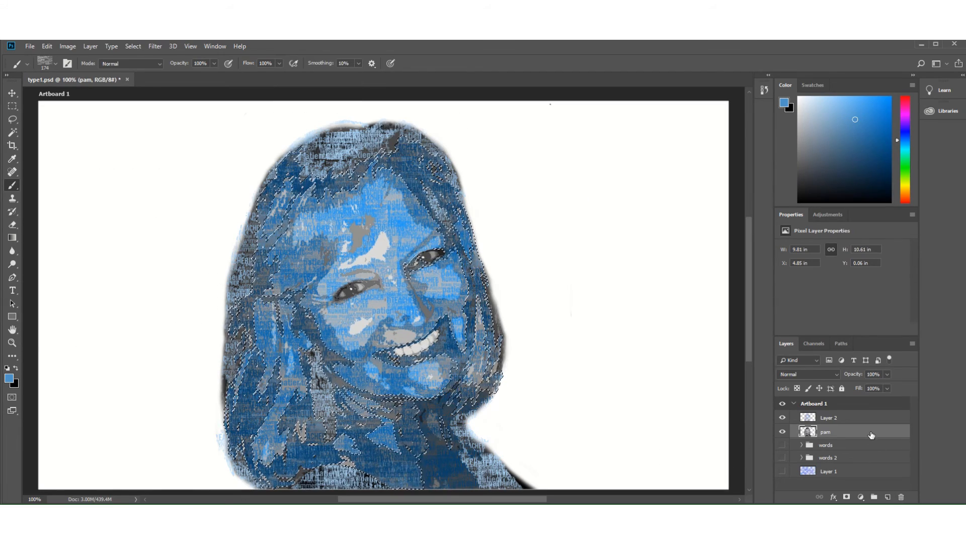
Clear the selection and Magic Wand the unfilled grey patches on the forehead, upper lip, hair beside the cheek, and neck.
click(132, 46)
click(136, 68)
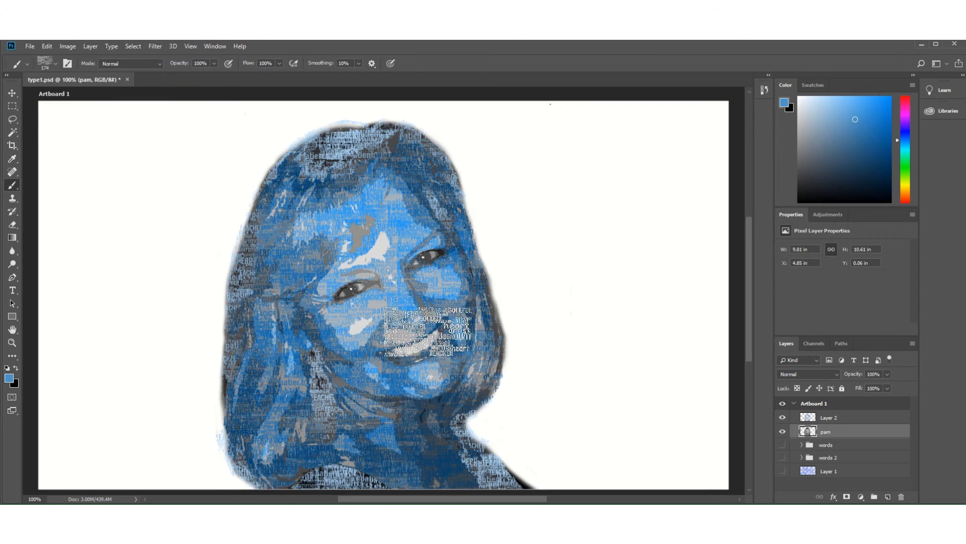
click(13, 132)
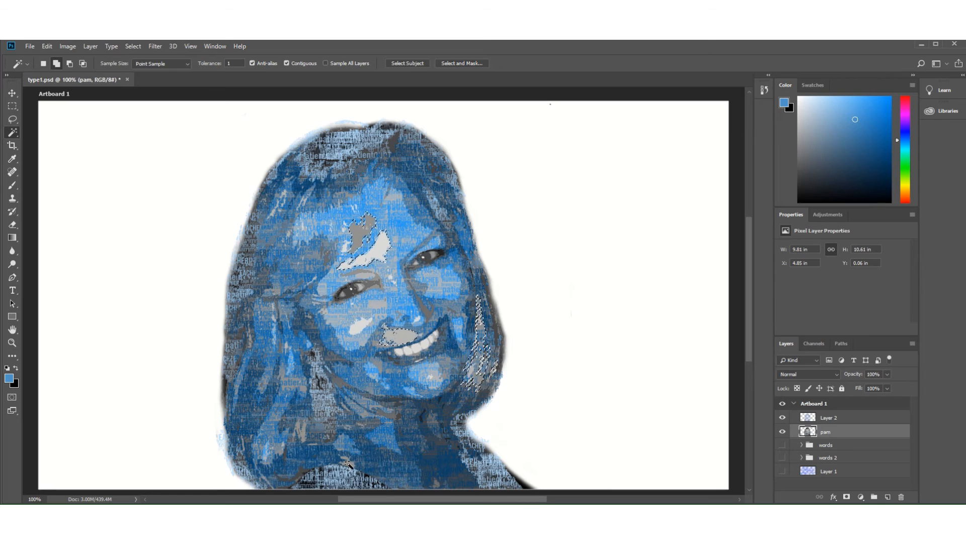
click(302, 432)
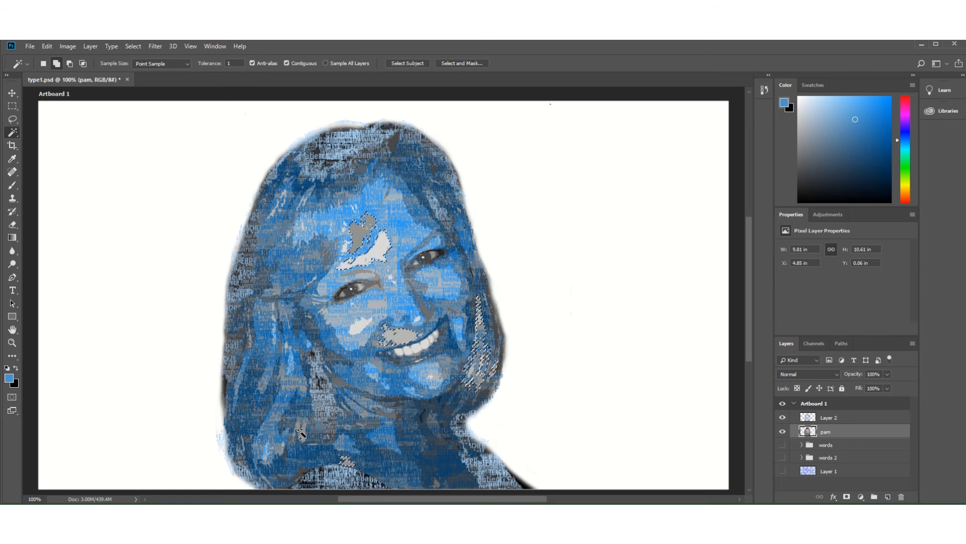
click(302, 435)
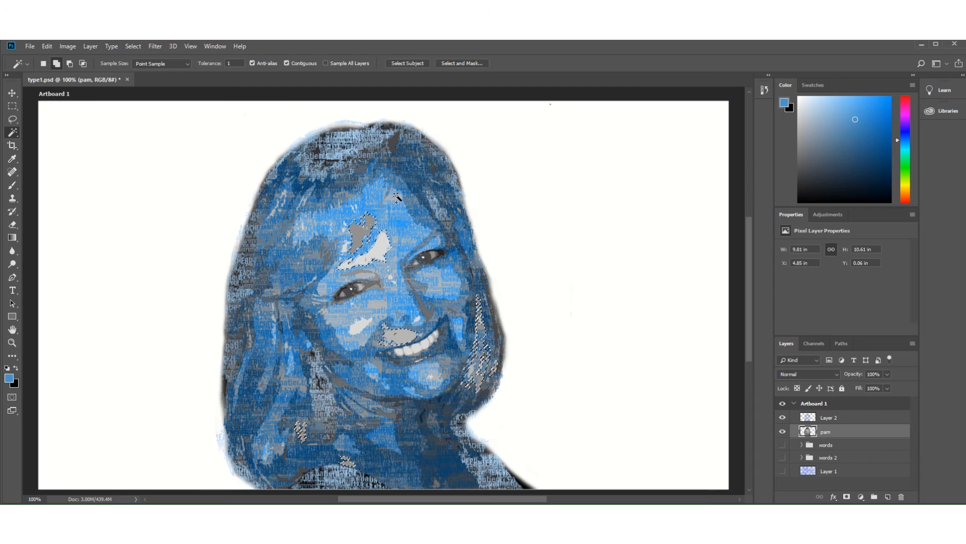
click(397, 197)
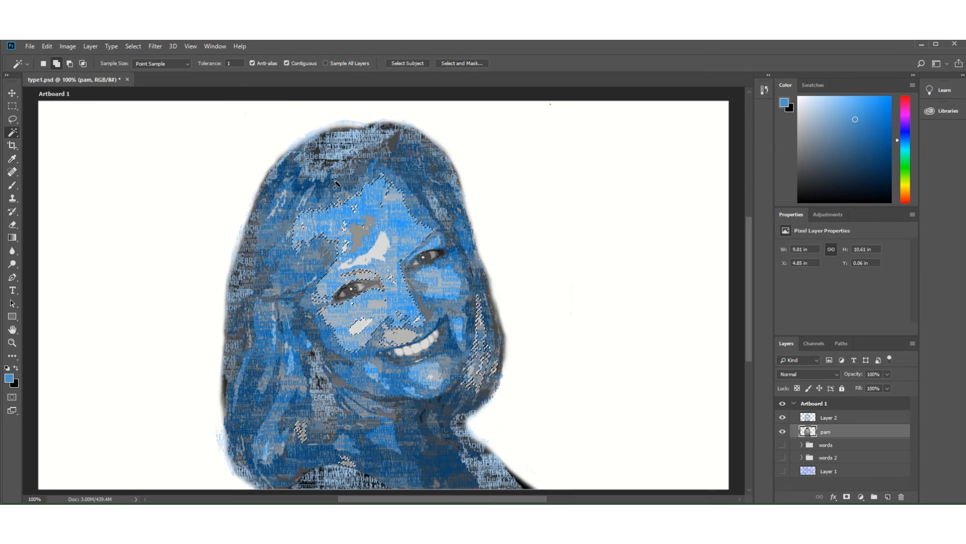
key(alt)
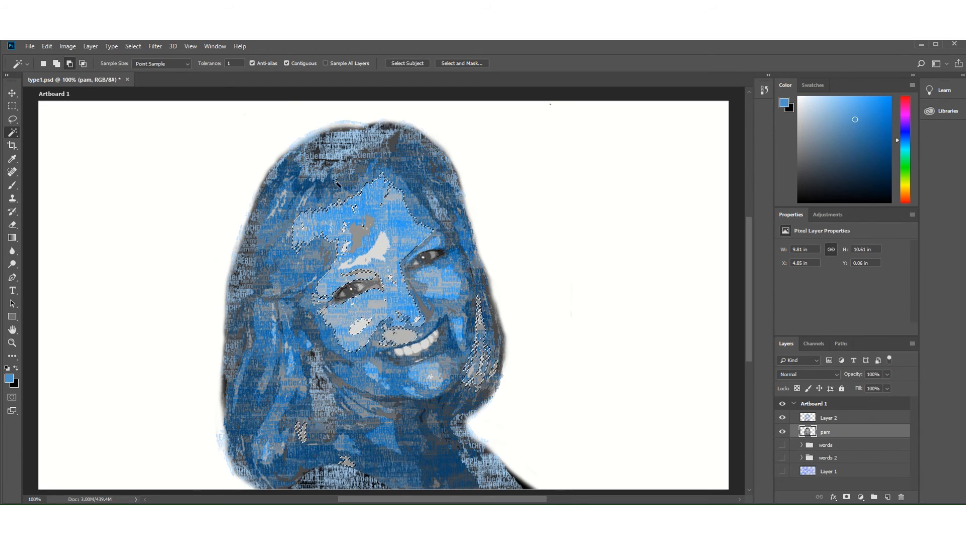
alt+click(392, 207)
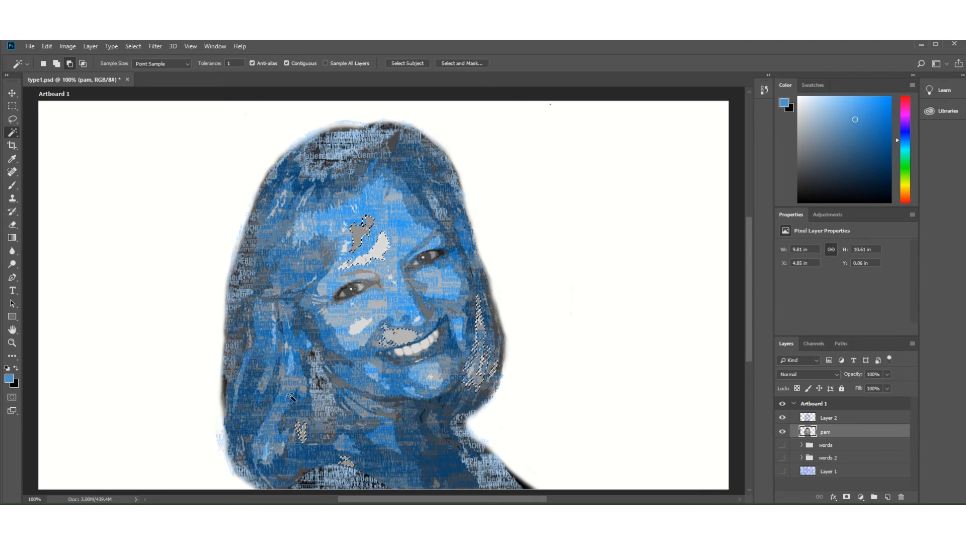
Activate Layer 2 and brush words in a pale blue over the selected forehead and upper lip patches.
click(861, 419)
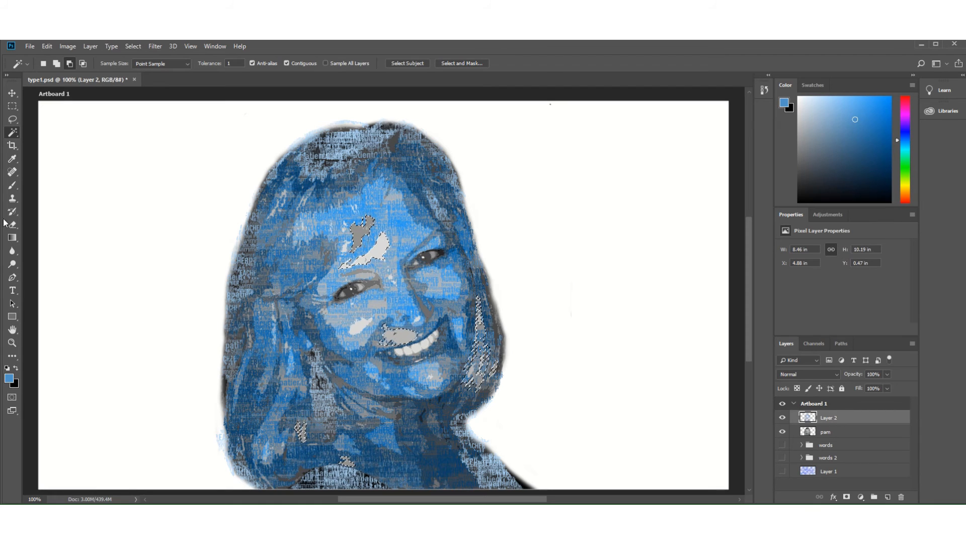
click(12, 186)
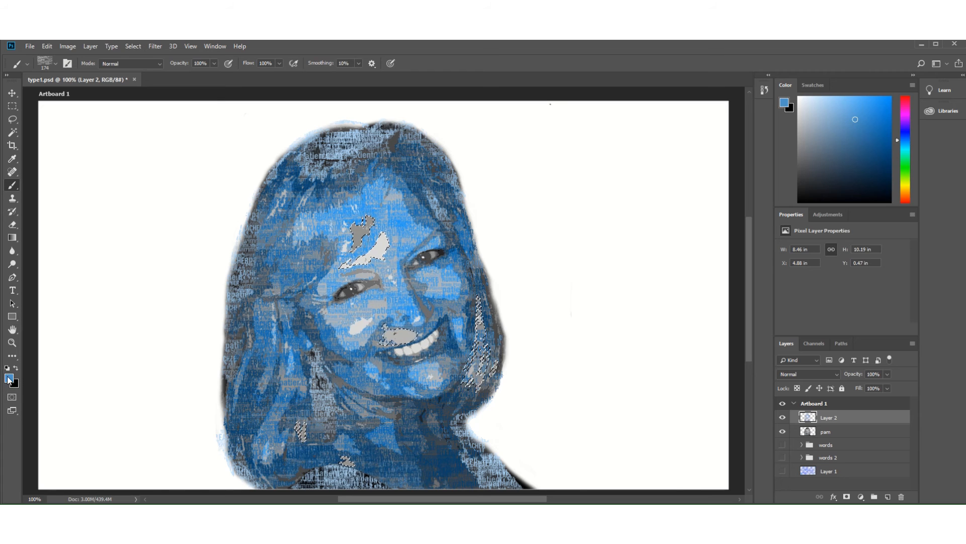
click(9, 378)
drag(659, 89, 654, 89)
click(857, 83)
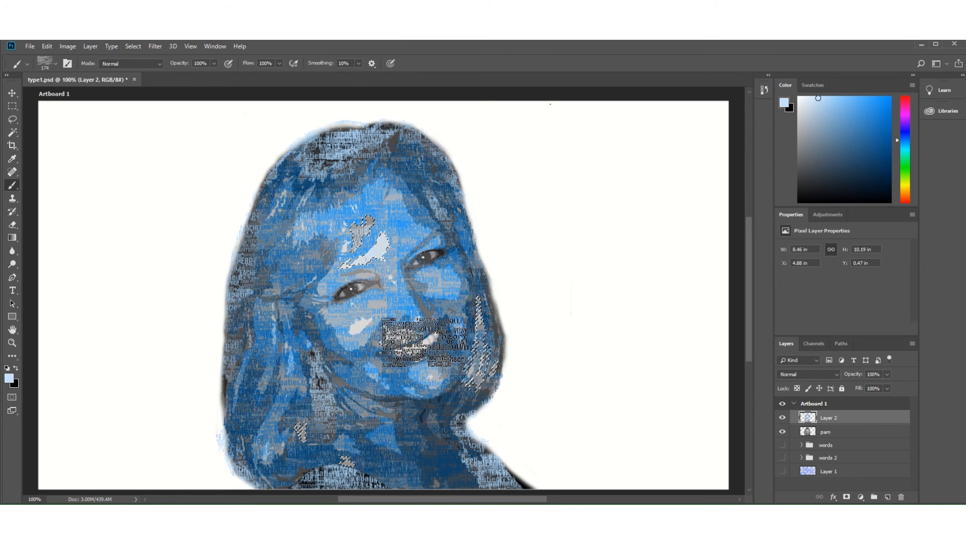
Brush words in the dark blue 074b80 over the selected forehead and hair patches and clear the selection.
click(9, 378)
text(074b80)
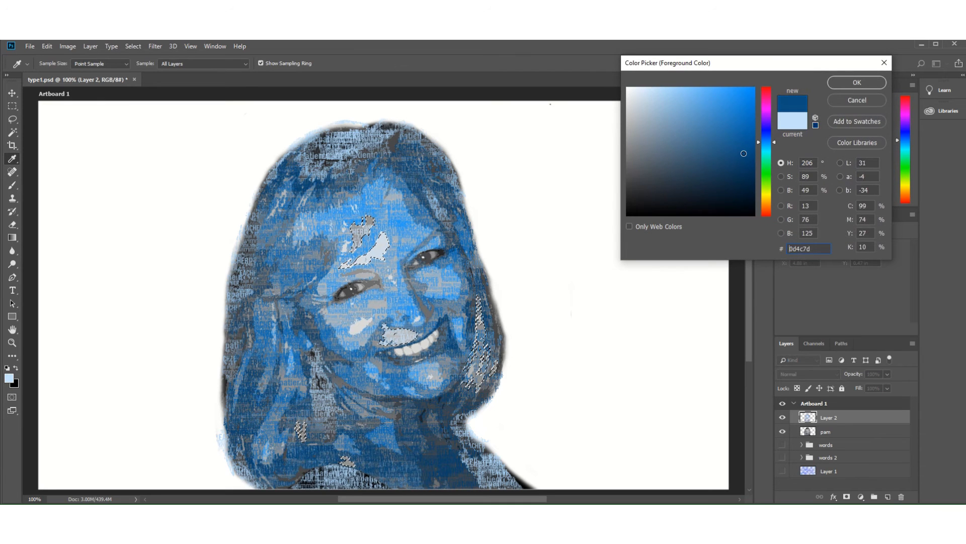
click(840, 82)
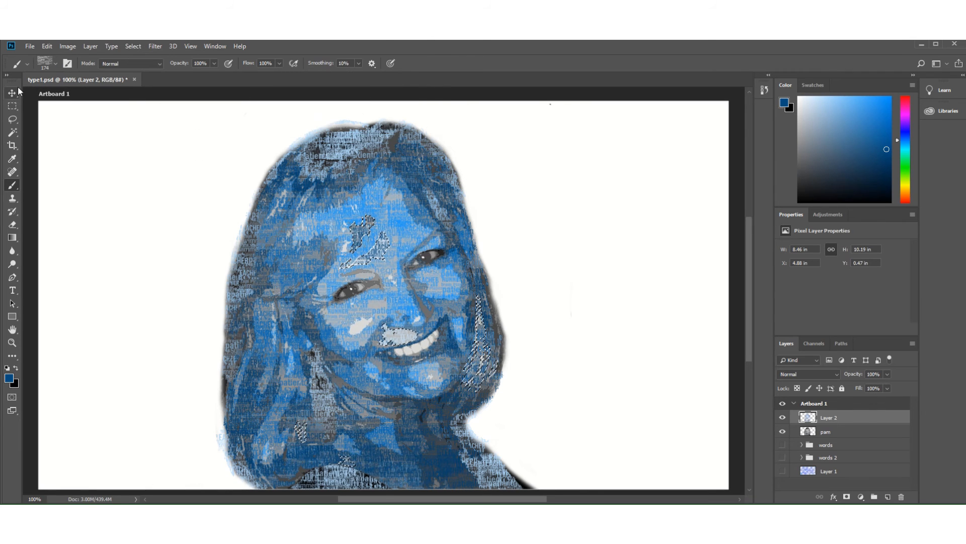
click(140, 46)
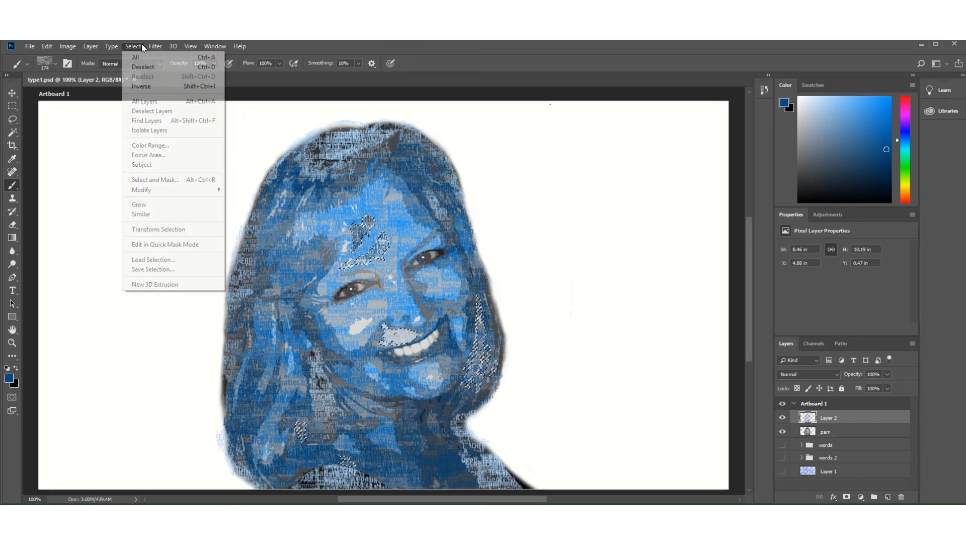
click(146, 68)
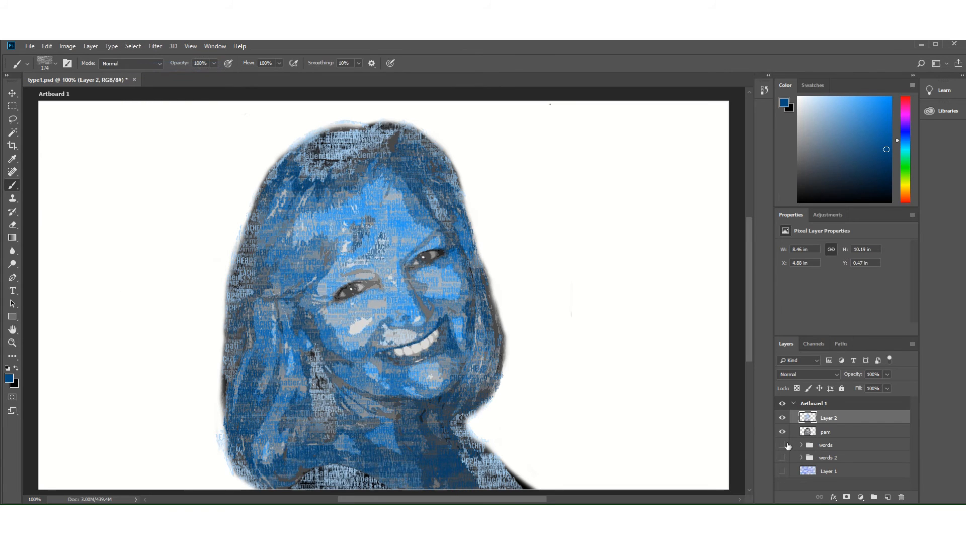
Check the word portrait without the pam photo and preview the words and words 2 groups behind it one at a time.
click(783, 431)
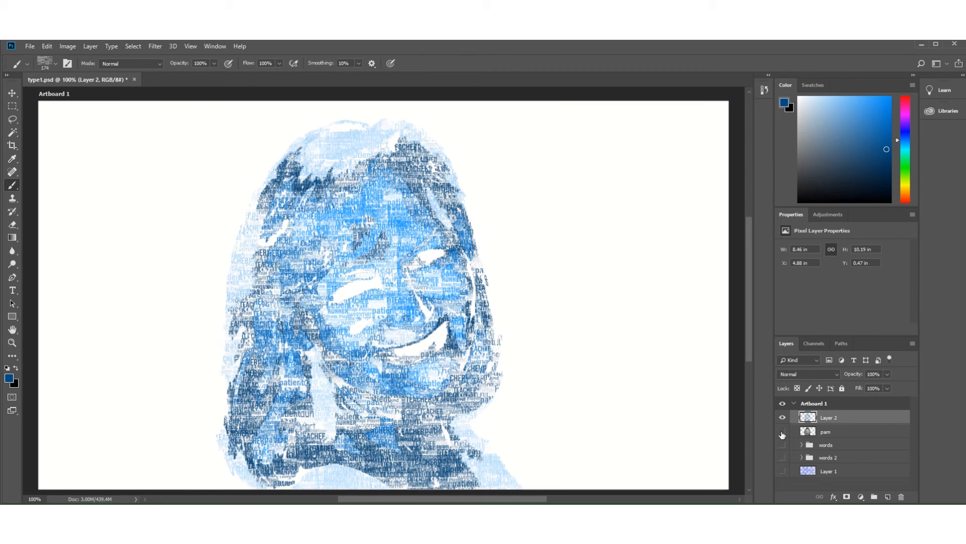
click(783, 431)
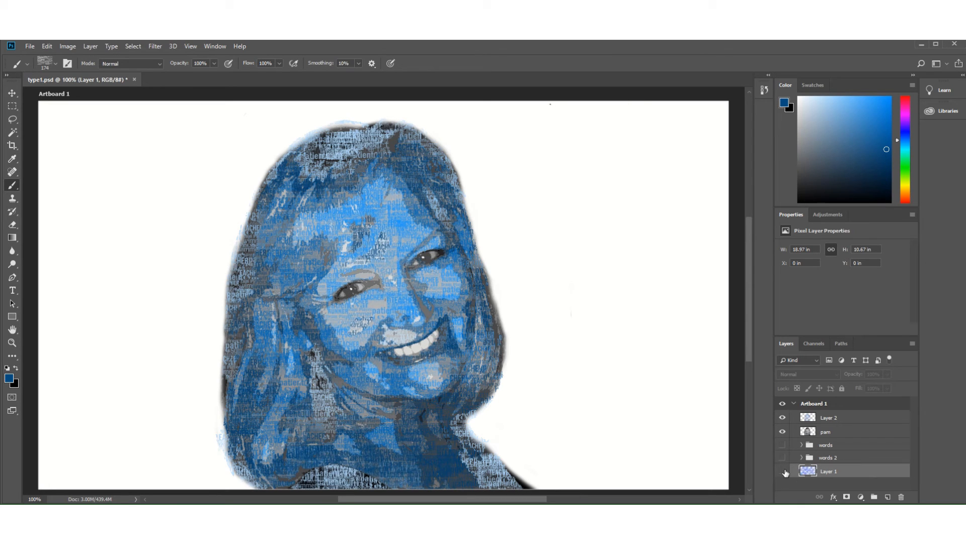
click(783, 445)
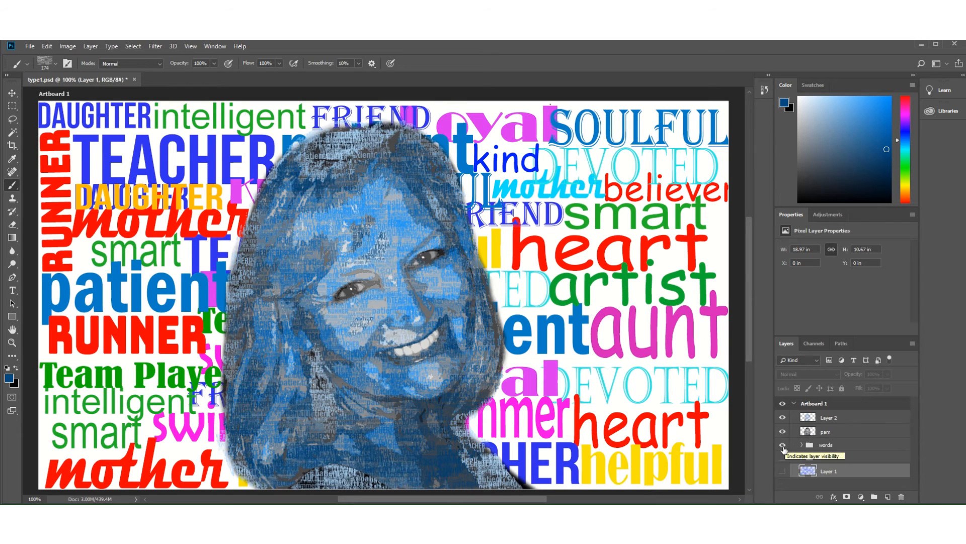
click(782, 445)
click(782, 457)
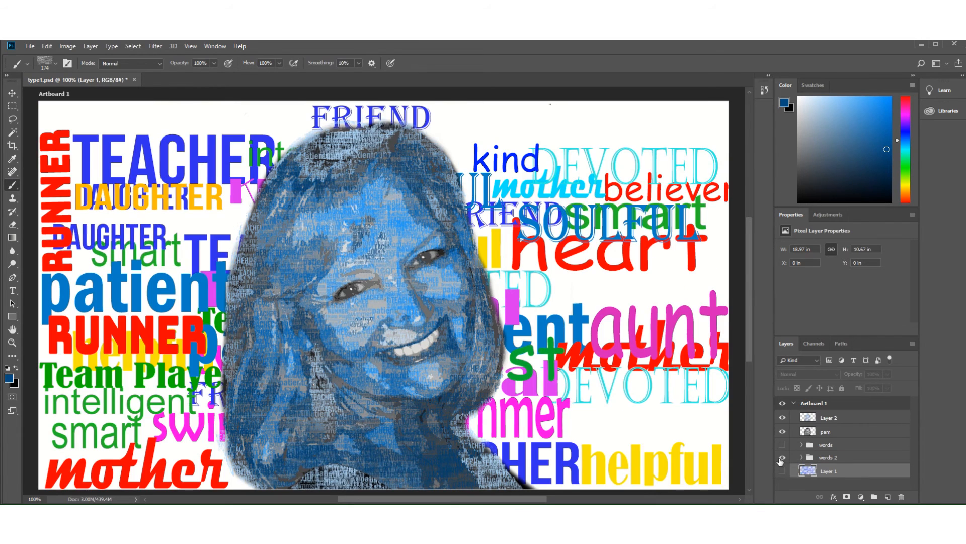
click(782, 458)
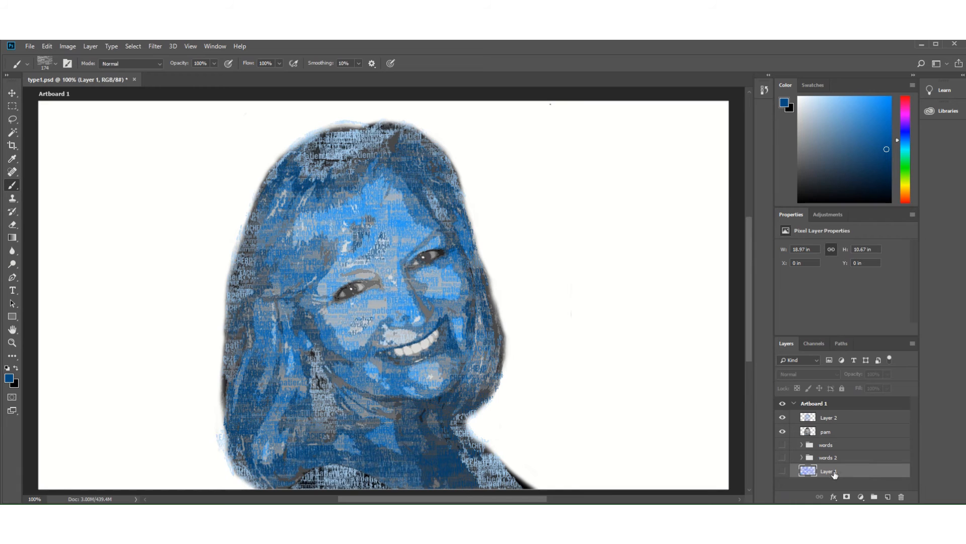
Show the Layer 1 word background and stamp two dark blue word clusters on it beside the portrait.
click(783, 471)
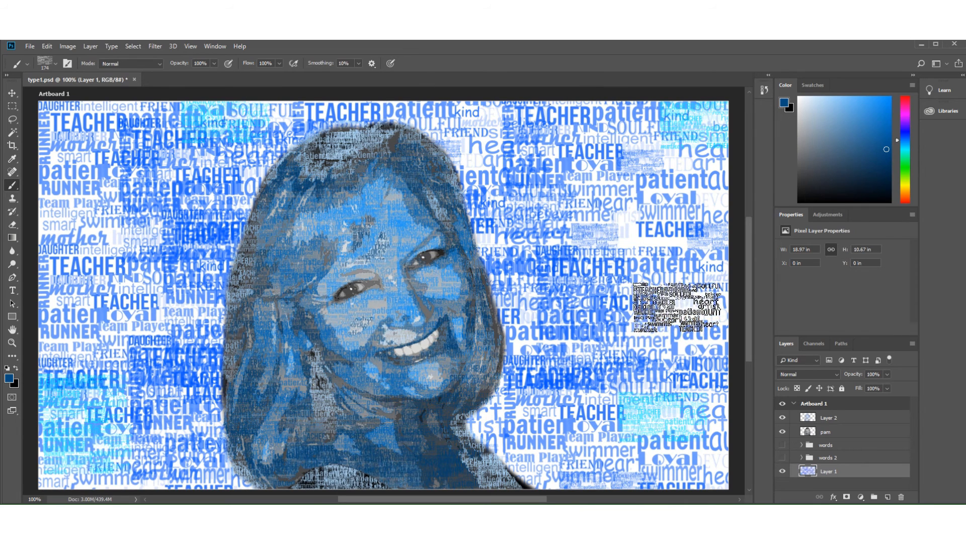
click(675, 316)
click(654, 225)
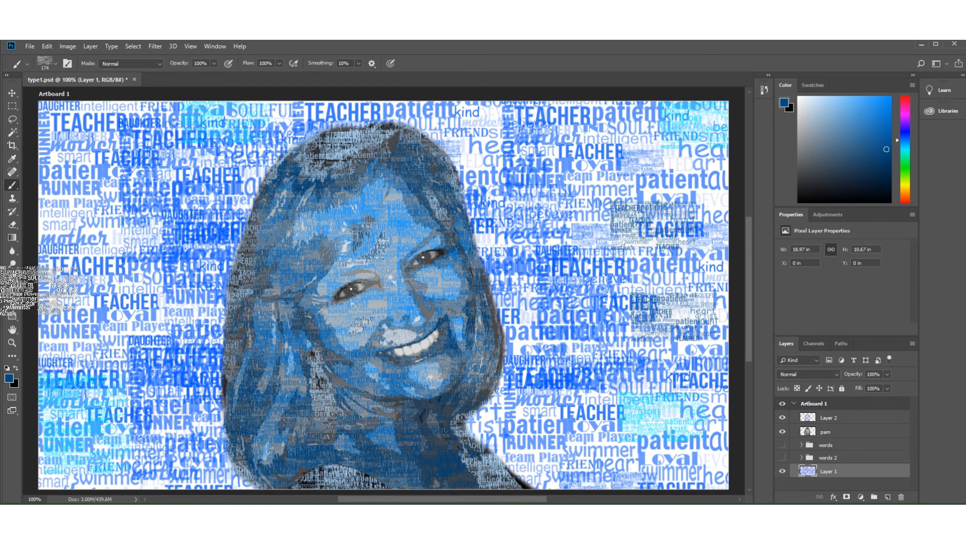
Enlarge the words brush to 338 px and stamp dark blue word clusters over the Layer 1 background beside the hair, from the lower corner upward.
click(56, 62)
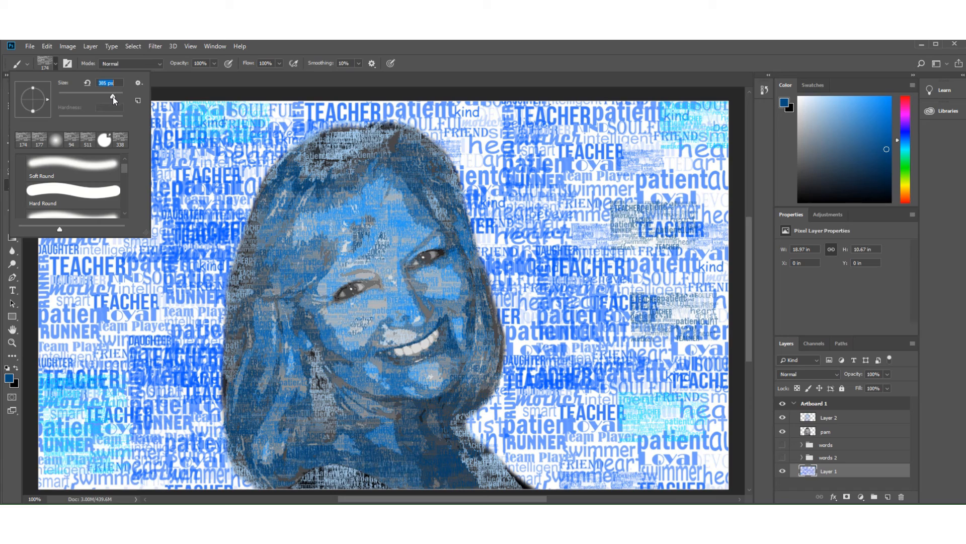
drag(113, 97, 111, 98)
click(114, 423)
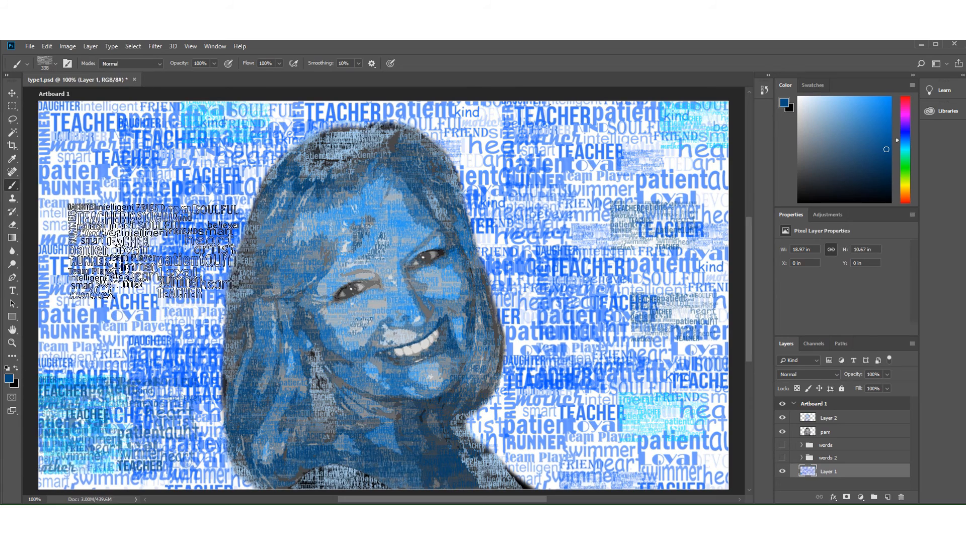
click(154, 251)
click(111, 338)
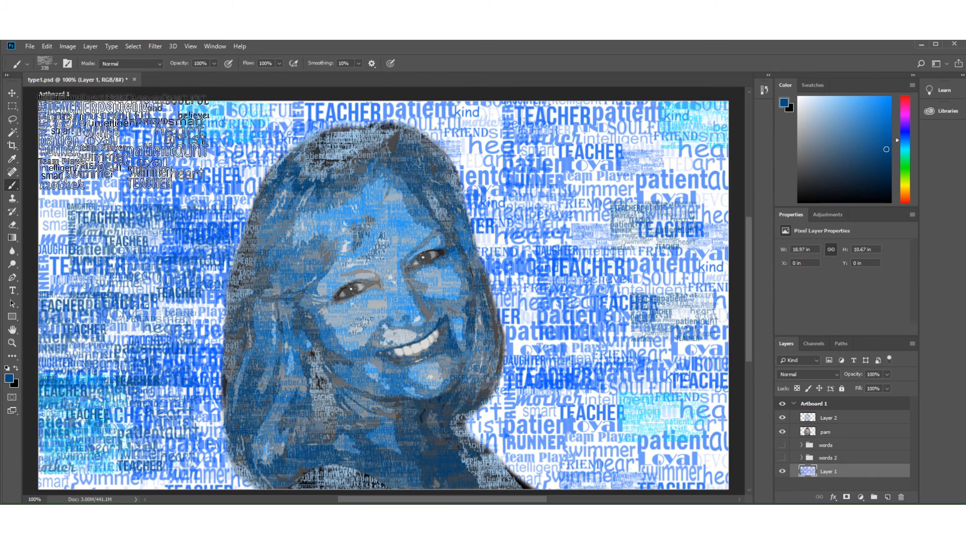
click(126, 146)
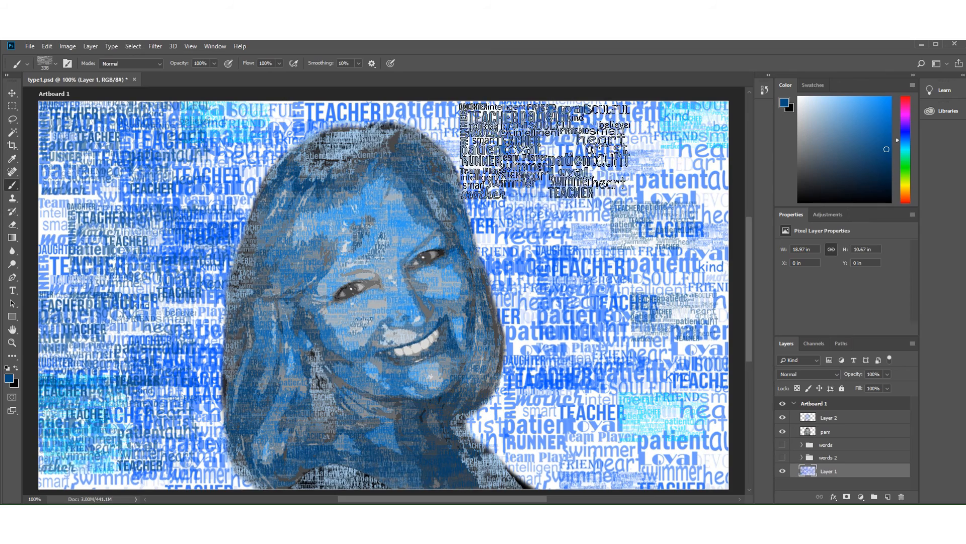
Stamp more dark blue word clusters over the background on the portrait's other side, from the upper corner down past the shoulder.
click(544, 151)
click(640, 194)
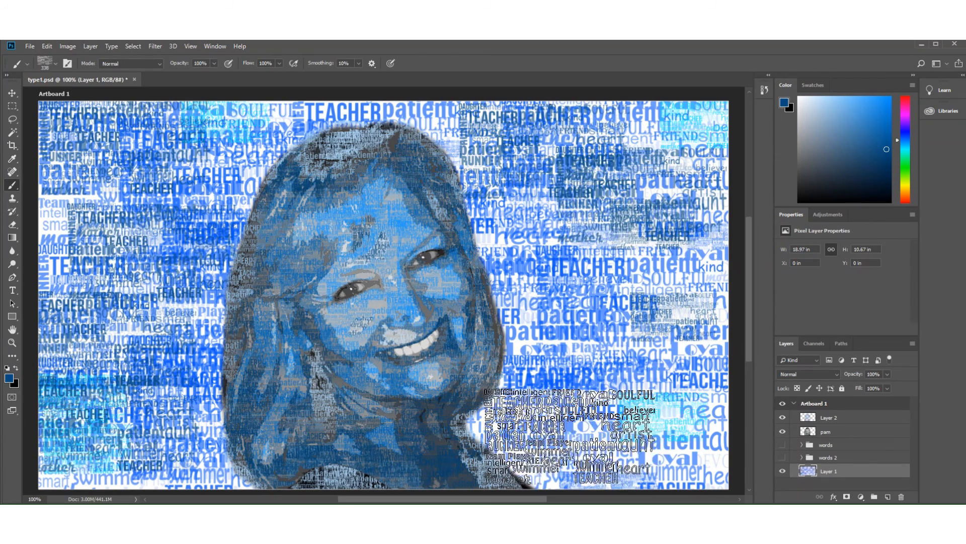
click(569, 437)
click(659, 453)
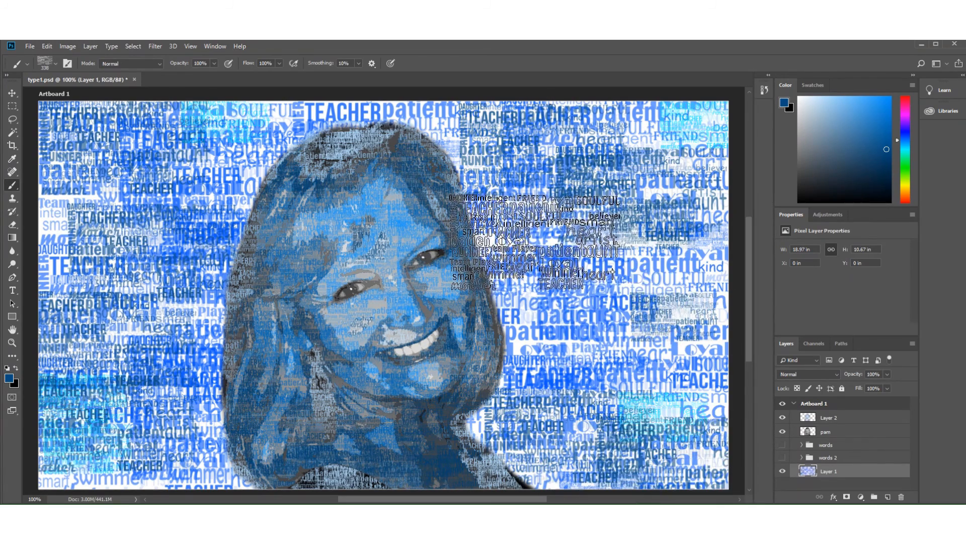
click(535, 242)
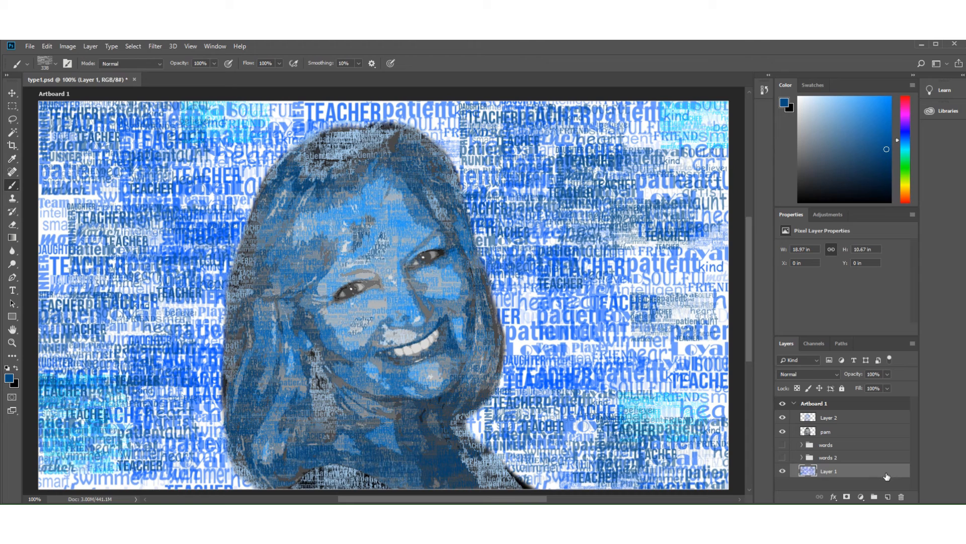
click(120, 472)
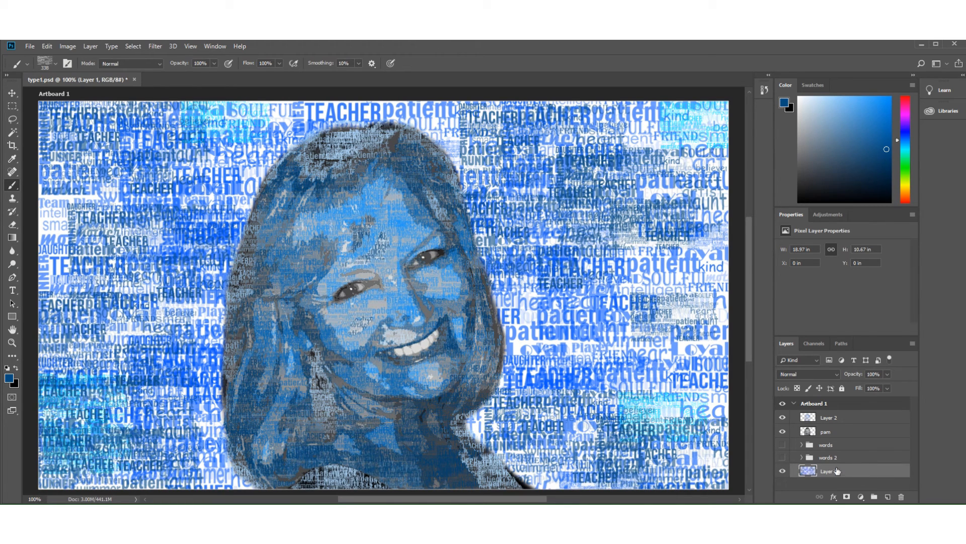
Show the words and words 2 groups and try the Multiply blend mode on words 2.
click(783, 458)
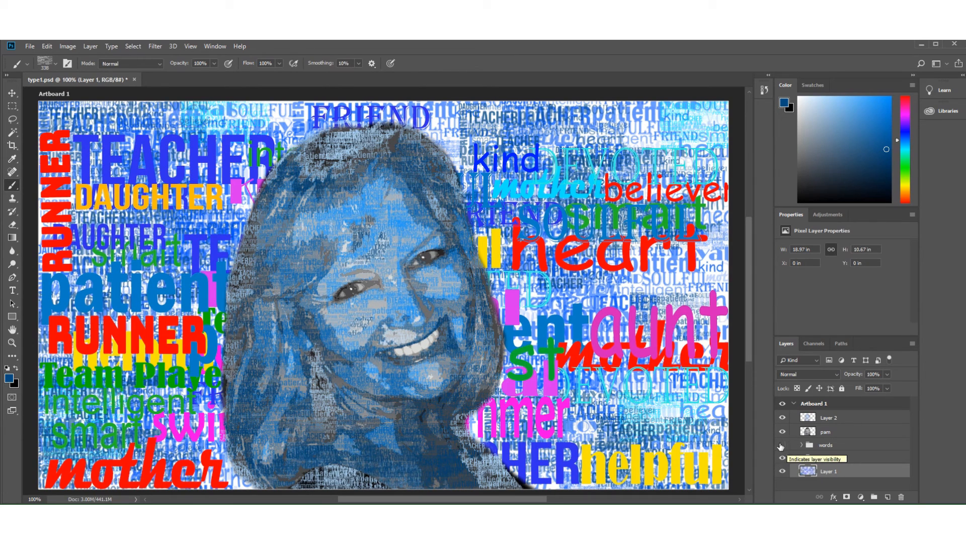
click(782, 445)
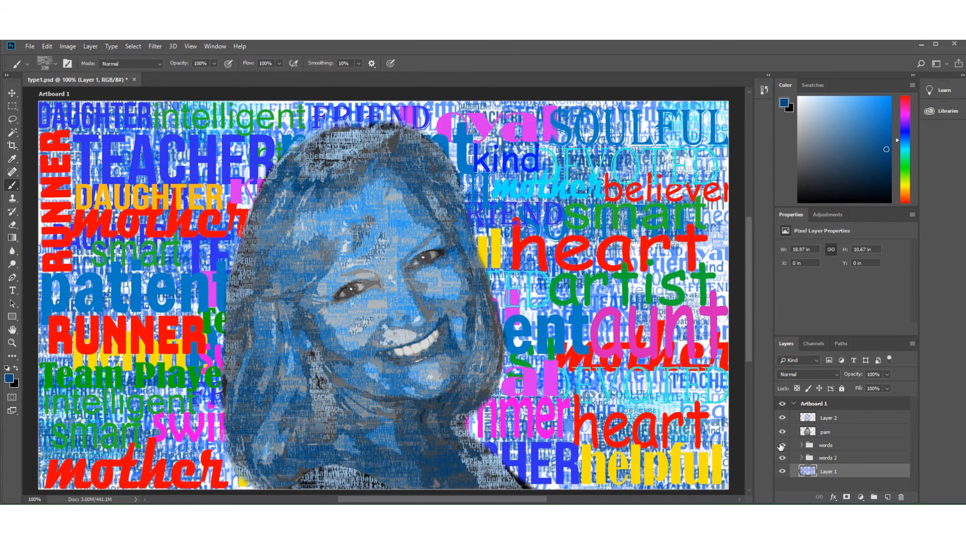
click(871, 459)
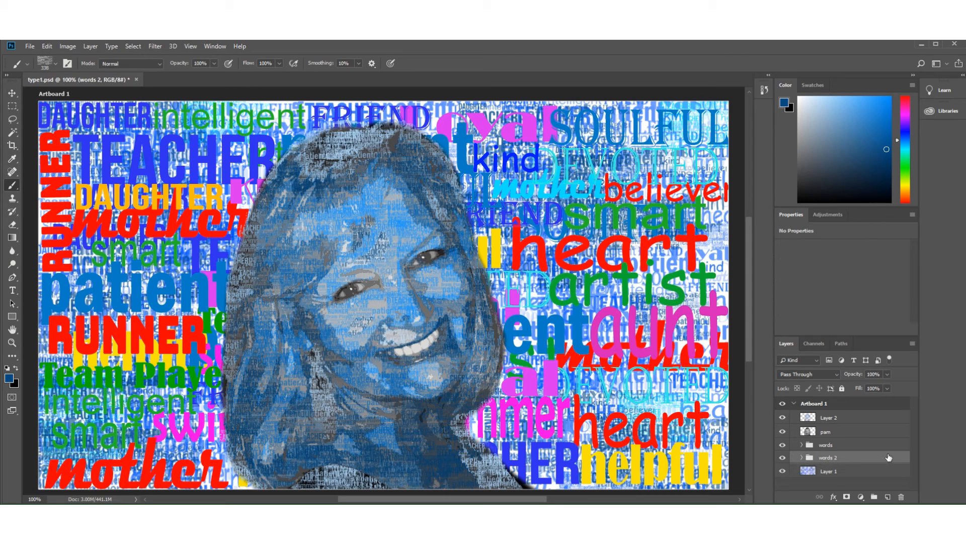
click(838, 374)
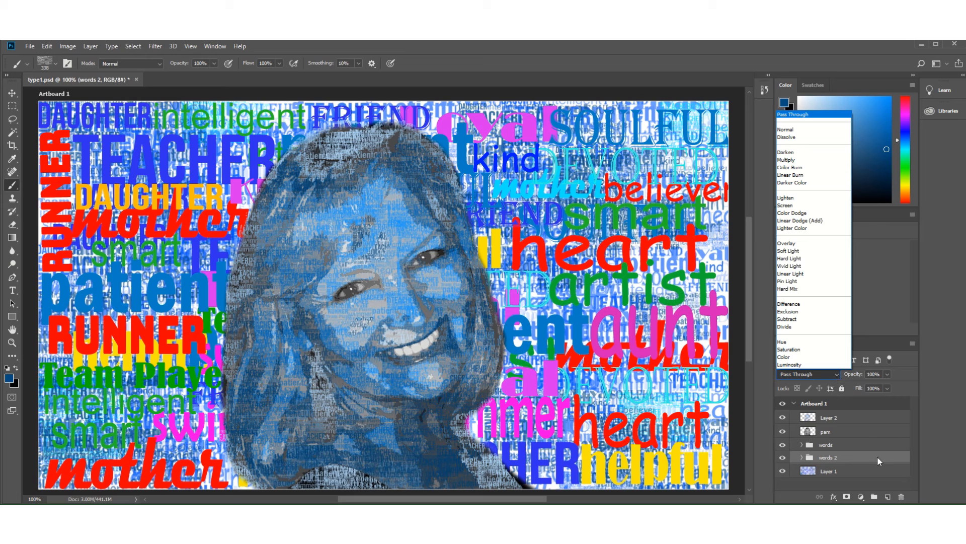
click(788, 160)
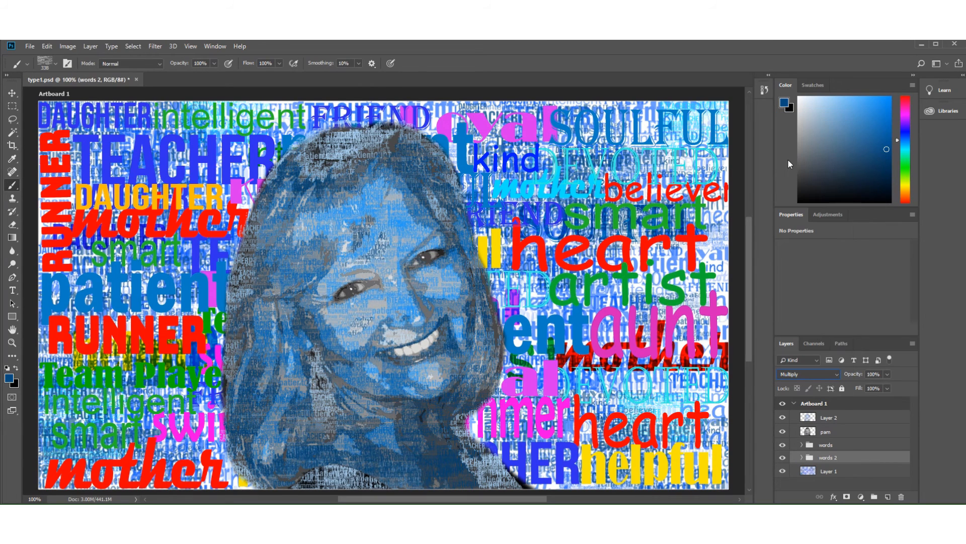
Try the Lighten blend mode on the words group and switch it to Hard Mix.
click(854, 445)
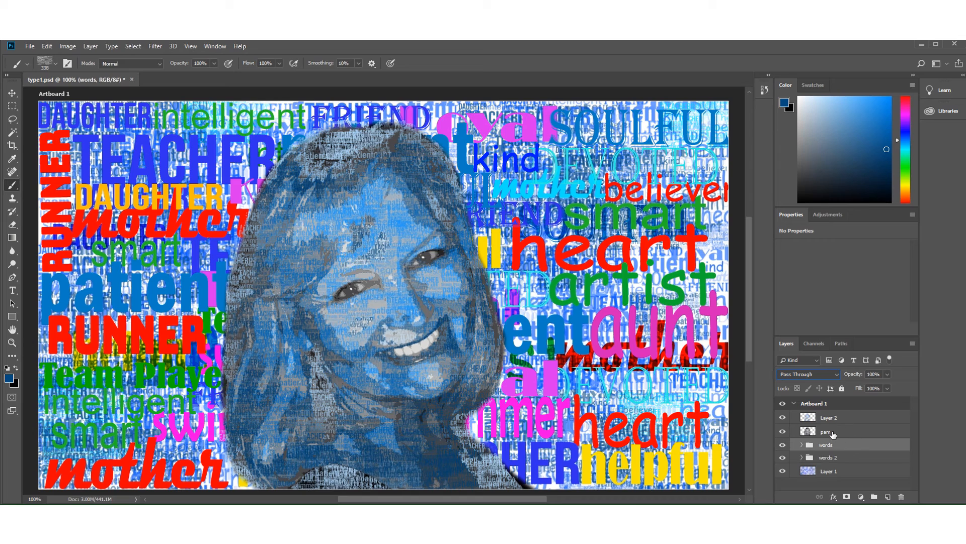
click(822, 375)
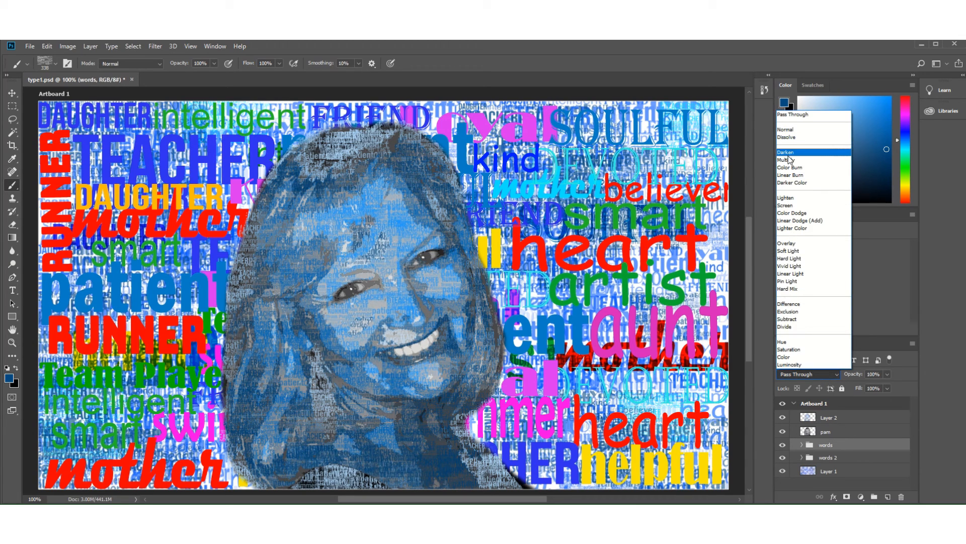
click(785, 198)
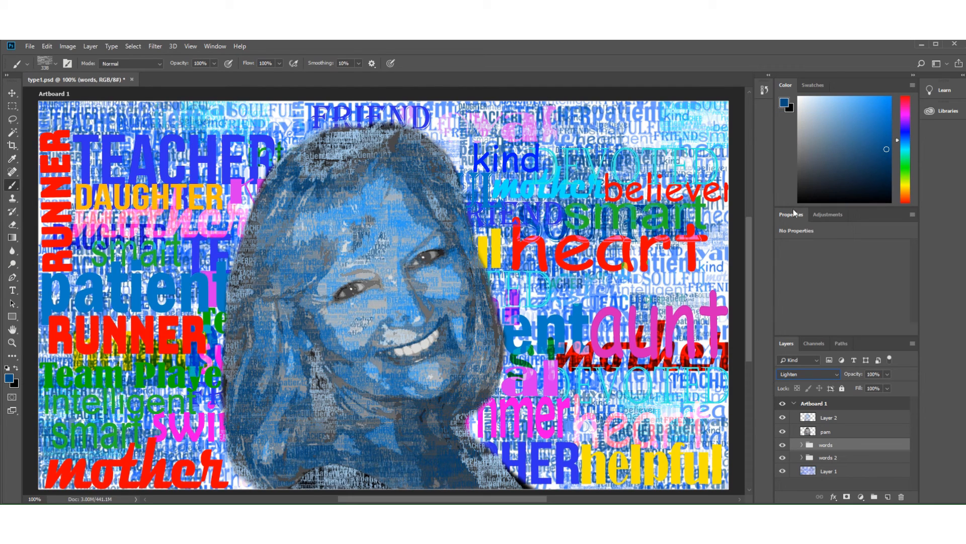
click(837, 373)
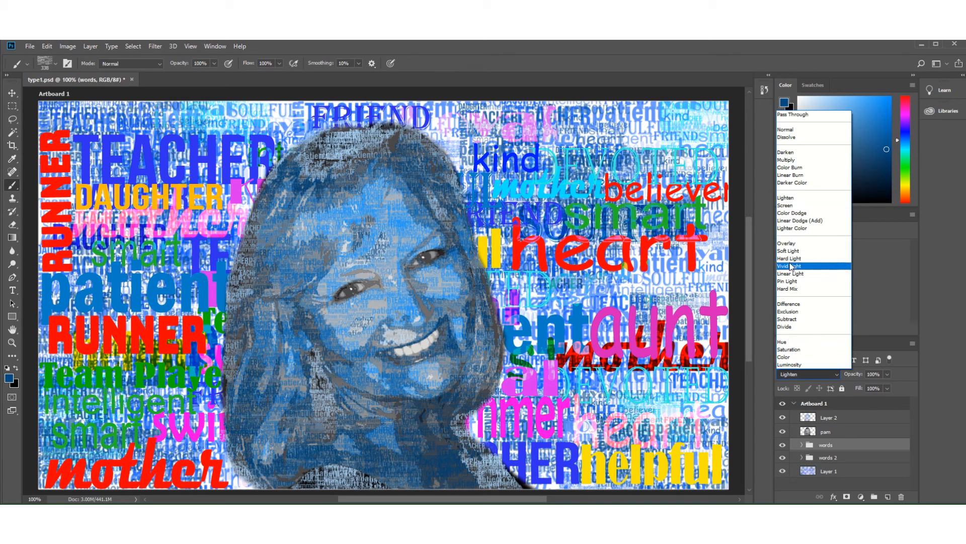
click(791, 289)
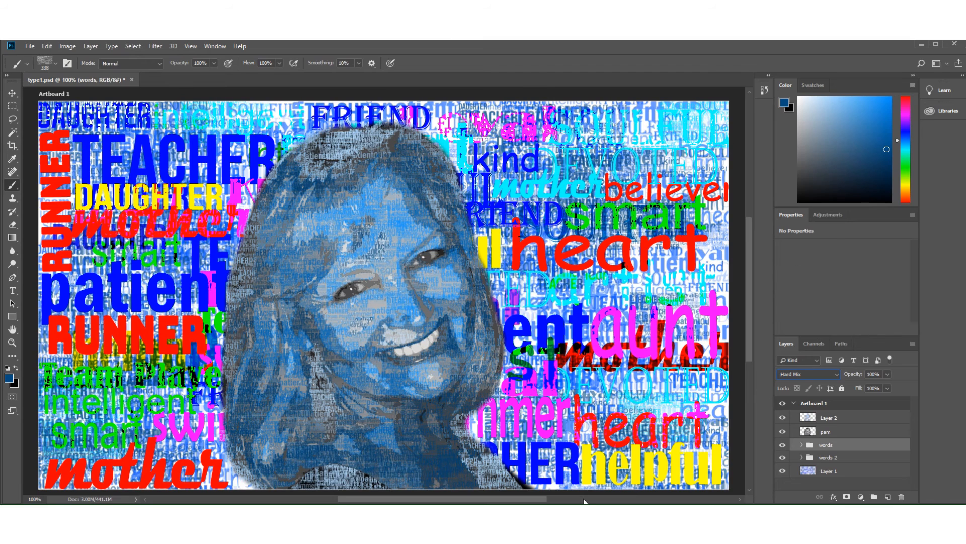
Hide the words group, keep words 2 shown and set its blend mode to Soft Light.
click(782, 446)
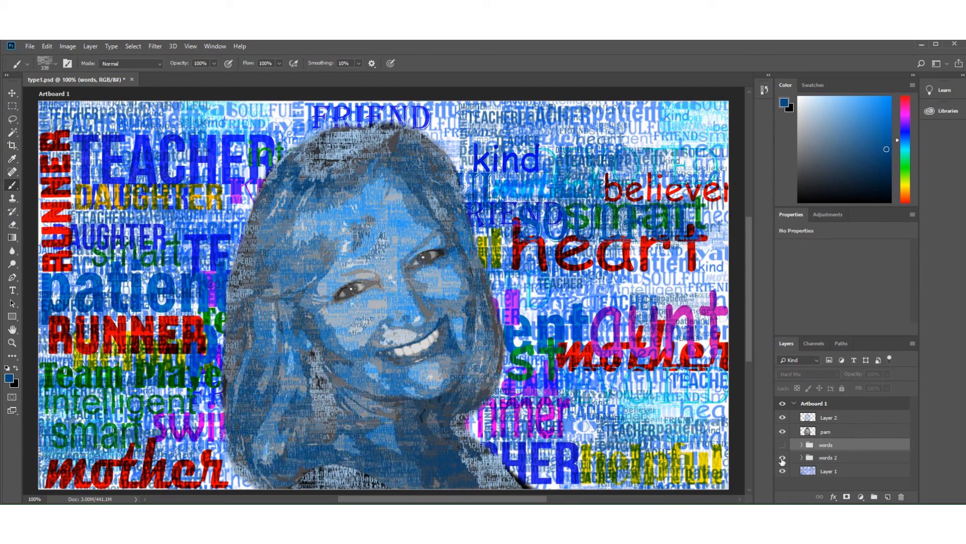
click(782, 458)
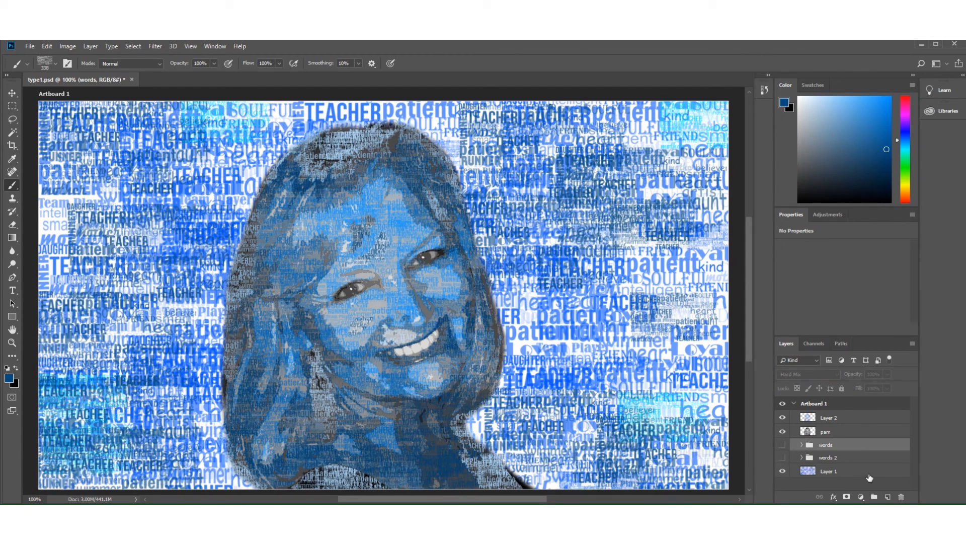
click(782, 459)
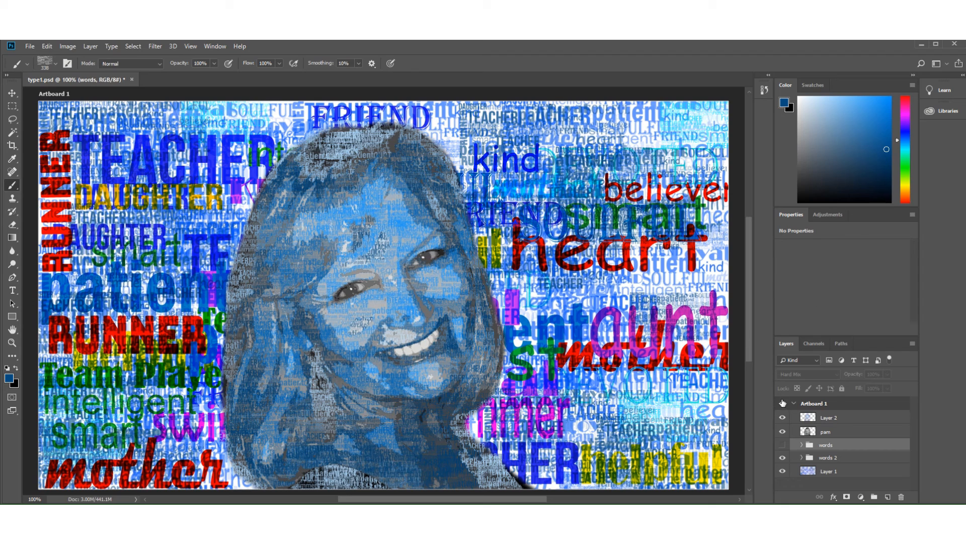
click(815, 361)
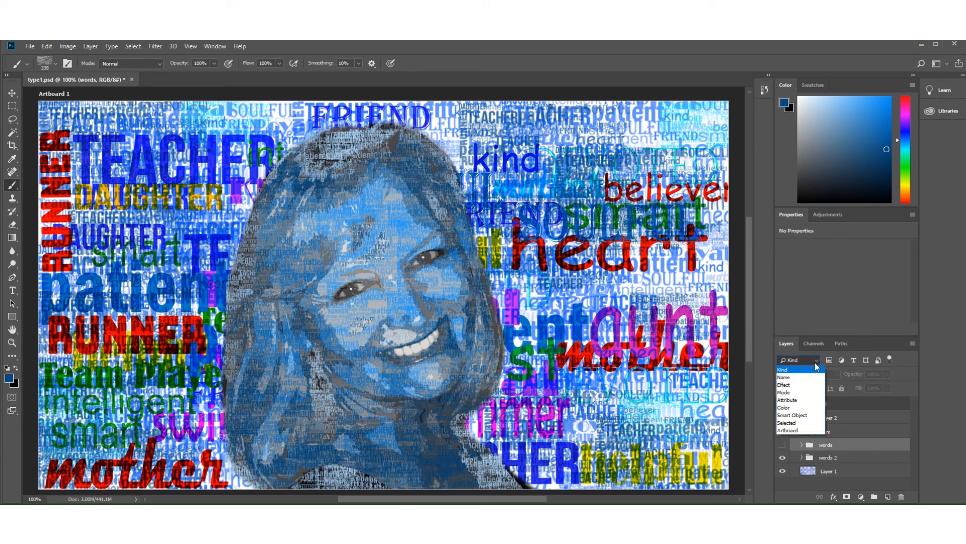
click(848, 392)
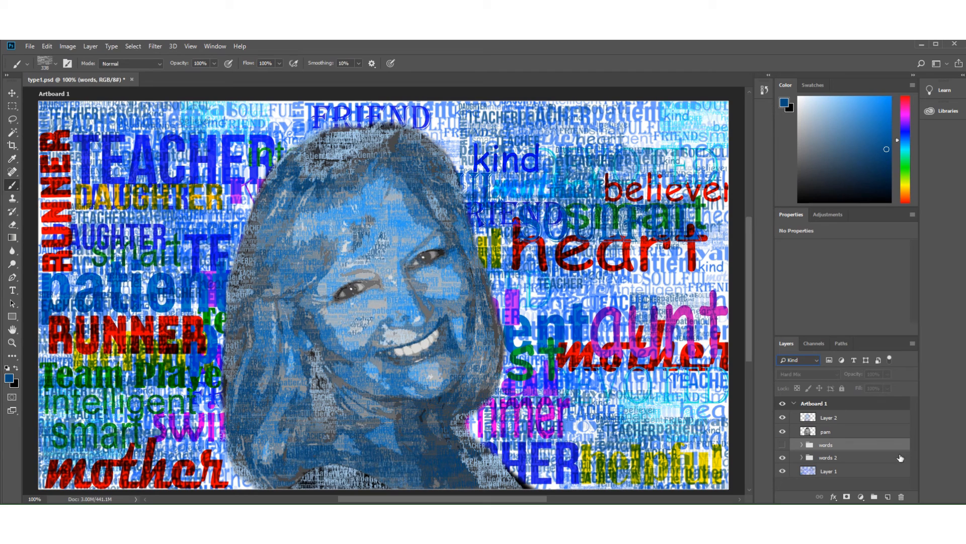
click(867, 459)
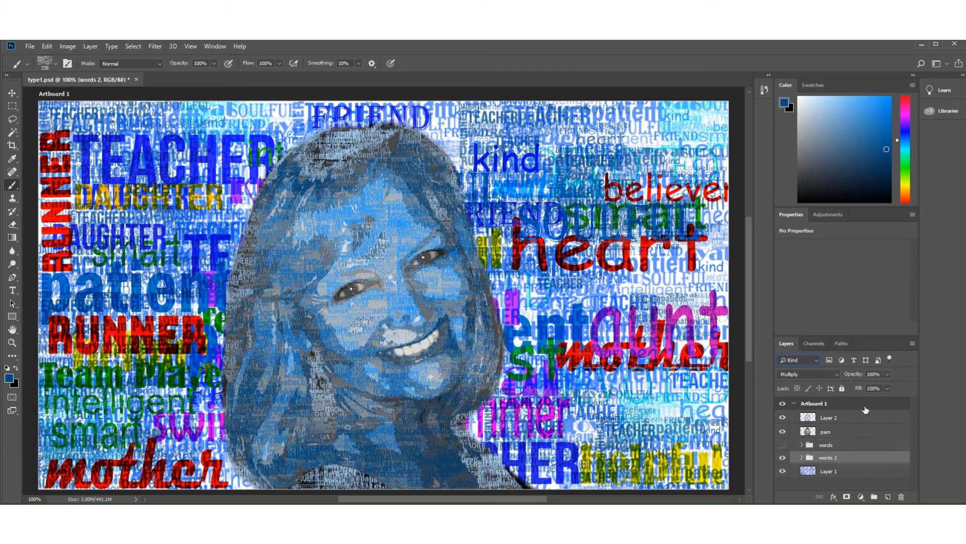
click(836, 375)
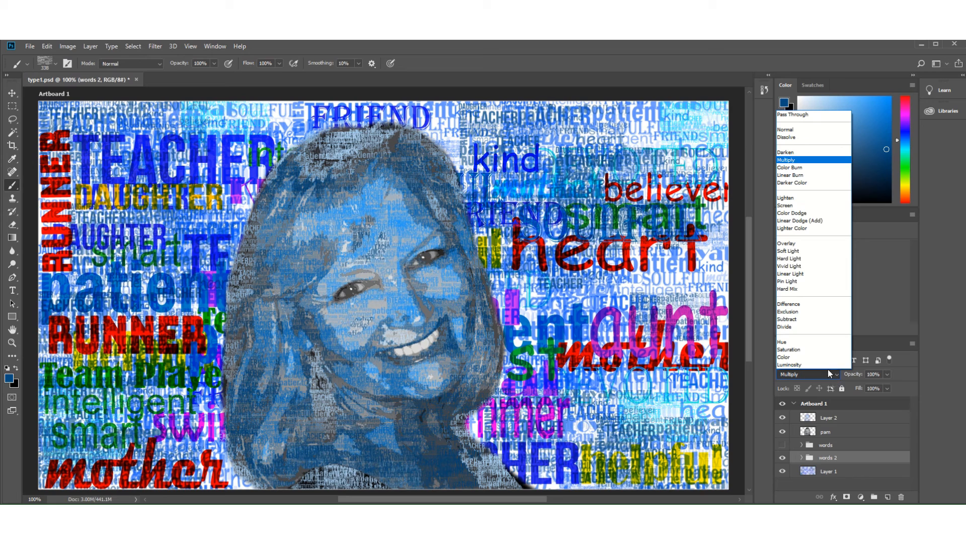
click(788, 251)
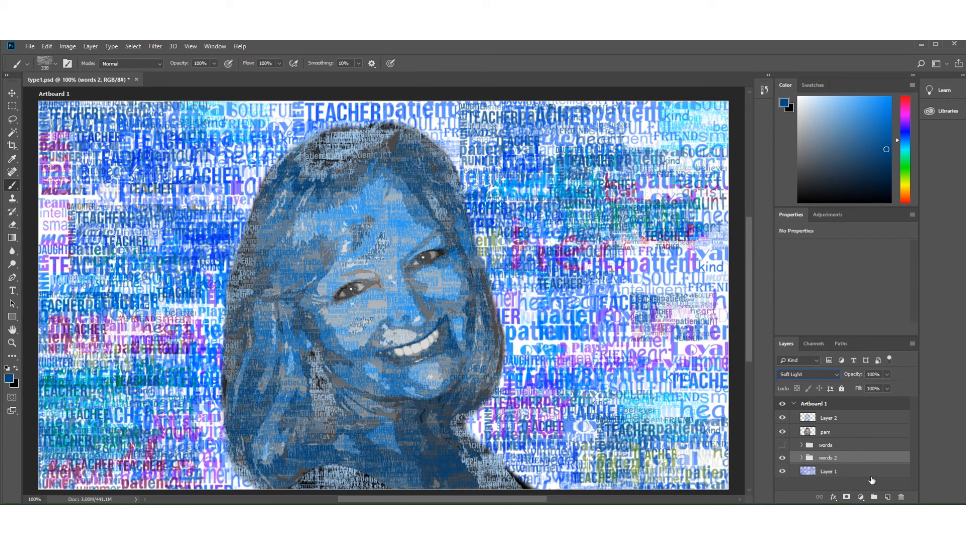
Add a black Multiply drop shadow to the pam layer with distance 9 px, spread 6% and size 57 px.
click(864, 432)
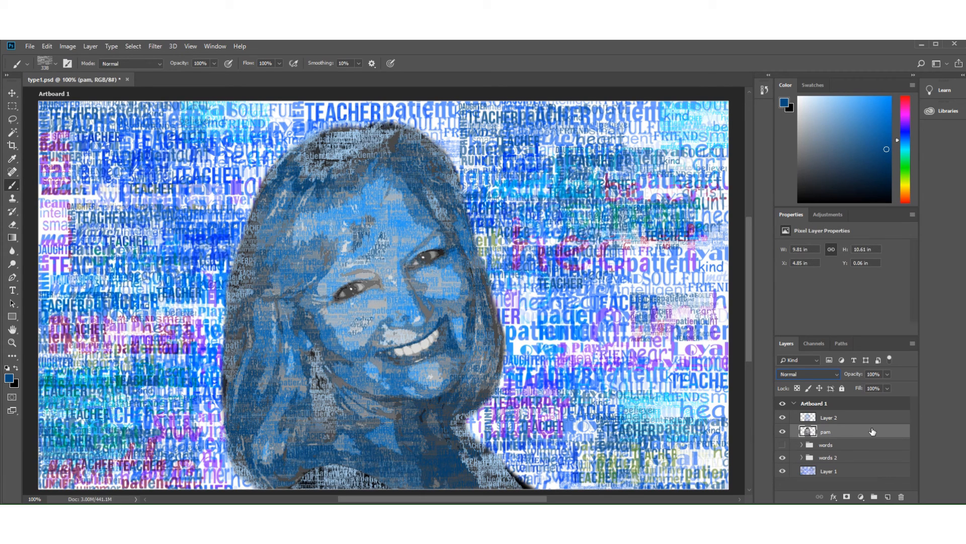
click(833, 497)
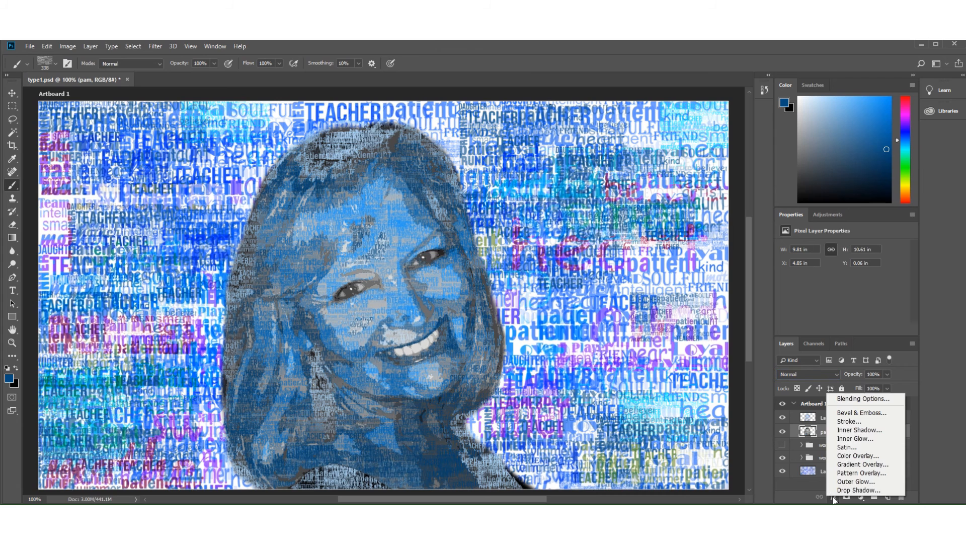
click(865, 398)
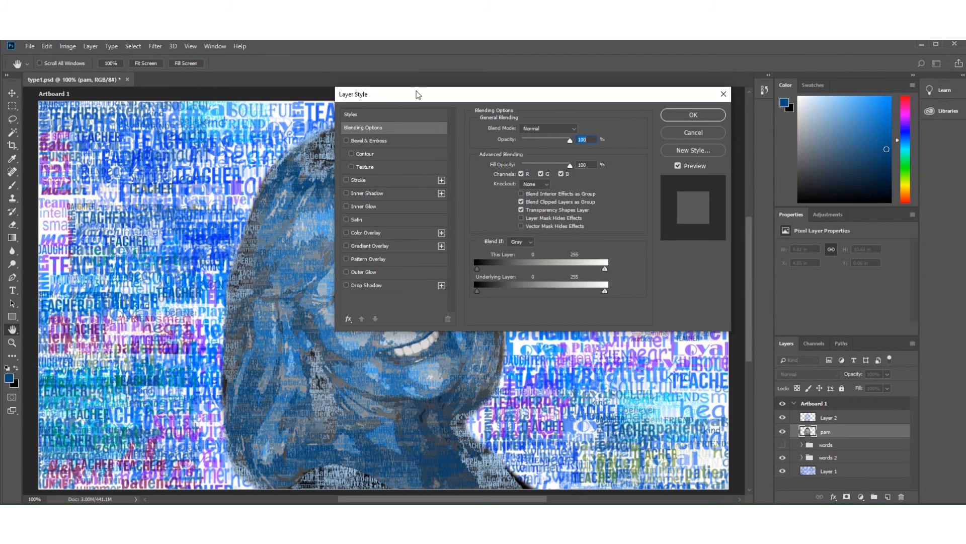
drag(416, 93, 639, 66)
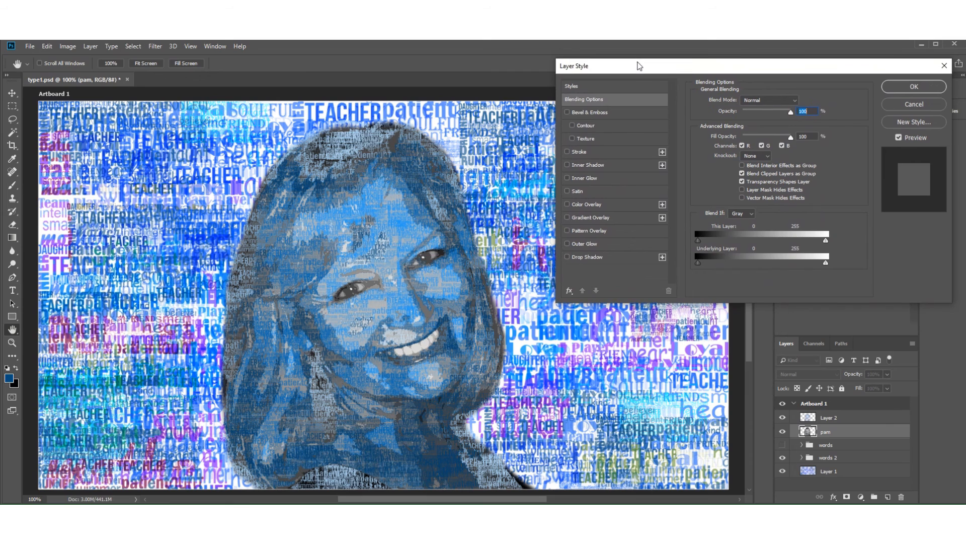
click(621, 256)
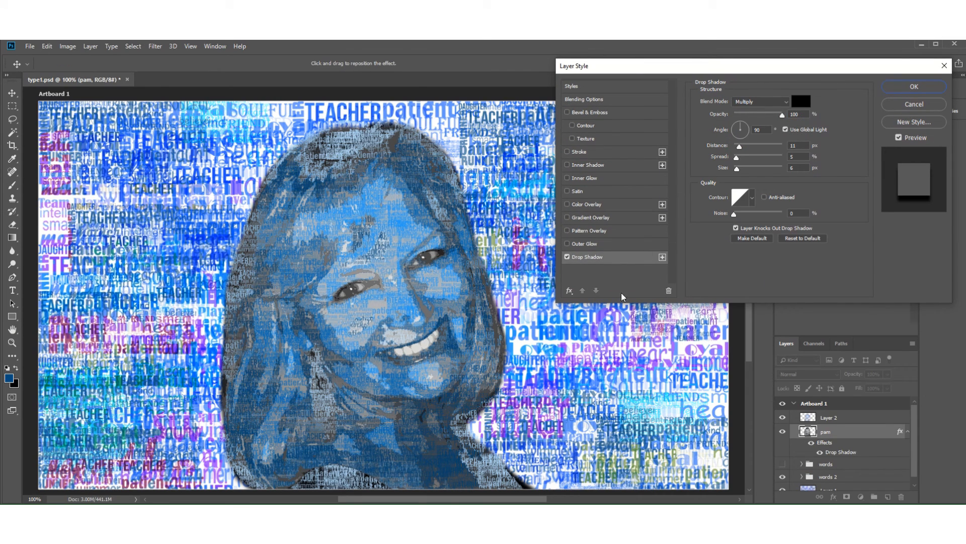
drag(739, 147, 749, 173)
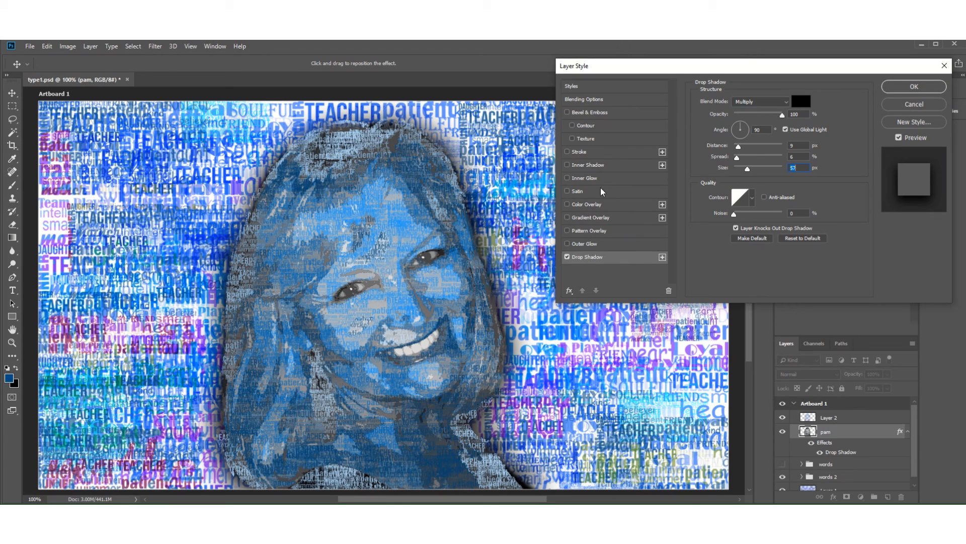
Add a white outer glow to the pam layer with spread 0% and size 8 px and apply the layer style.
click(615, 244)
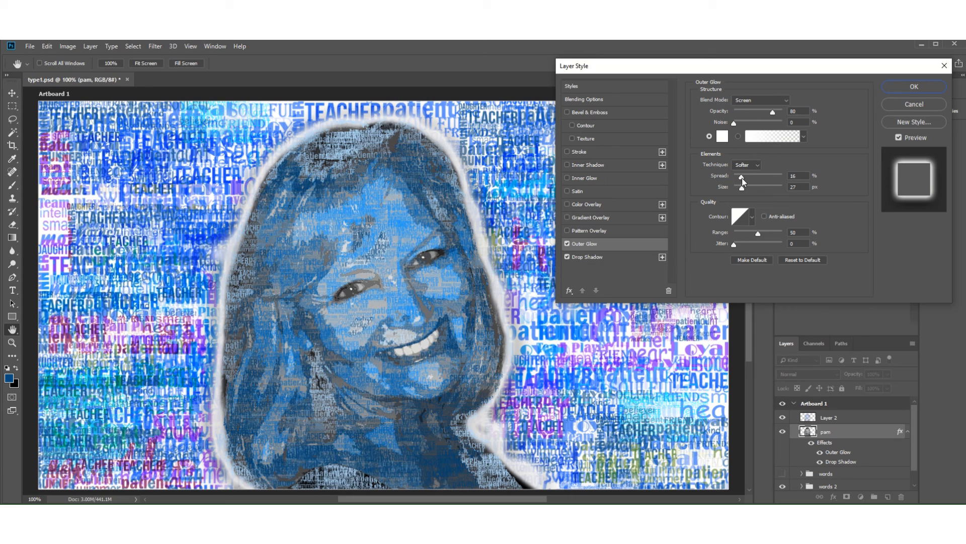
mouse_move(742, 177)
mouse_down()
mouse_move(750, 177)
mouse_move(721, 177)
mouse_move(757, 189)
mouse_move(738, 191)
mouse_up()
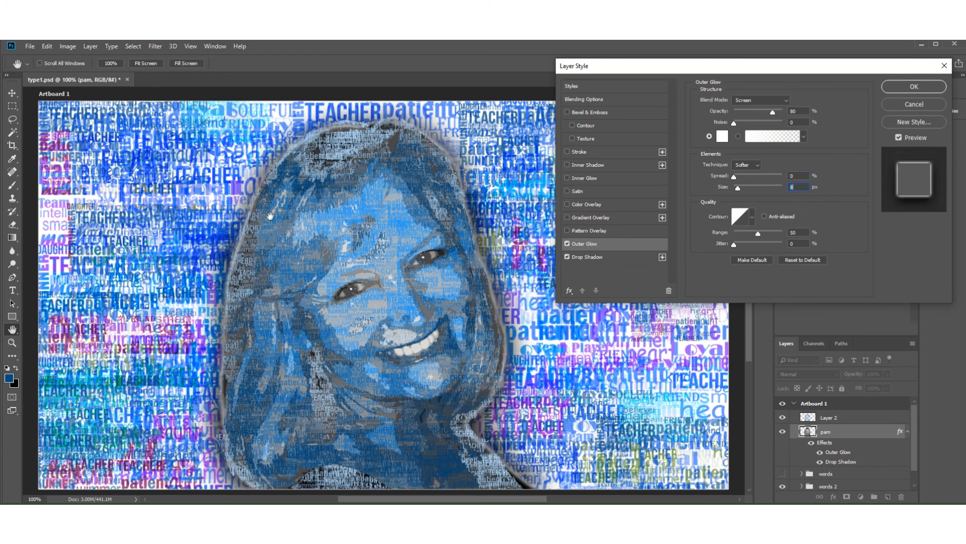
click(914, 87)
key(b)
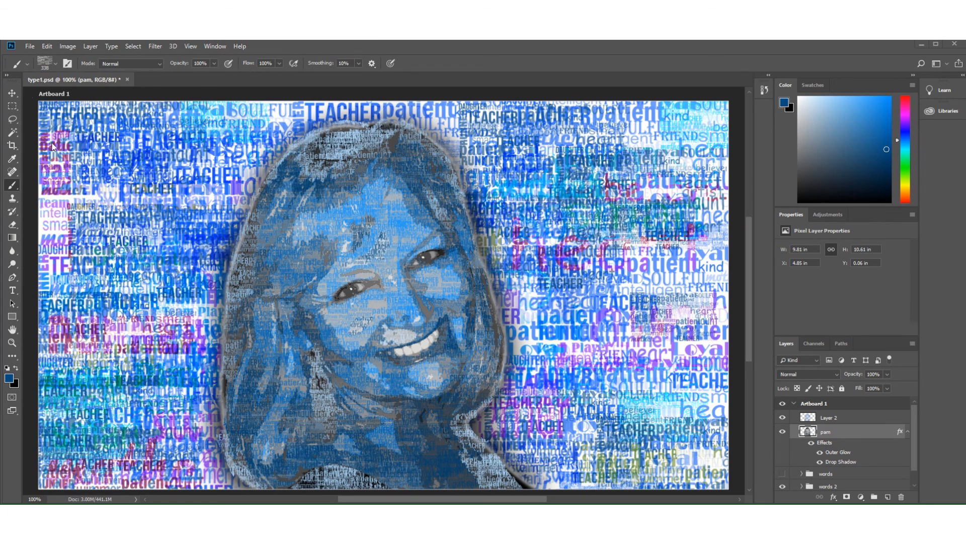
Save the layered type1.psd document and activate the Move tool.
click(29, 46)
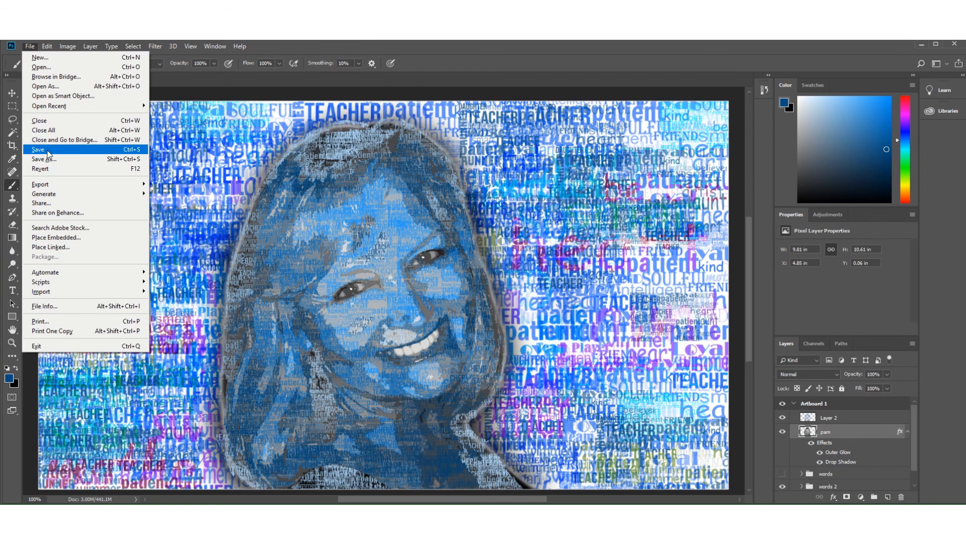
click(46, 150)
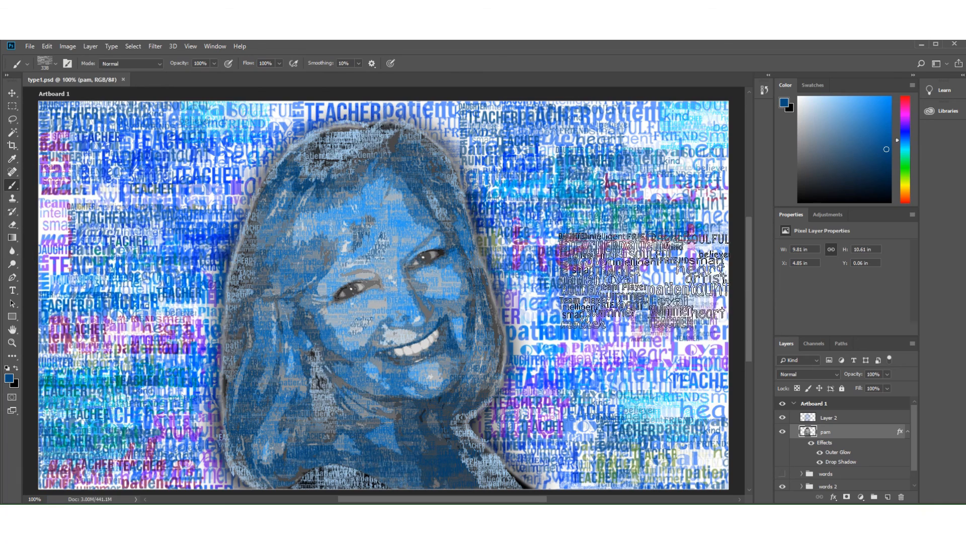
click(13, 93)
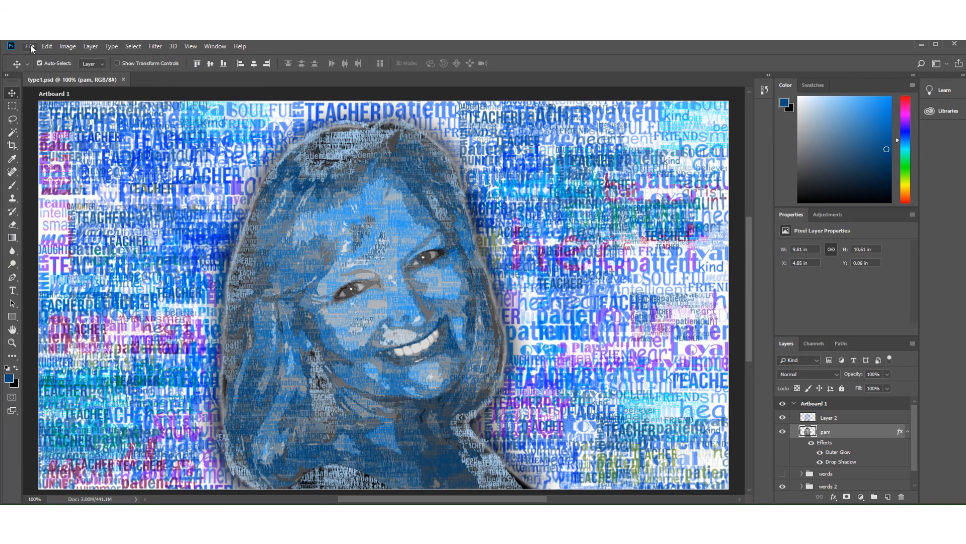
Save a JPEG copy named type1 in Documents, with image quality raised to the large-file end and Baseline ("Standard") format.
click(30, 47)
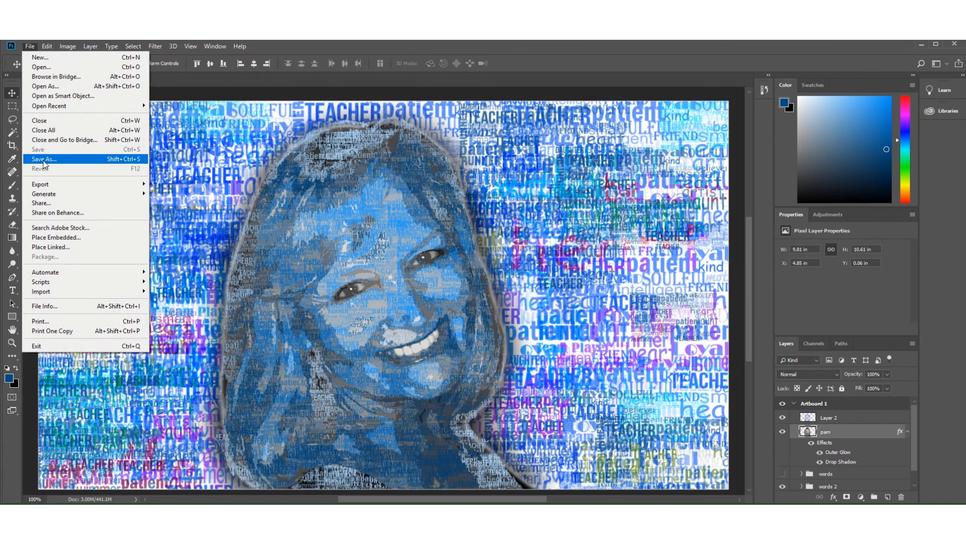
click(44, 160)
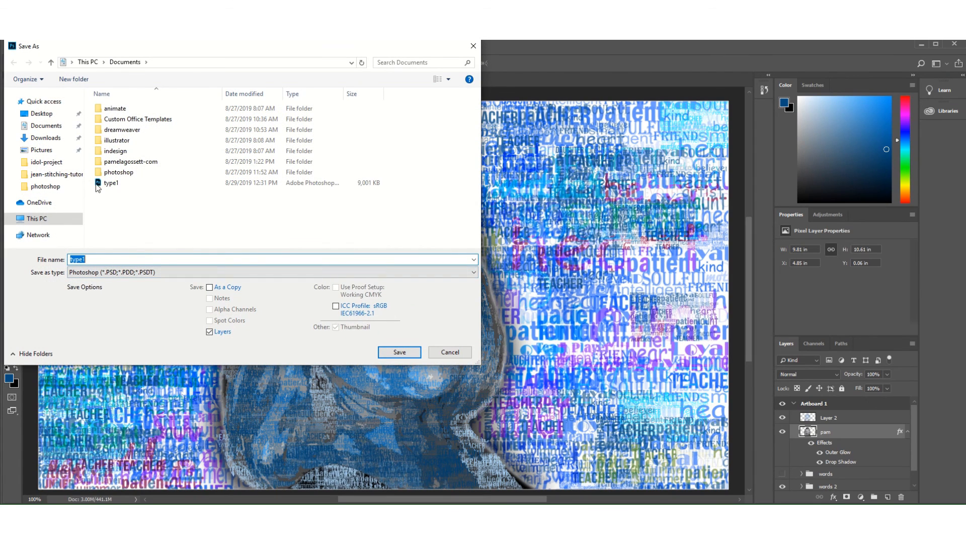
click(88, 274)
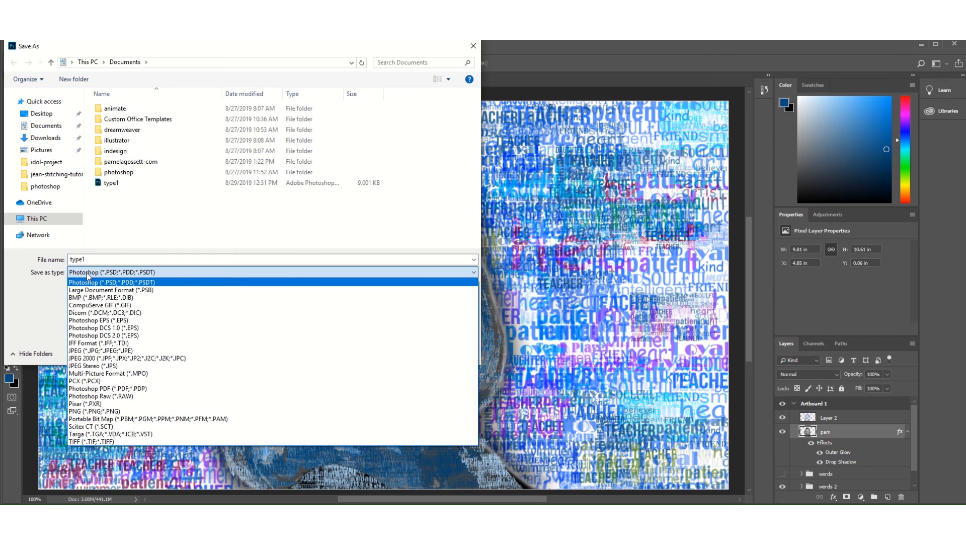
click(83, 351)
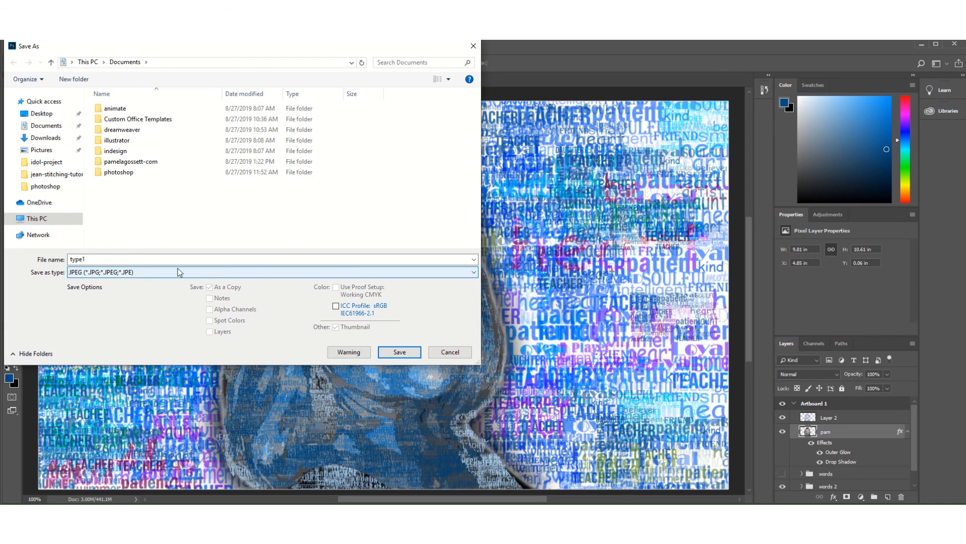
click(406, 352)
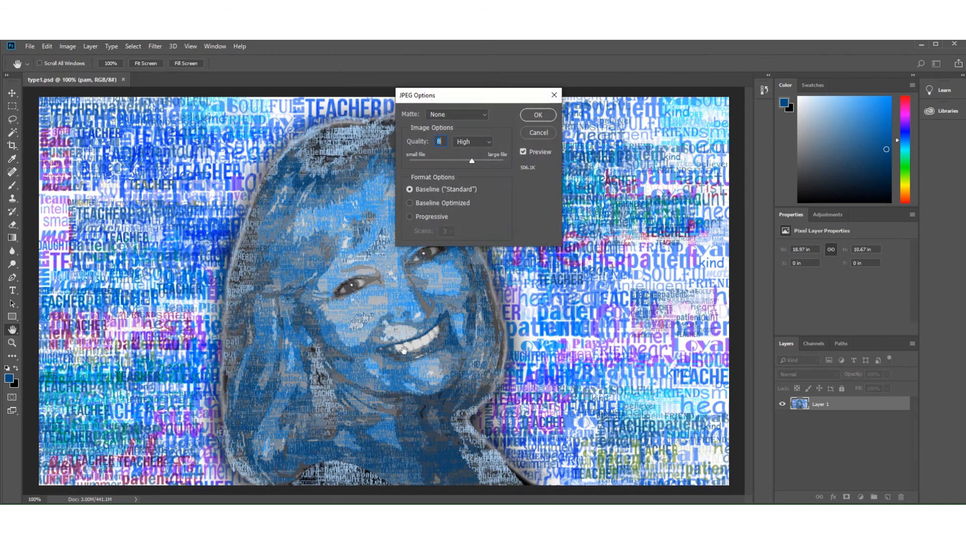
drag(471, 161, 506, 162)
click(539, 115)
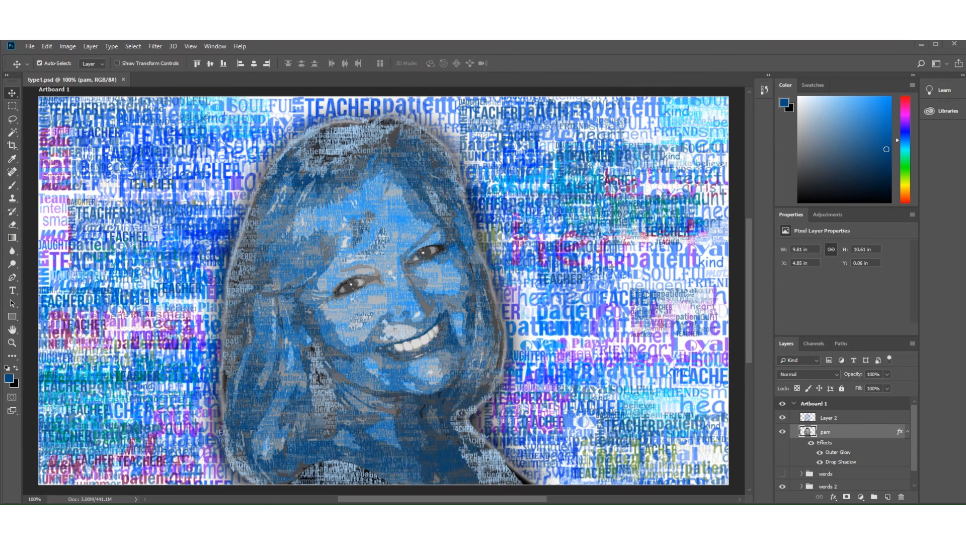
Switch to File Explorer and select the type1 JPG file in the Documents folder.
key(alt+Tab)
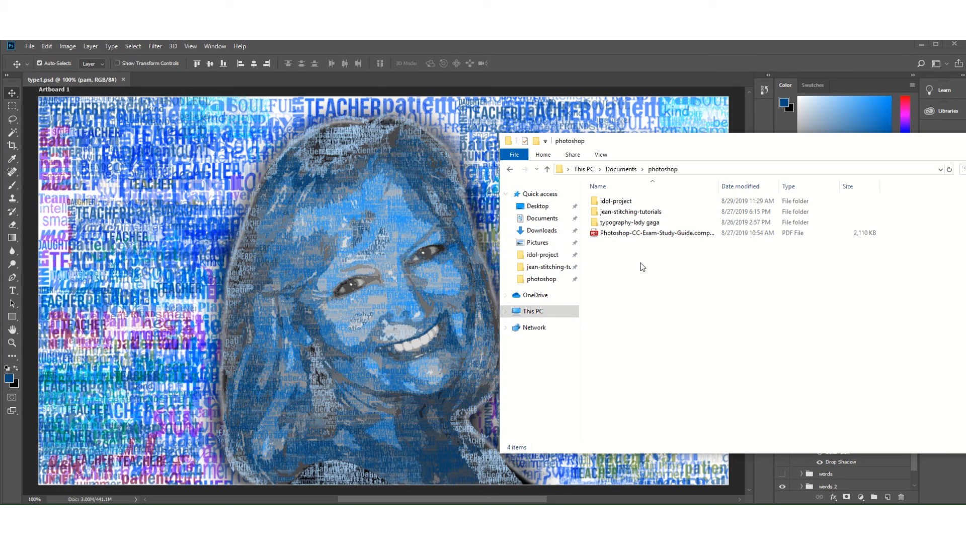
click(530, 219)
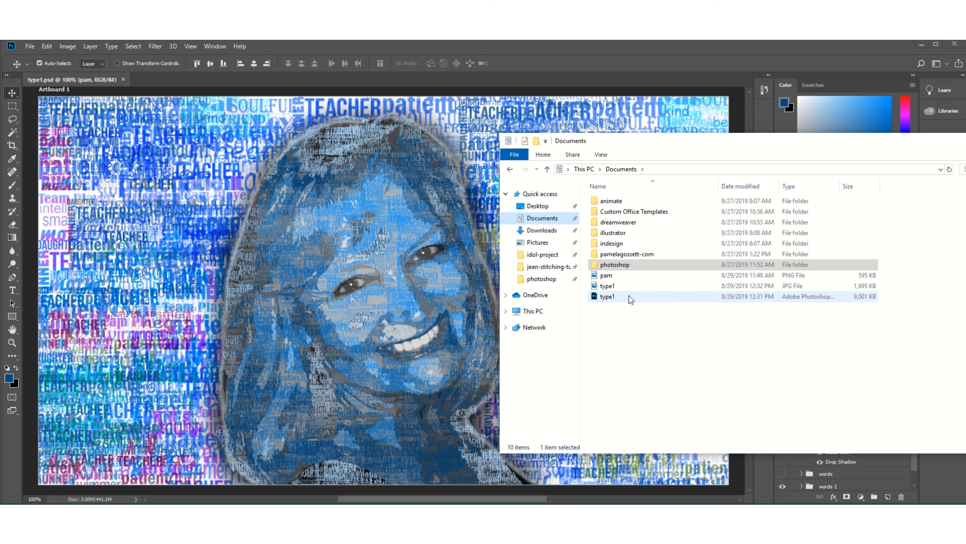
click(603, 287)
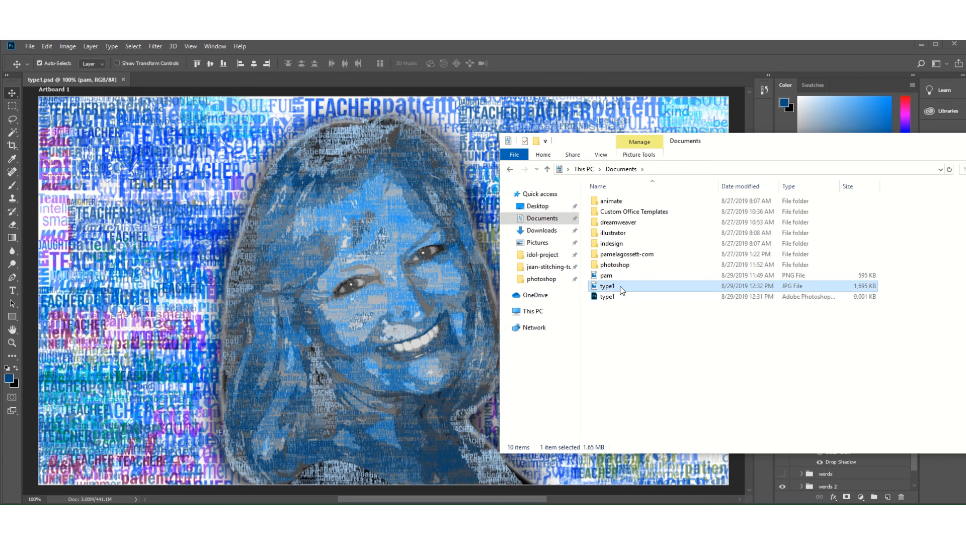
Show the Documents folder as extra large icons and examine the type1 JPG and PSD files beside the original pam photo.
click(602, 155)
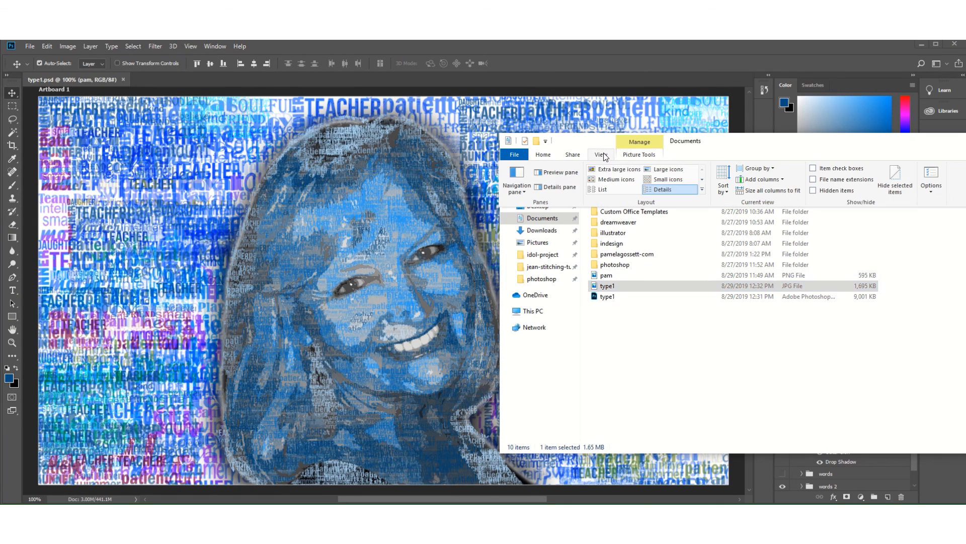
click(618, 169)
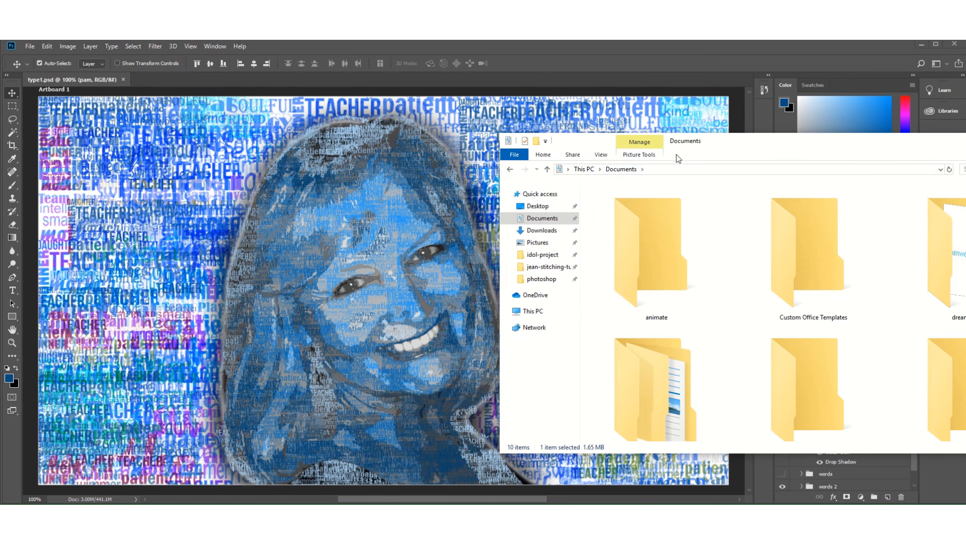
drag(769, 149, 473, 117)
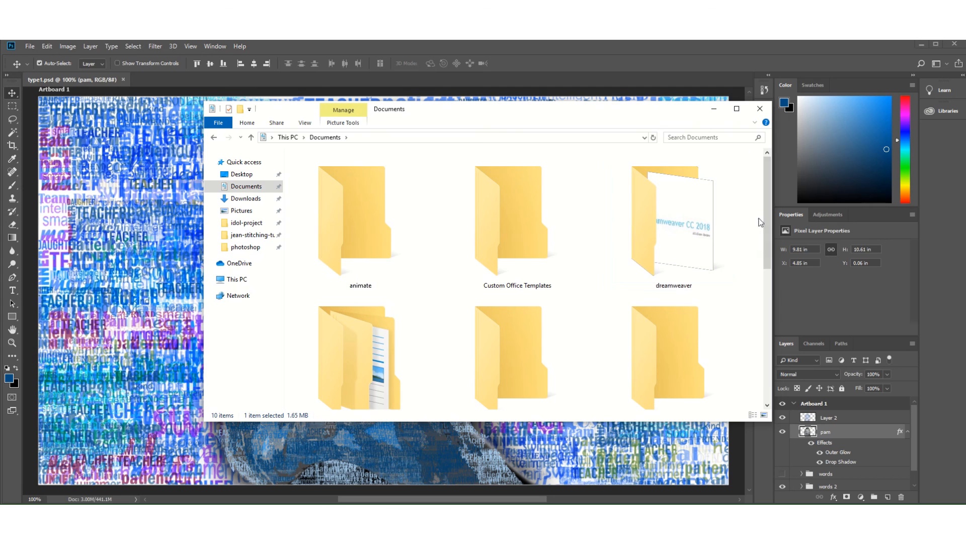
scroll(670, 224, down, 5)
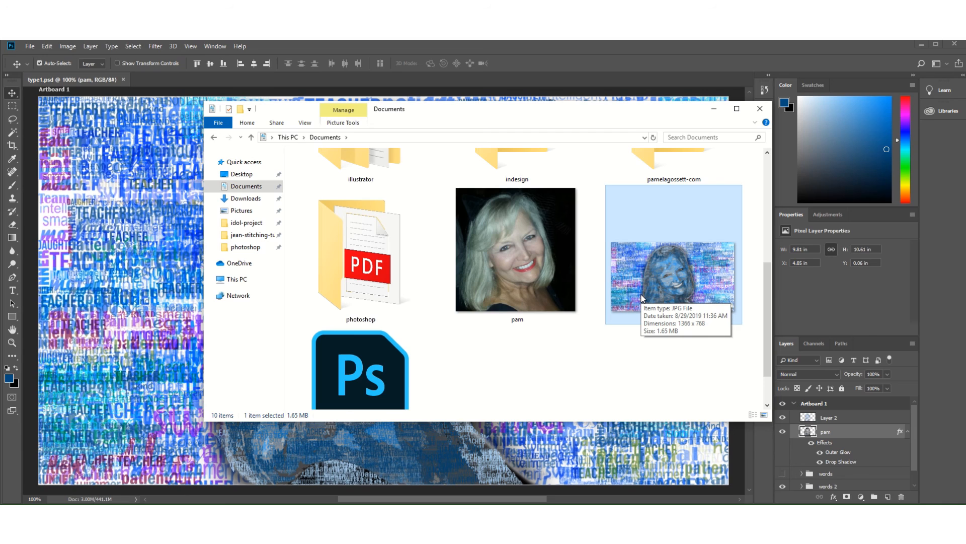
scroll(521, 370, down, 1)
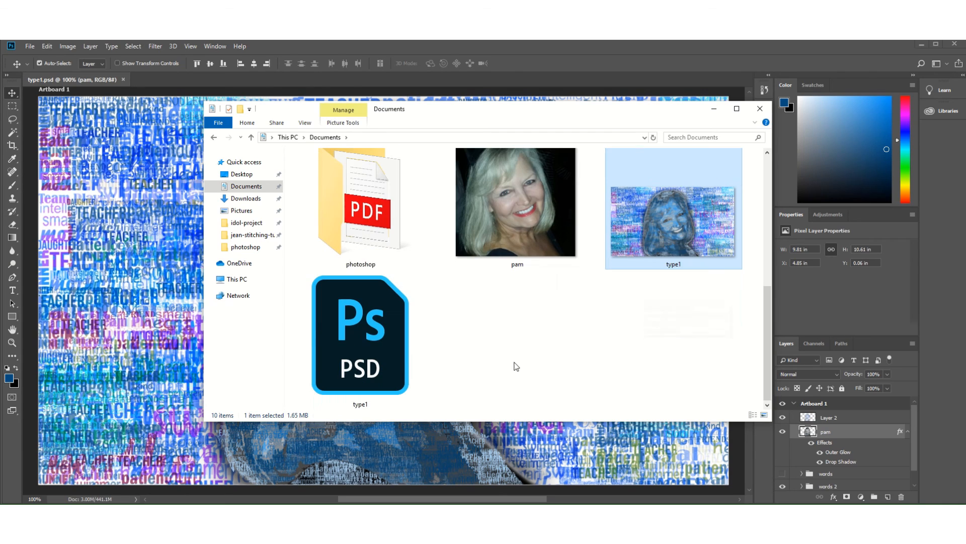